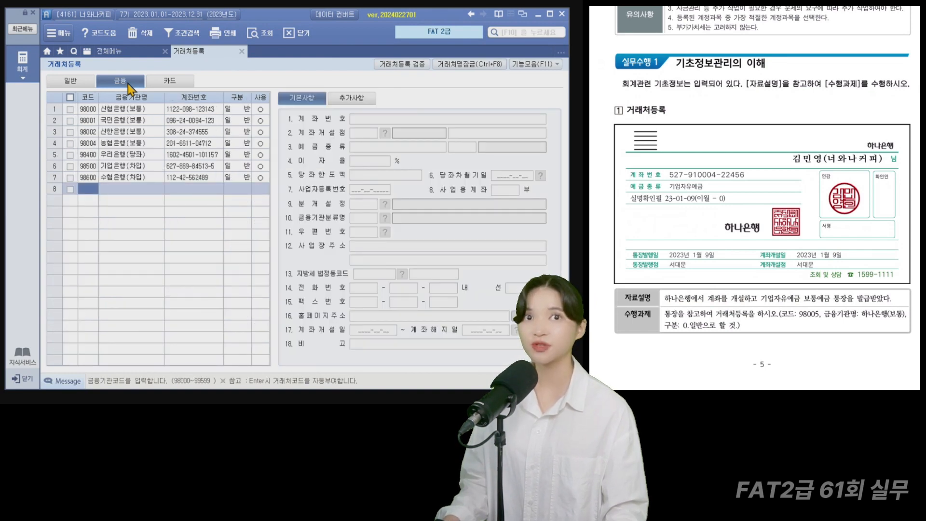
Add a financial institution in the first empty row with code 98005 and name 하나은행(보통)
click(83, 192)
text(98005)
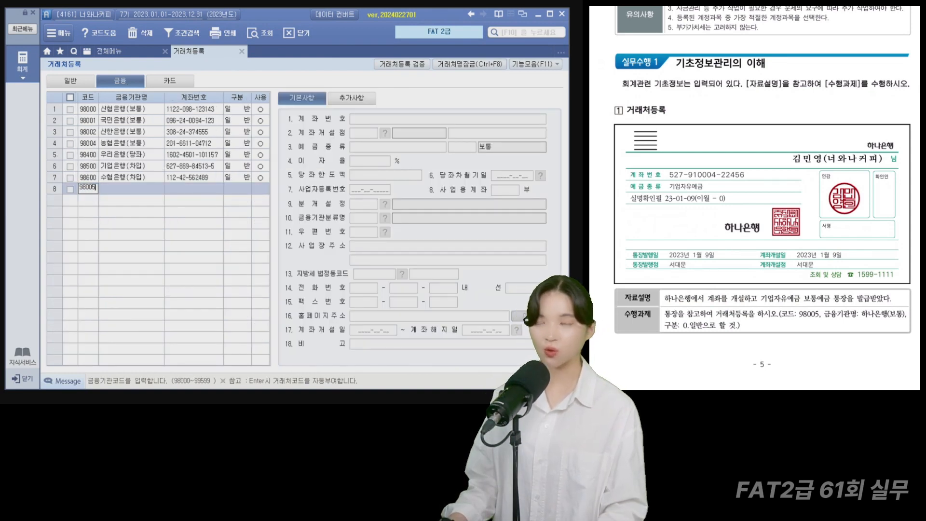
key(Return)
text(하나은행(ㅂ)
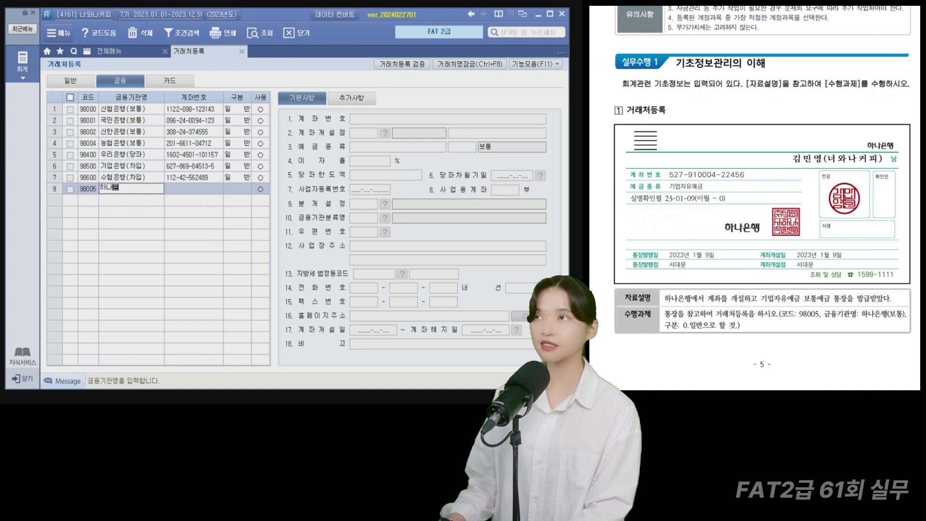
text(ㅗ통))
key(Return)
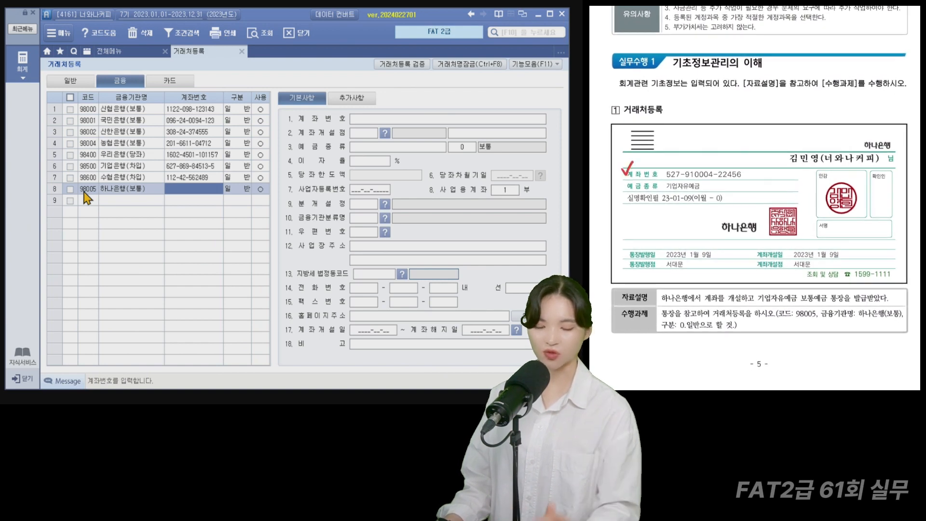
Enter the bankbook's account number for 하나은행(보통) and set its classification to 0.일반
text(527-)
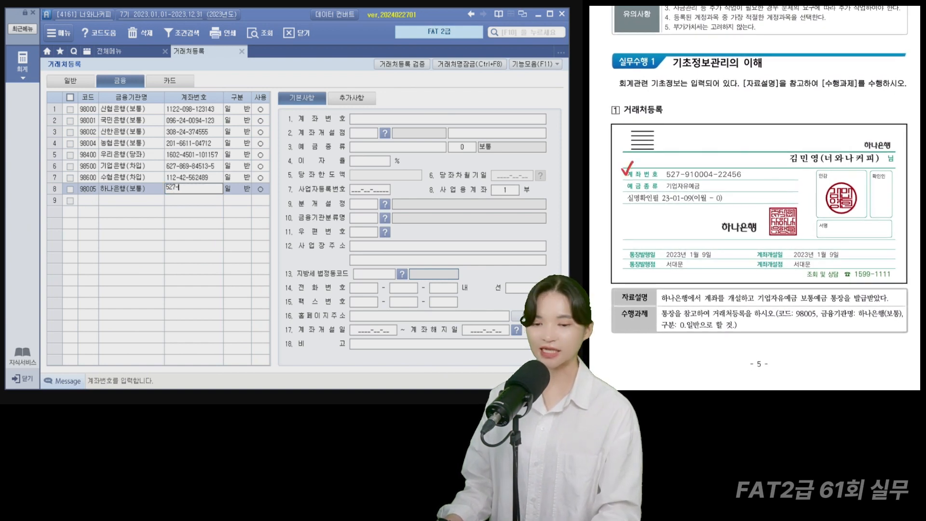
text(910004-2)
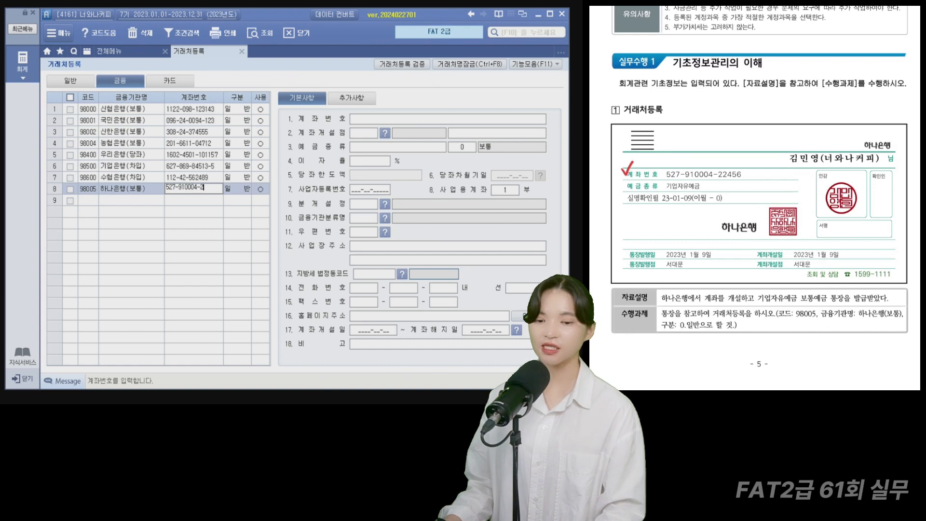
text(2456)
key(Return)
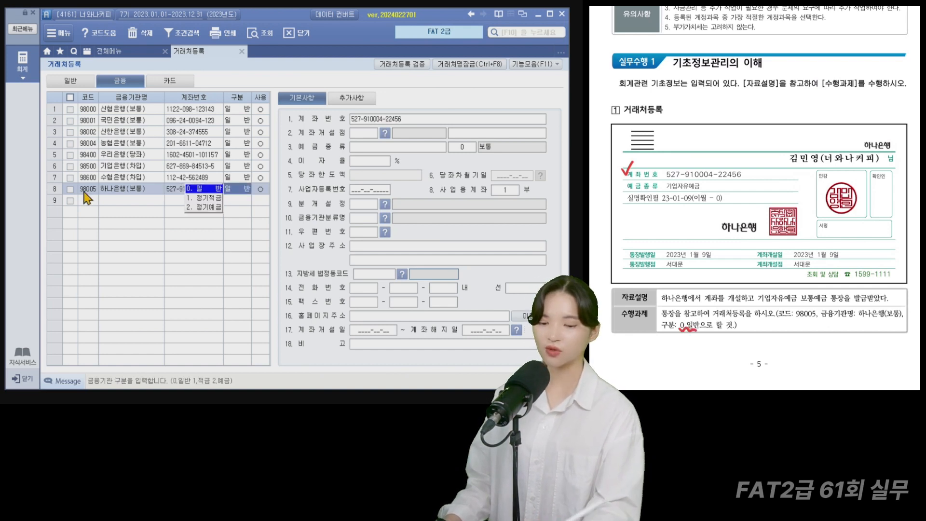
key(Return)
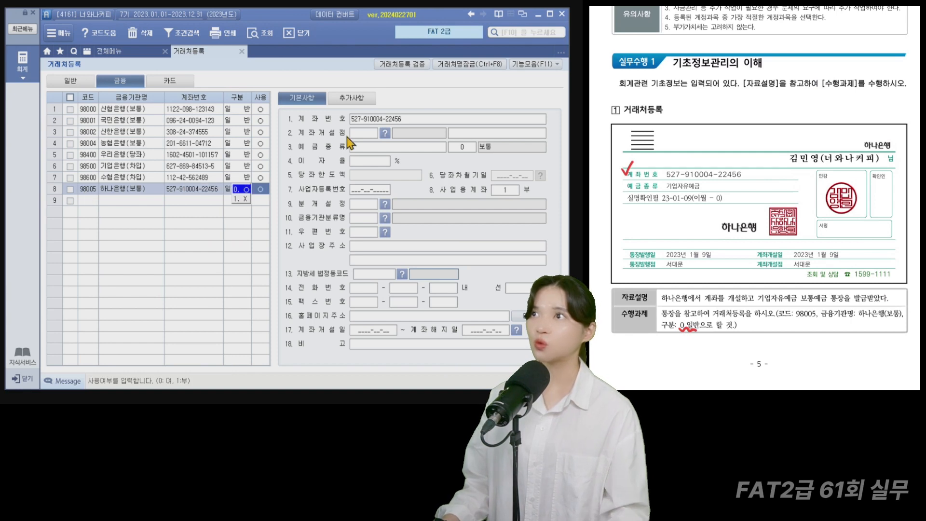
Set the account-opening bank (계좌개설점) to 하나은행 from the bank code list, with branch name 서대문
click(358, 134)
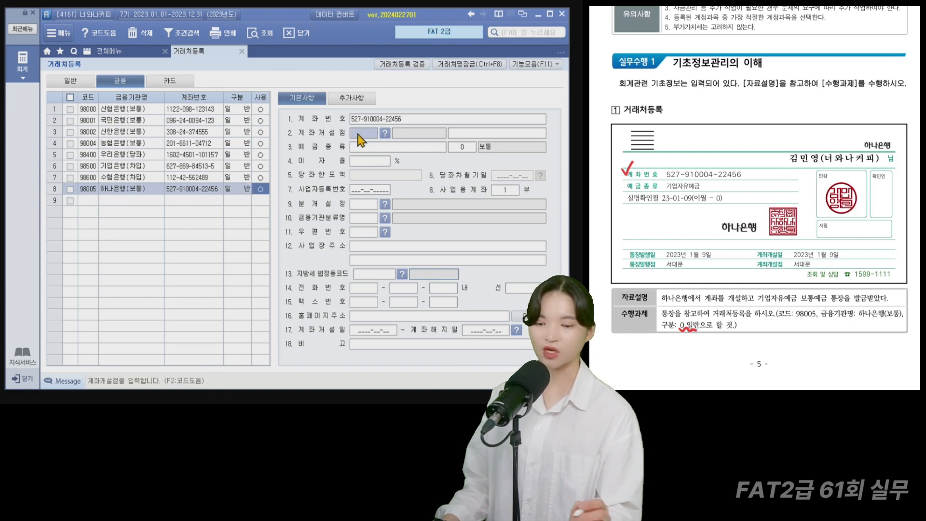
key(F2)
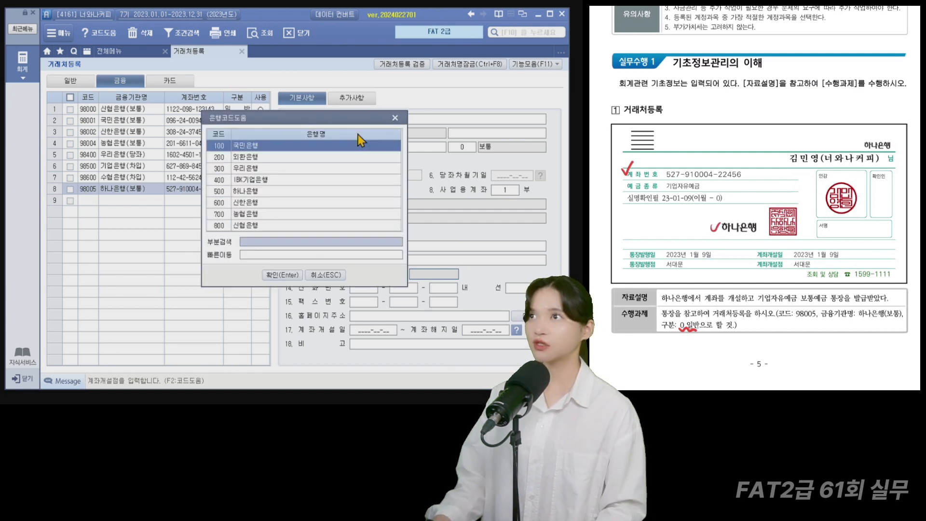
text(하나)
key(Return)
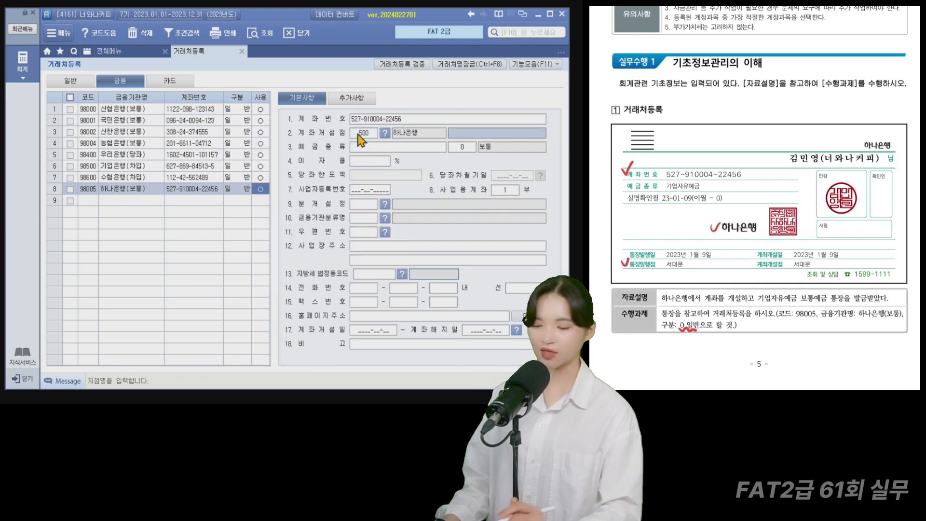
text(서대문)
key(Return)
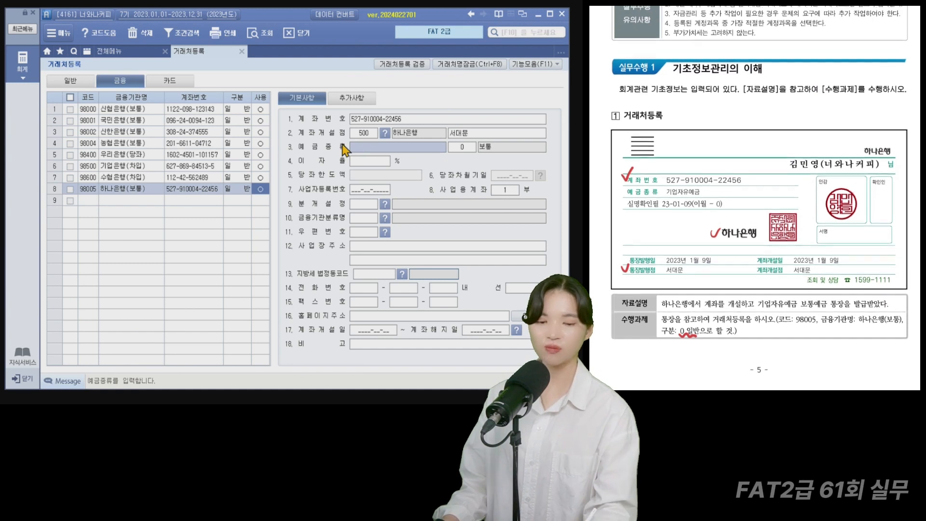
Enter 보통예금 as the deposit type (예금종류) and 2023-01-09 as the account opening date (계좌개설일)
text(보통예금)
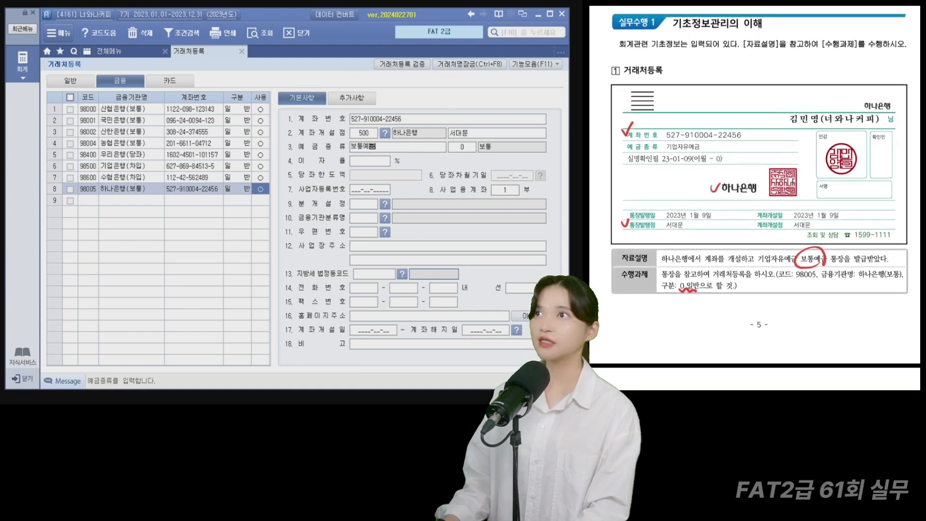
key(Return)
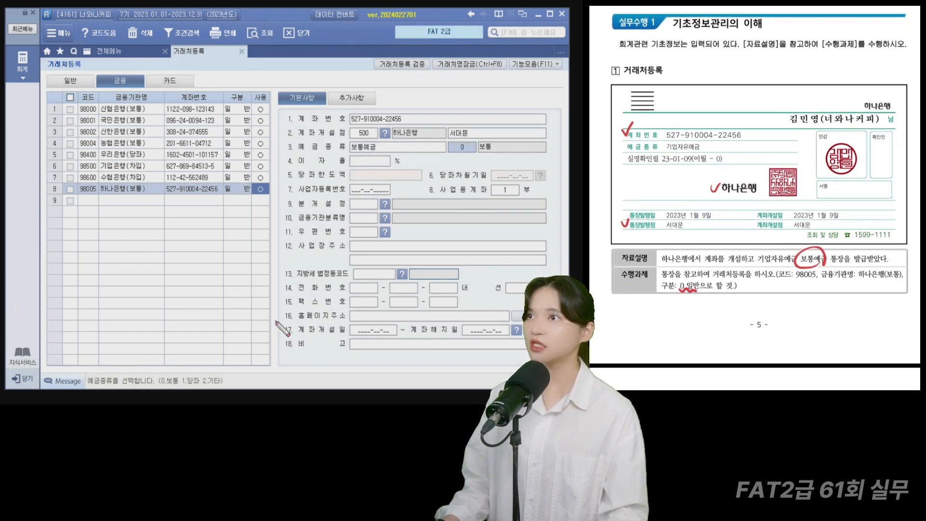
drag(276, 322, 404, 343)
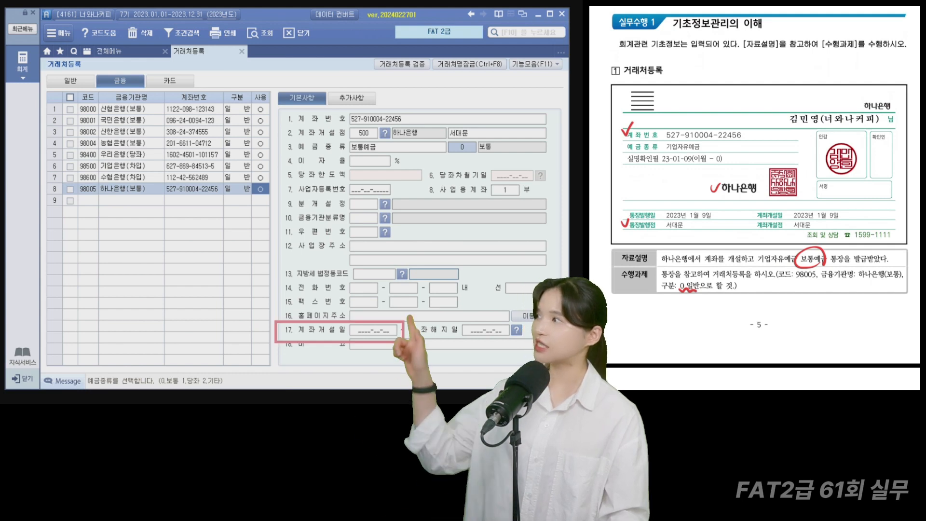
mouse_move(747, 206)
mouse_down()
mouse_move(752, 217)
mouse_move(756, 204)
mouse_move(845, 221)
mouse_up()
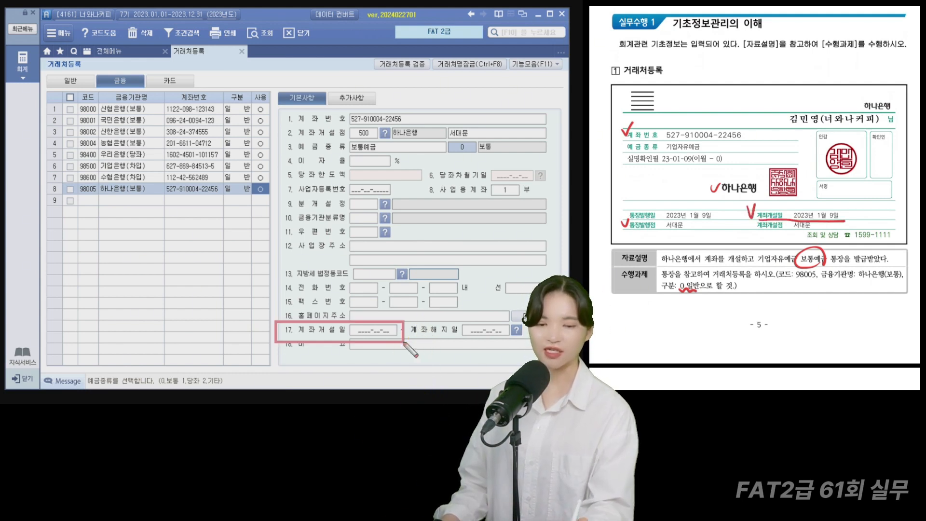
key(Escape)
click(375, 332)
text(20230109)
key(Return)
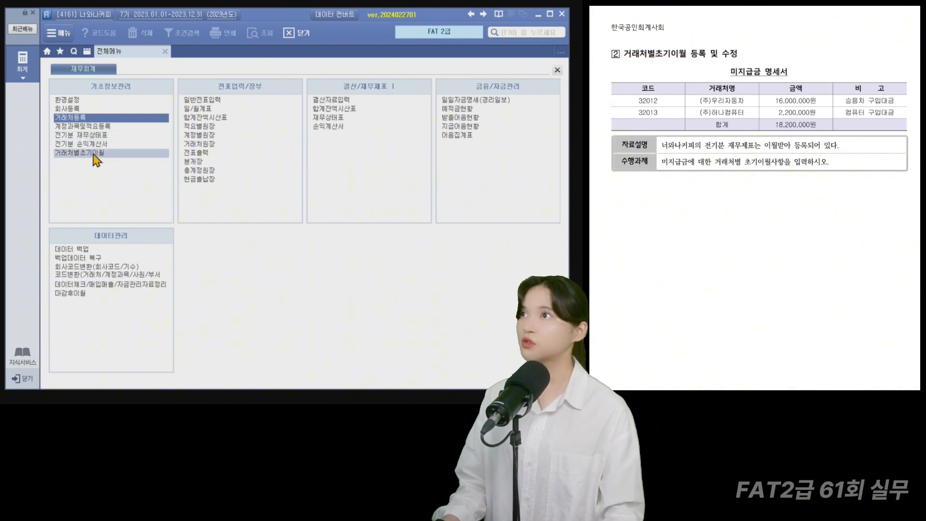
Open 거래처별초기이월 and select the 미지급금 account (253) for entering its opening balances by vendor
click(92, 152)
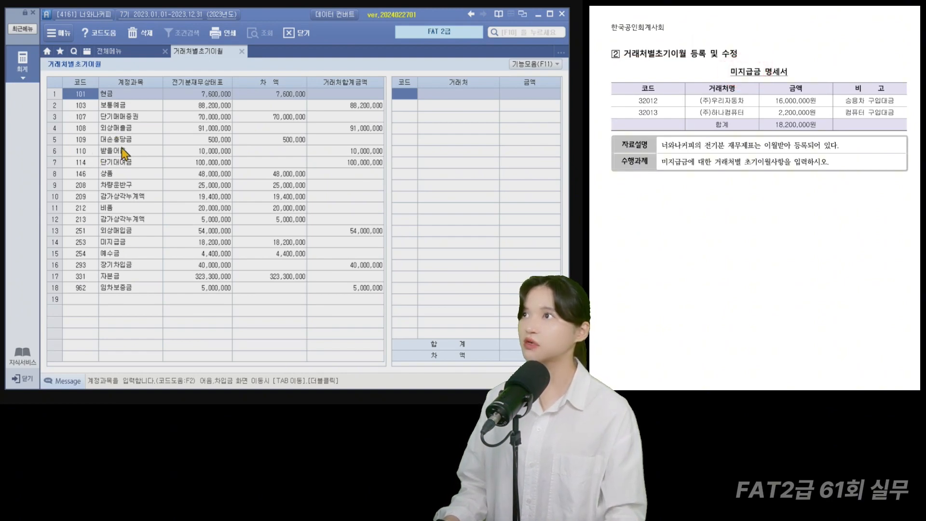
click(121, 242)
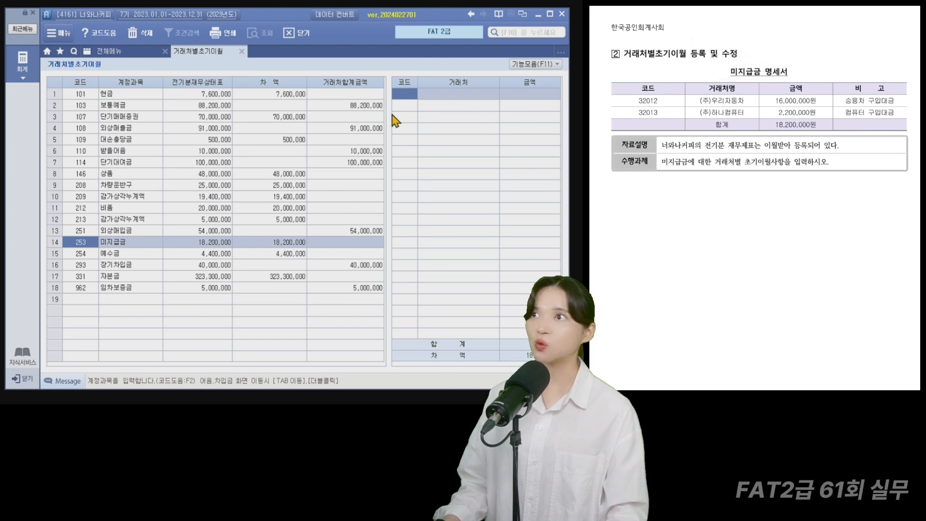
click(411, 97)
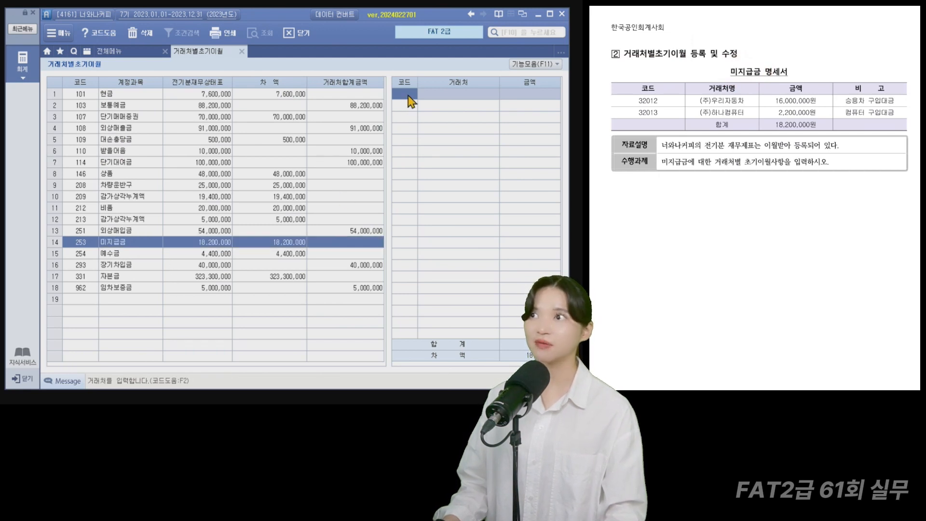
mouse_move(47, 233)
mouse_down()
mouse_move(308, 259)
mouse_move(390, 252)
mouse_up()
key(Escape)
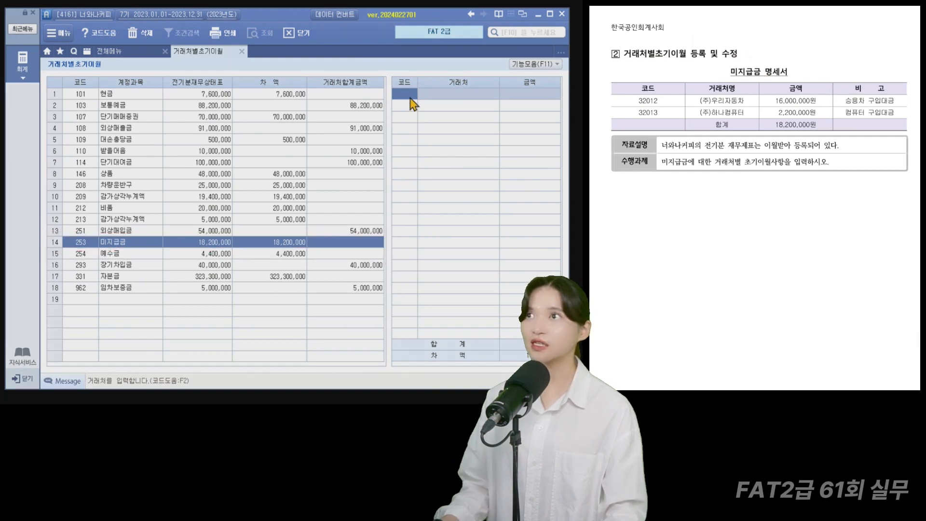
Look up vendor 우리 and add (주)우리자동차 (32012) to 미지급금 with an amount of 16,000,000
key(F2)
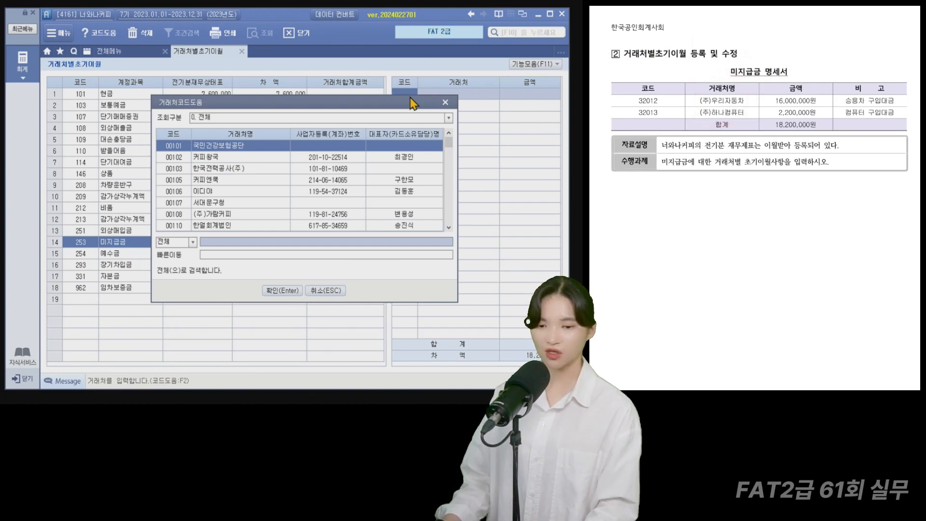
text(우리)
key(Return)
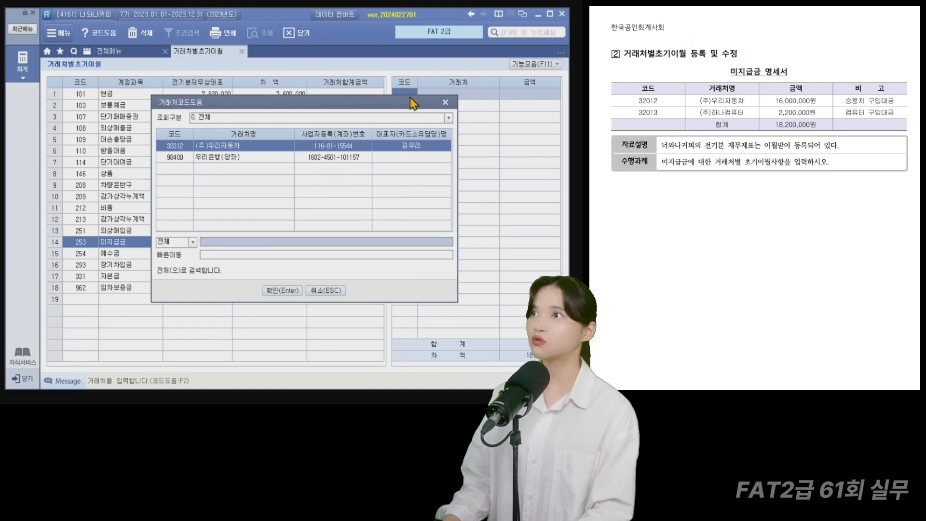
key(Return)
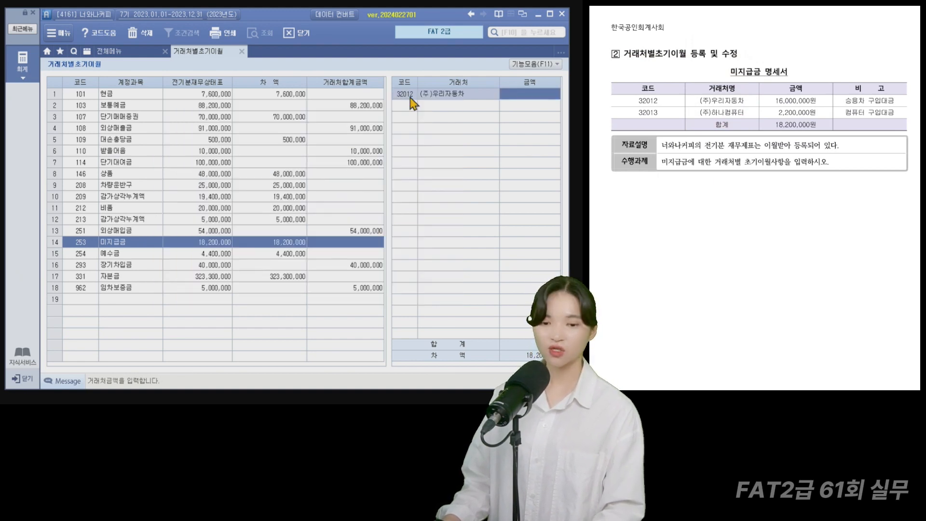
text(16000000)
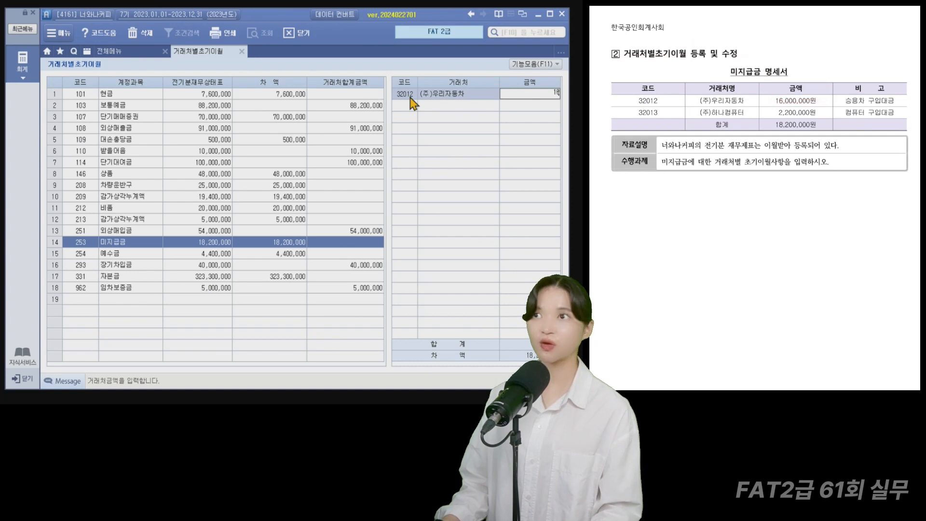
key(Return)
Look up vendor 하나 and add (주)하나컴퓨터 (32013) to 미지급금 with an amount of 2,200,000
key(F2)
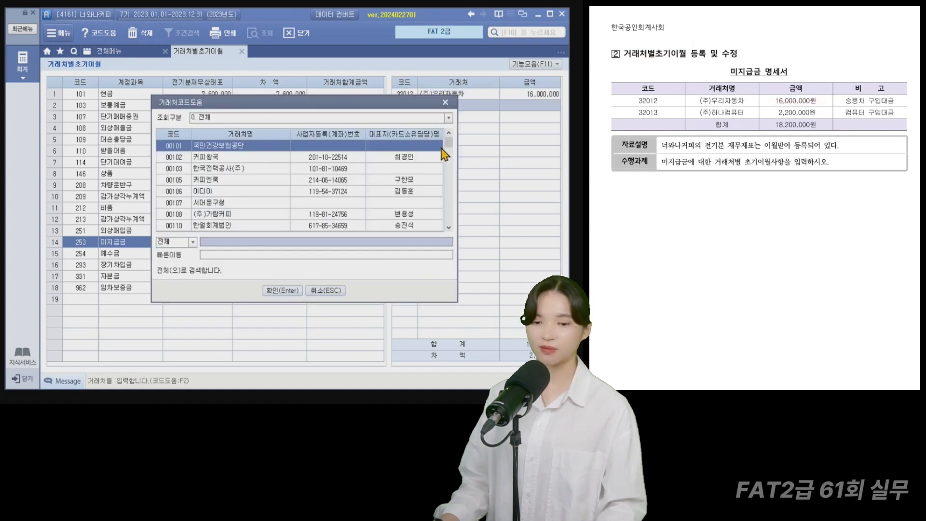
text(하나)
key(Return)
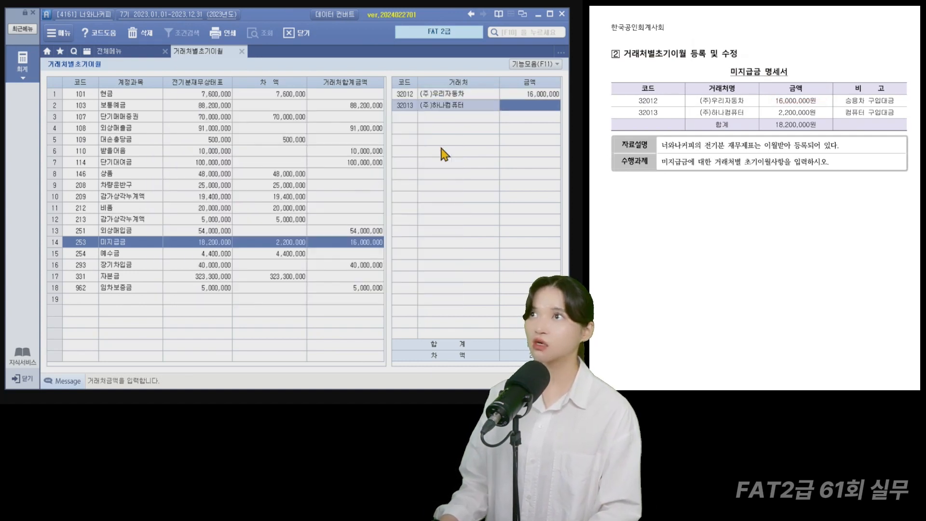
text(2,20)
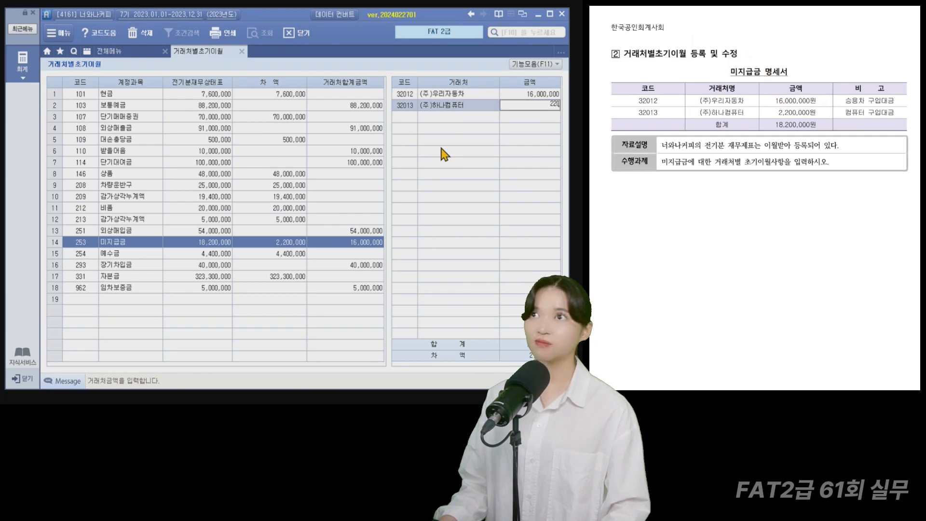
text(0,000)
key(Return)
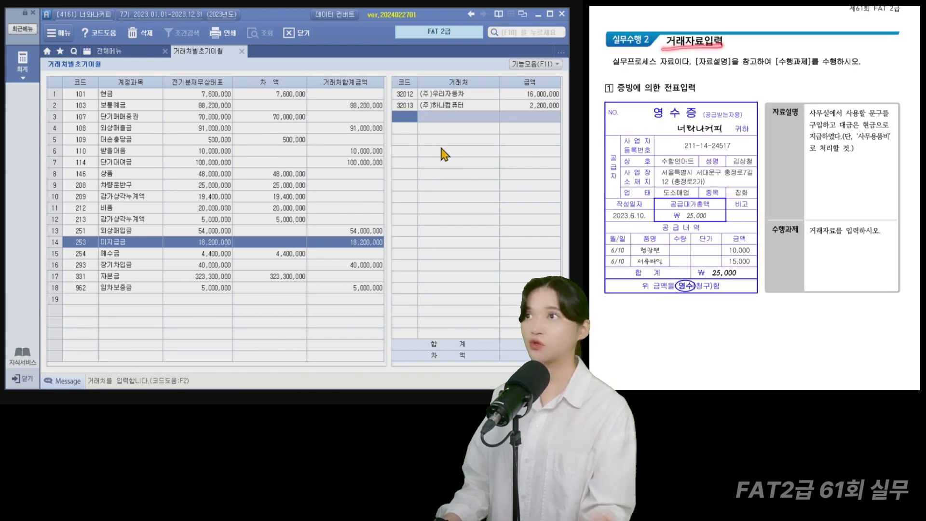
Close 거래처별초기이월, open 일반전표입력 and set the voucher date to June 10 (06월 10일)
click(242, 51)
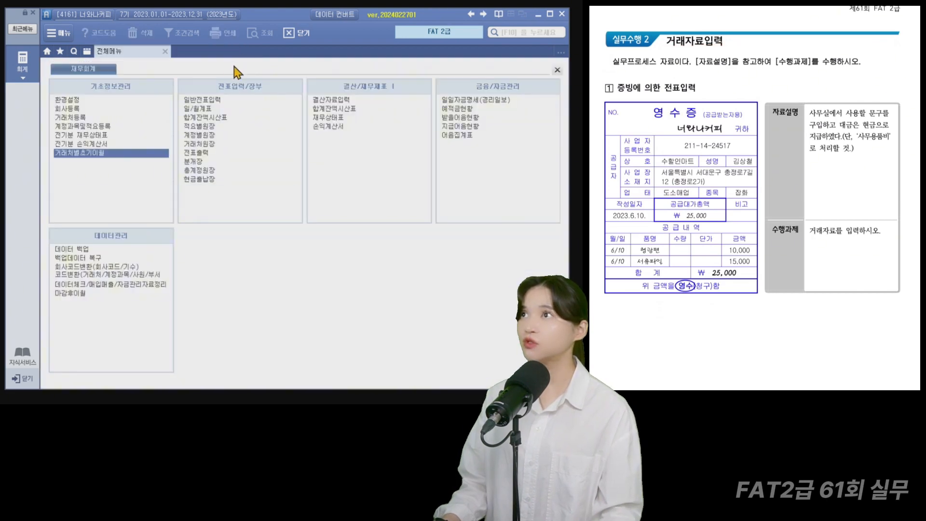
click(200, 100)
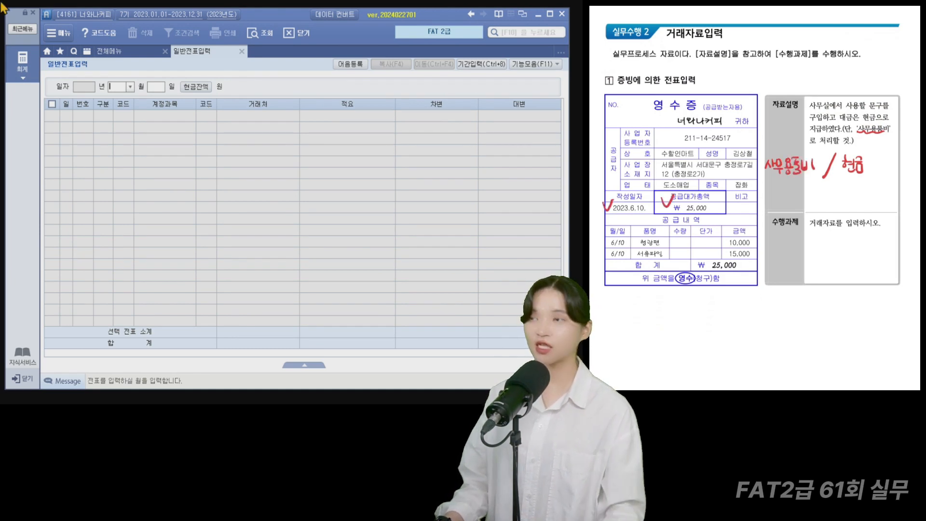
text(06)
key(Return)
text(10)
key(Return)
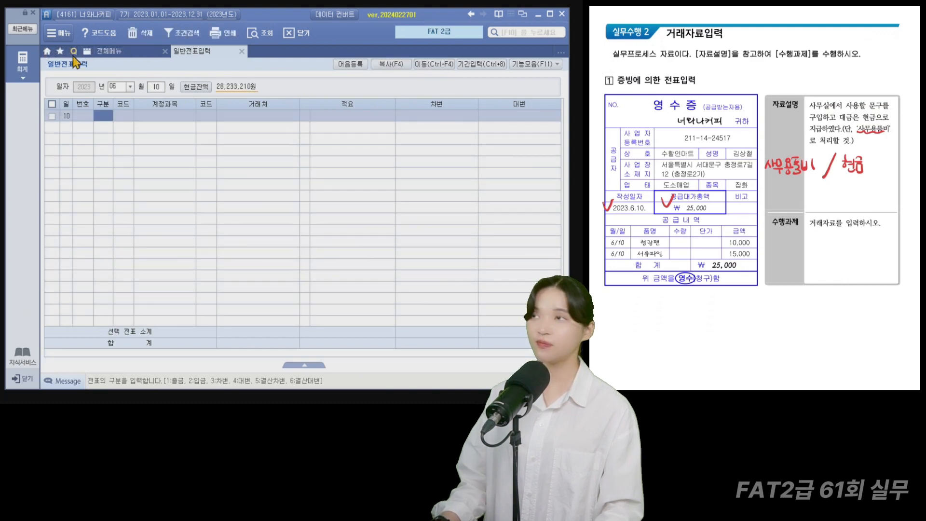
Enter a debit (차변) line for 사무용품비 (829) with an amount of 25,000 in the June 10 voucher
text(3)
key(Return)
text(사무)
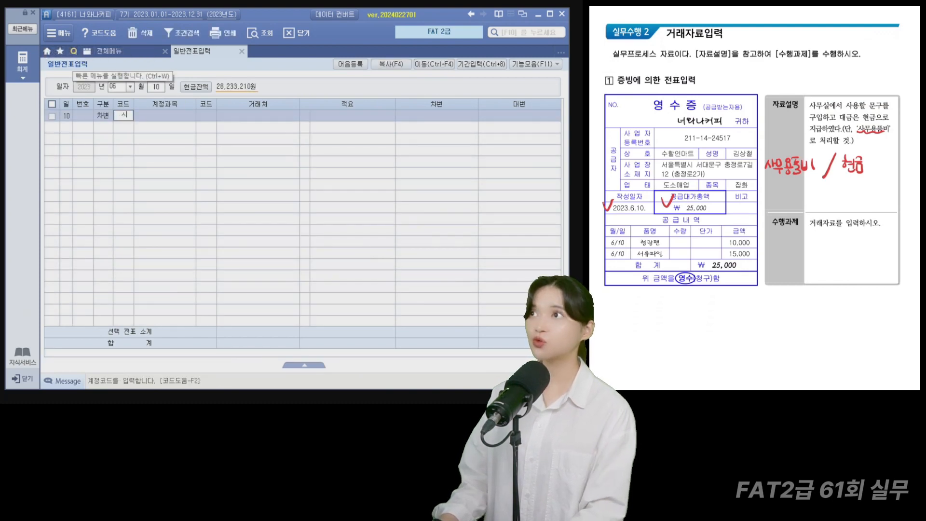
key(Return)
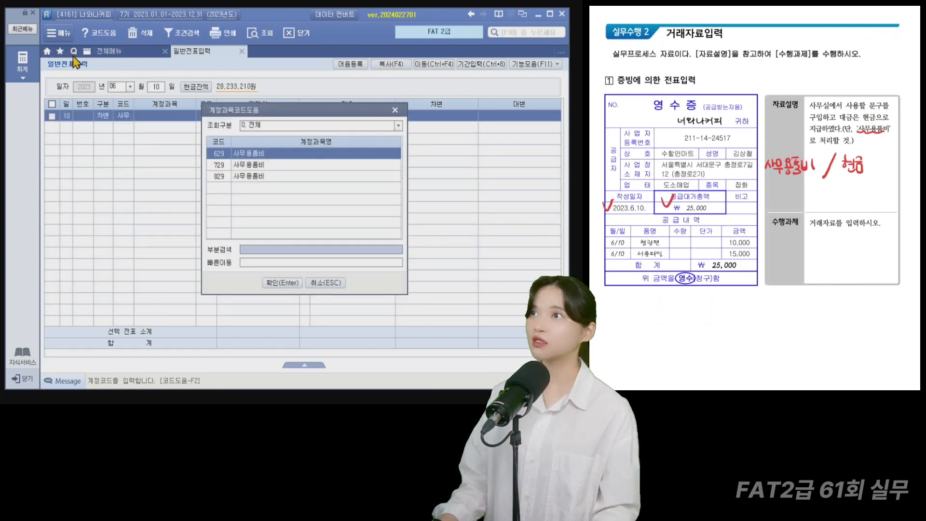
key(Down)
key(Down)
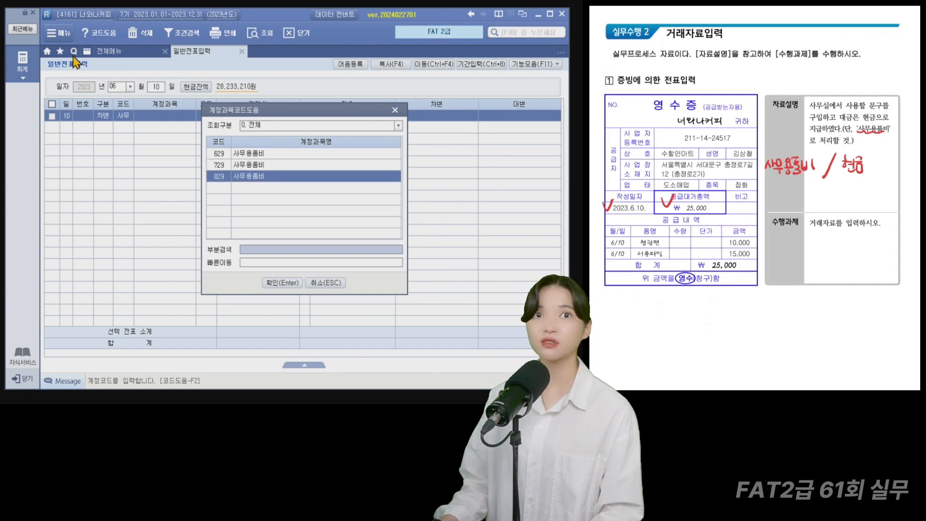
key(Return)
key(Return)
key(Return)
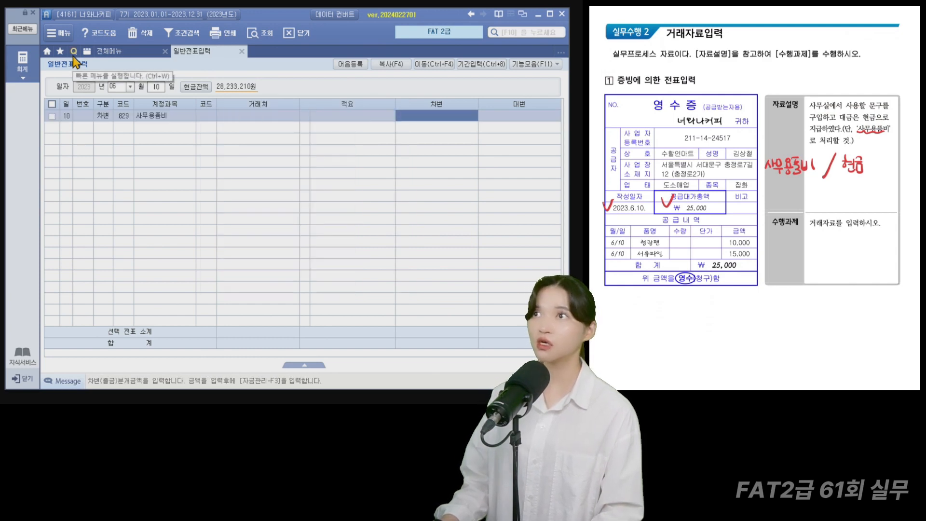
text(25000)
key(Return)
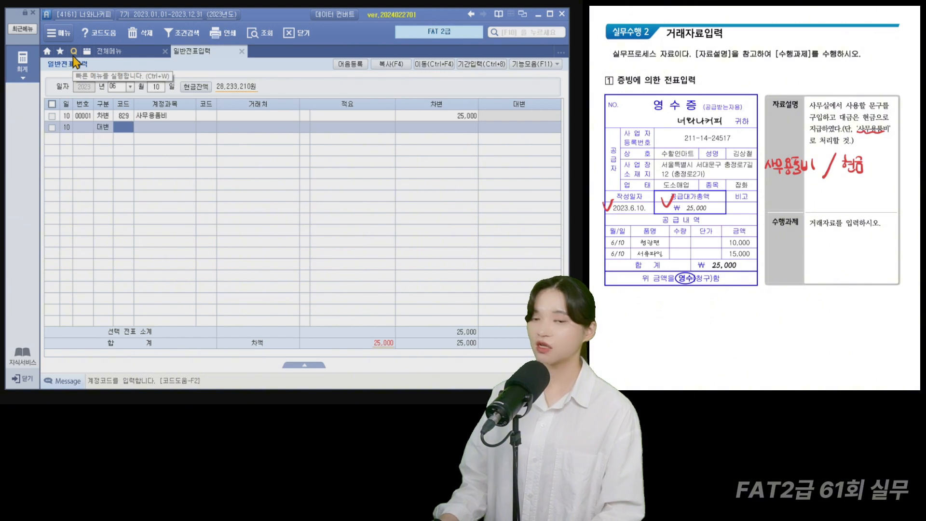
Complete the June 10 voucher with a credit (대변) line for 현금 (101) of 25,000
text(현금)
key(Return)
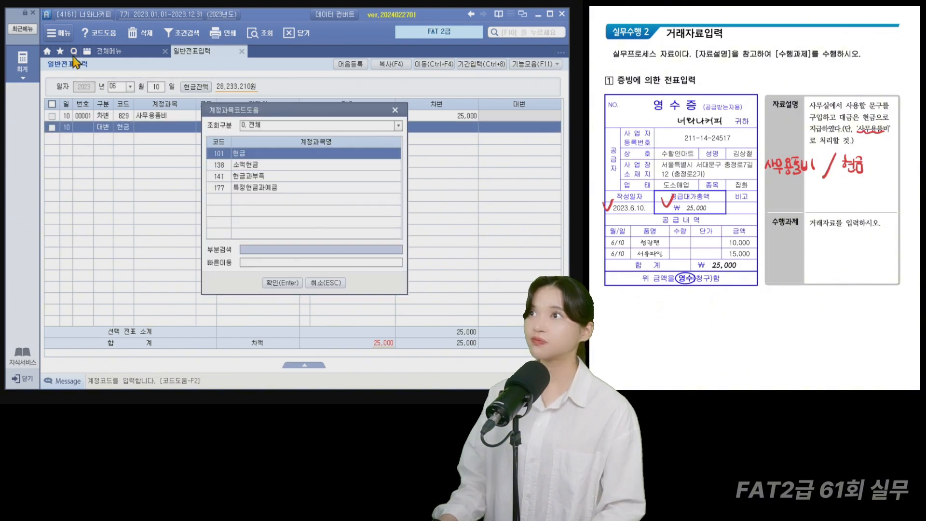
key(Return)
key(Return)
key(Return)
text(250000)
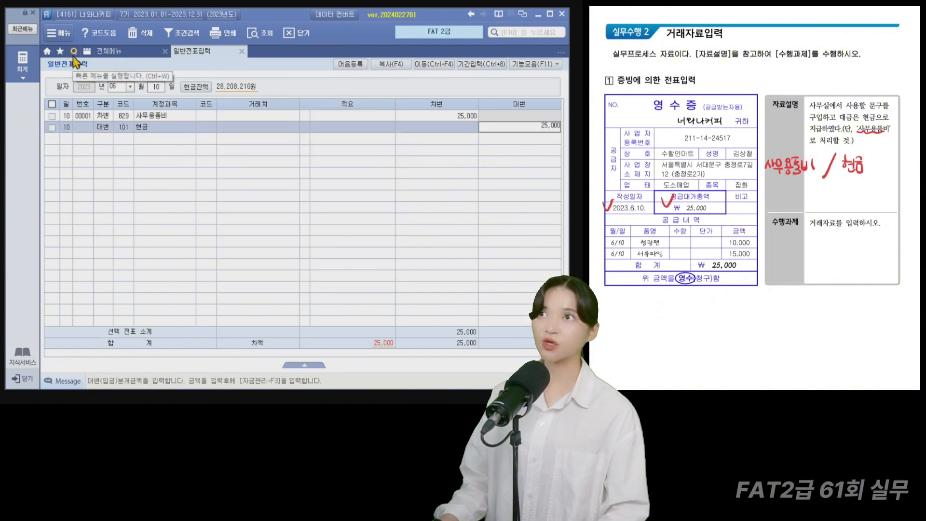
key(Return)
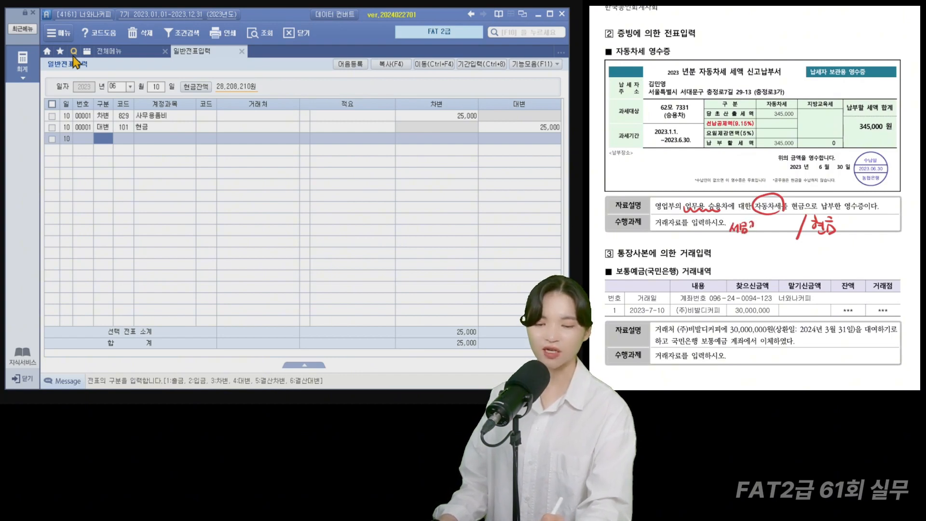
Set the voucher date to June 30 (06월 30일)
click(119, 89)
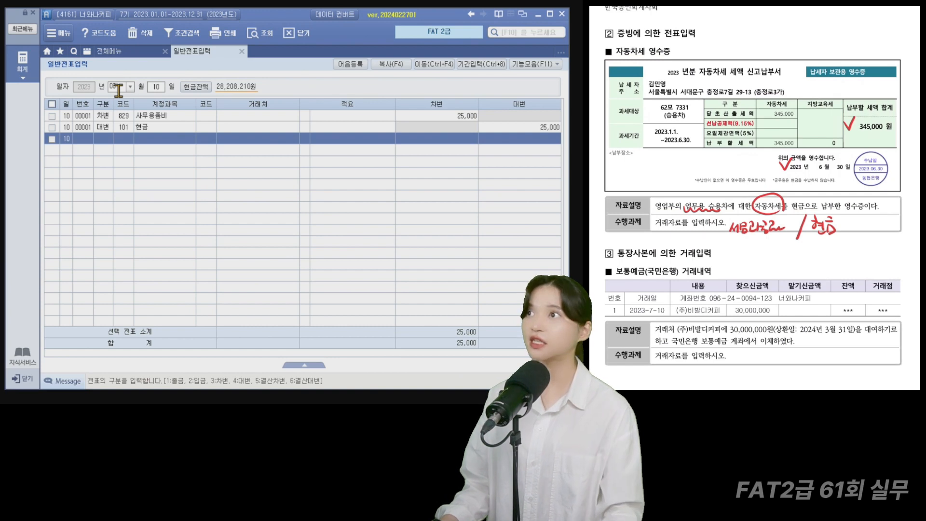
text(06)
key(Return)
text(30)
key(Return)
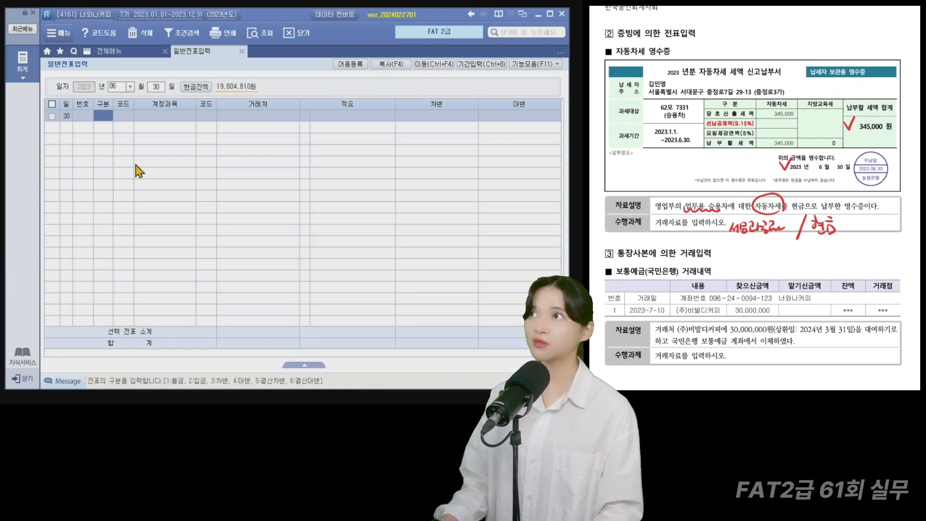
Enter a debit (차변) line for 세금과공과금 (817) with an amount of 345,000 for the vehicle tax
text(3)
key(Return)
text(세금)
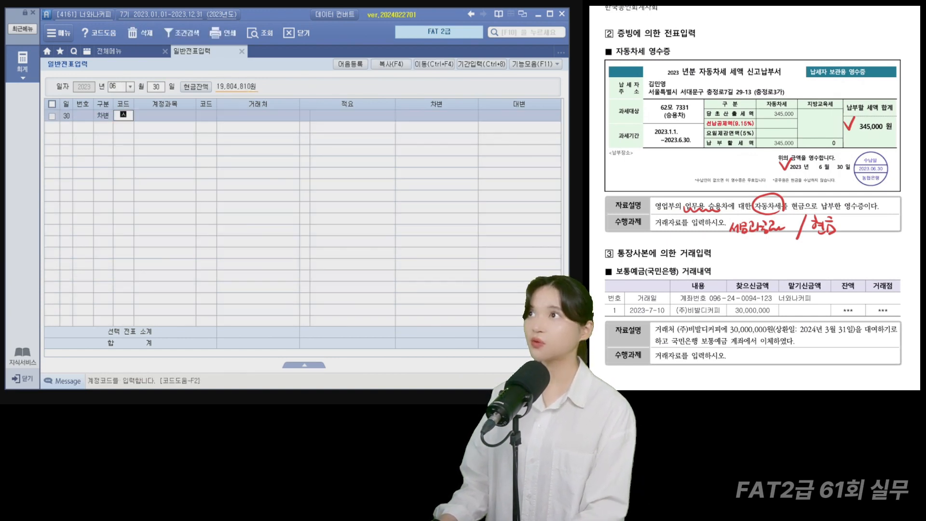
key(Return)
key(Down)
key(Down)
key(Down)
key(Down)
key(Return)
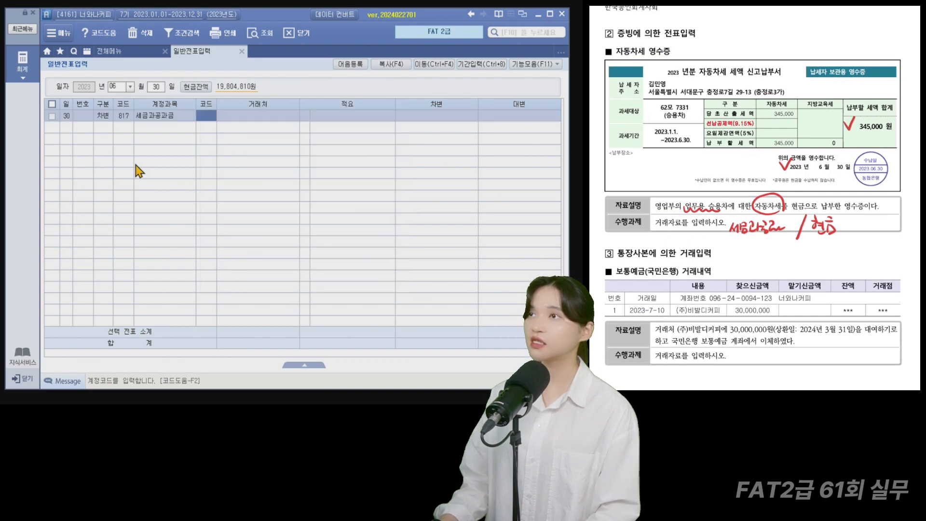
key(Return)
key(Return)
text(3450000)
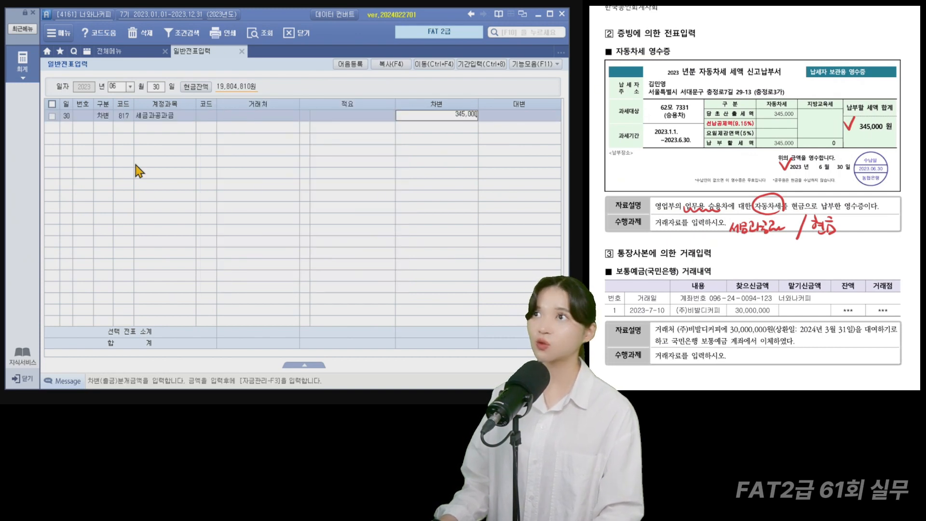
key(Return)
Complete the vehicle tax voucher with a credit (대변) line for 현금 (101) of 345,000
text(현금)
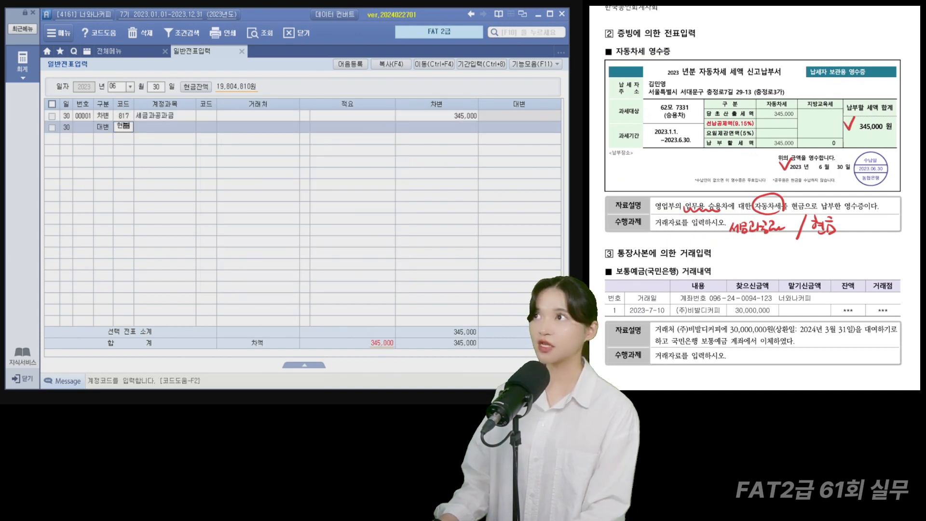
key(Return)
key(Return)
key(Return)
key(Return)
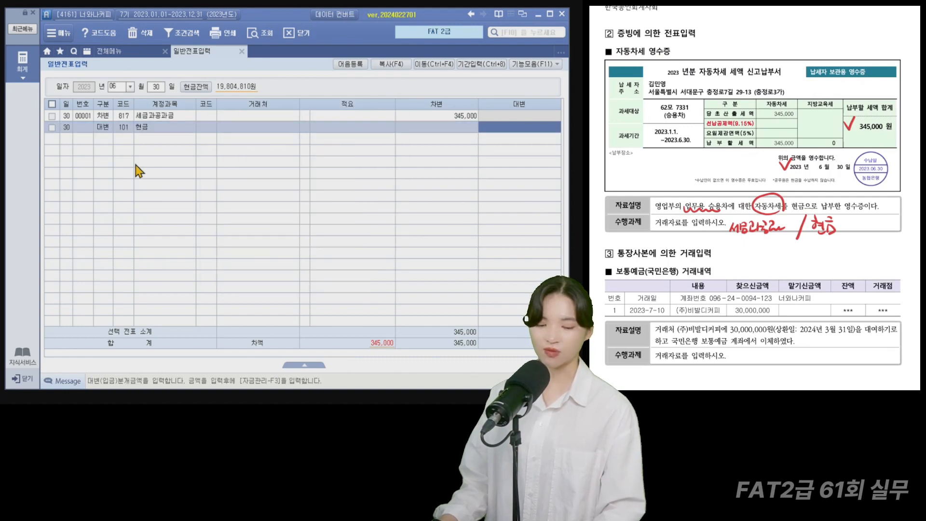
text(3450000)
key(Return)
Go to transaction 3 on the exam sheet and point out the 30,000,000 loan and the 국민은행 보통예금 transfer in its description
scroll(753, 193, down, 5)
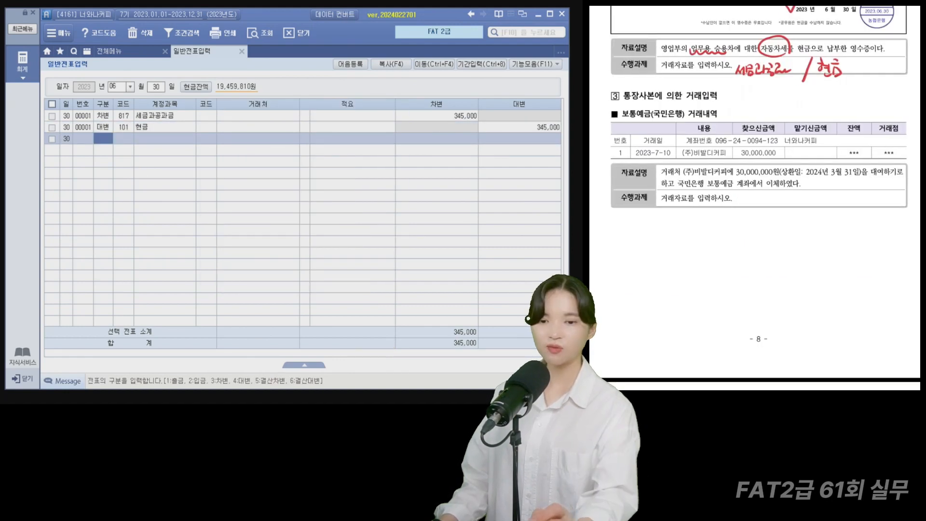
drag(653, 174, 765, 172)
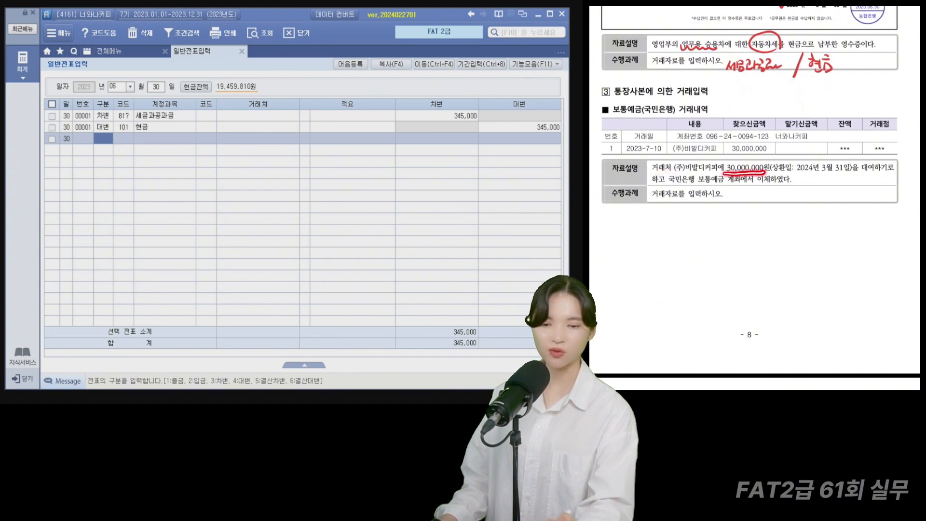
drag(853, 173, 893, 172)
drag(667, 183, 774, 179)
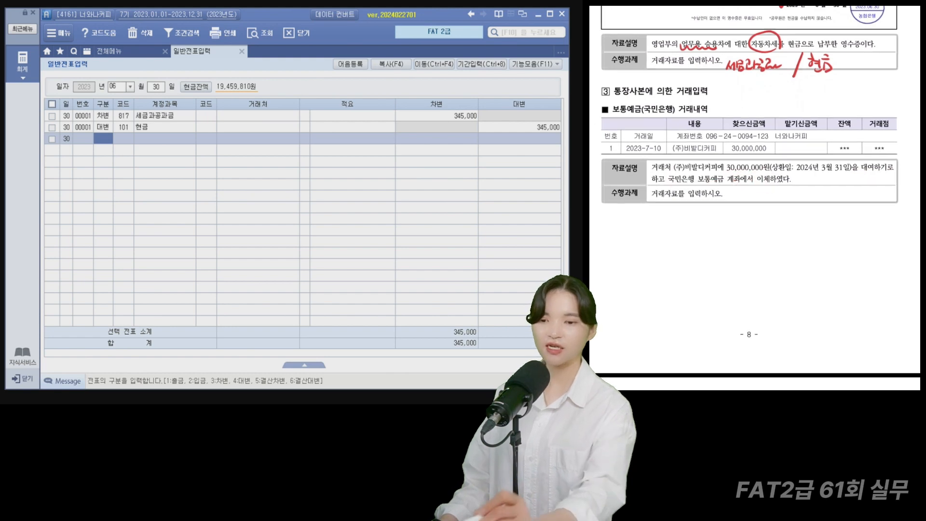
Handwrite the entry sketch below transaction 3, with 보예(국민) on the credit side and 대여금 on the debit side
mouse_move(757, 210)
mouse_down()
mouse_move(744, 237)
mouse_move(770, 212)
mouse_move(772, 223)
mouse_up()
drag(773, 215, 779, 223)
mouse_move(783, 212)
mouse_down()
mouse_move(783, 224)
mouse_move(802, 223)
mouse_up()
drag(807, 210, 809, 218)
drag(800, 221, 815, 227)
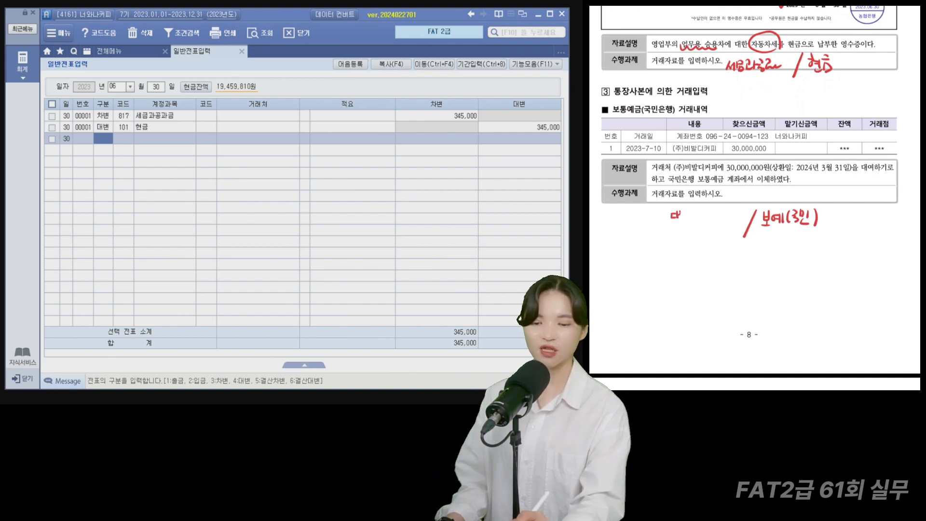
drag(681, 211, 681, 220)
drag(684, 212, 696, 215)
drag(689, 218, 696, 223)
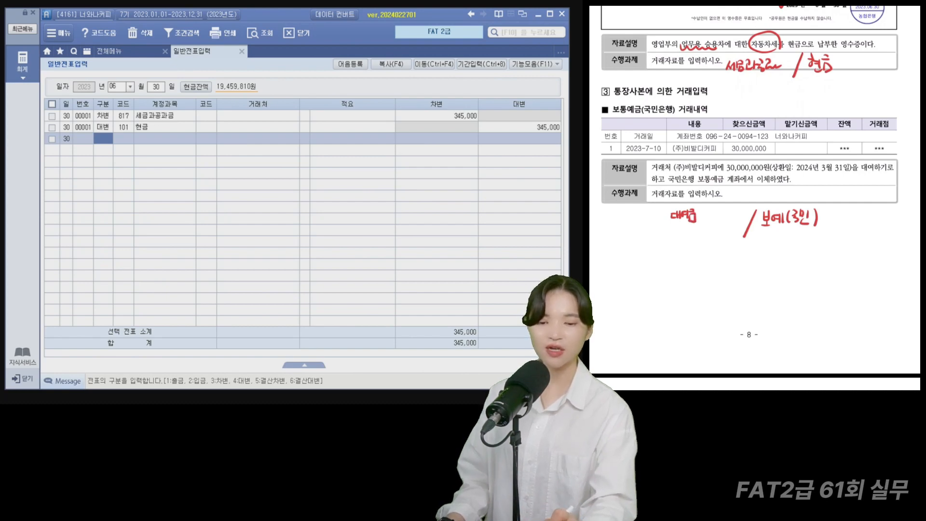
Underline the repayment date 2024년 3월 31일, then handwrite 단기 before 대여금 and (비발디) beneath it
drag(797, 172, 842, 172)
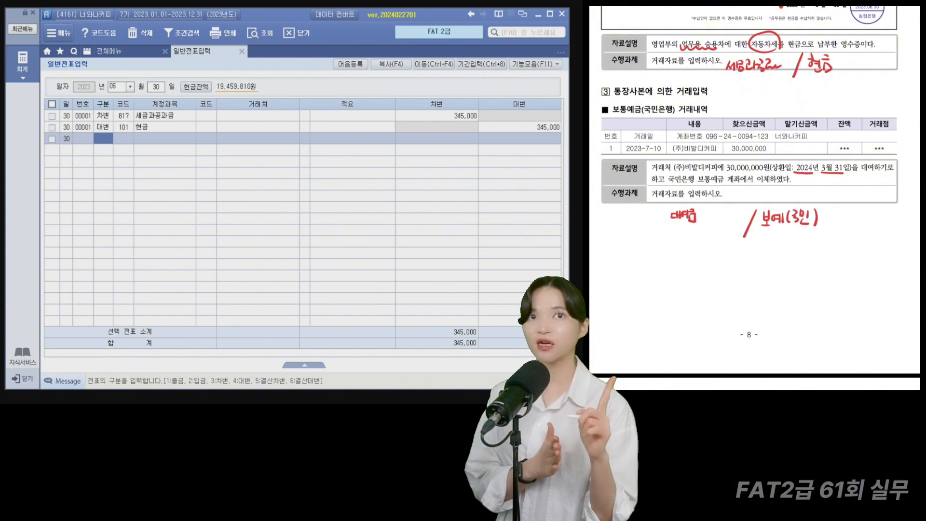
drag(643, 214, 653, 218)
drag(653, 215, 658, 220)
drag(663, 210, 654, 236)
drag(656, 228, 656, 235)
drag(653, 232, 659, 234)
drag(659, 231, 661, 230)
drag(662, 227, 672, 234)
drag(671, 226, 679, 236)
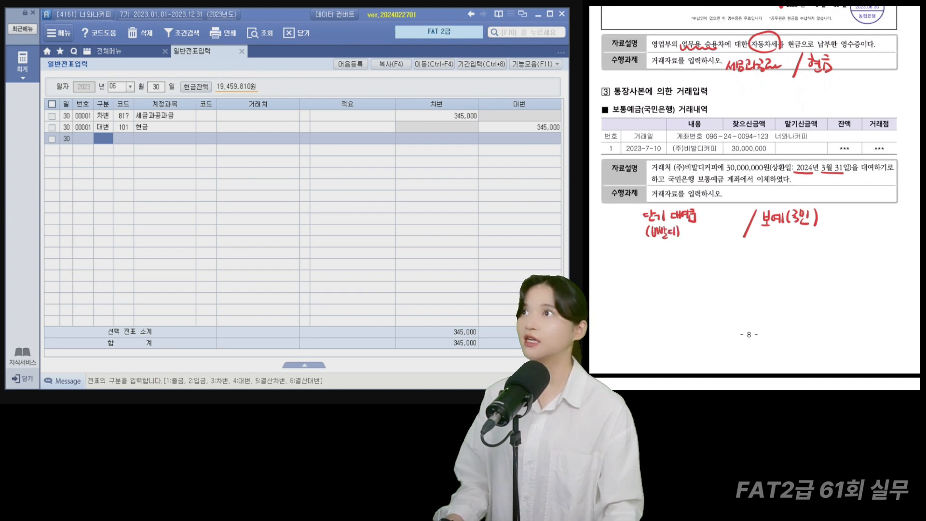
Tick the transaction date 2023-7-10 on the exam sheet and set the voucher date to July 10 (07월 10일)
drag(619, 137, 629, 135)
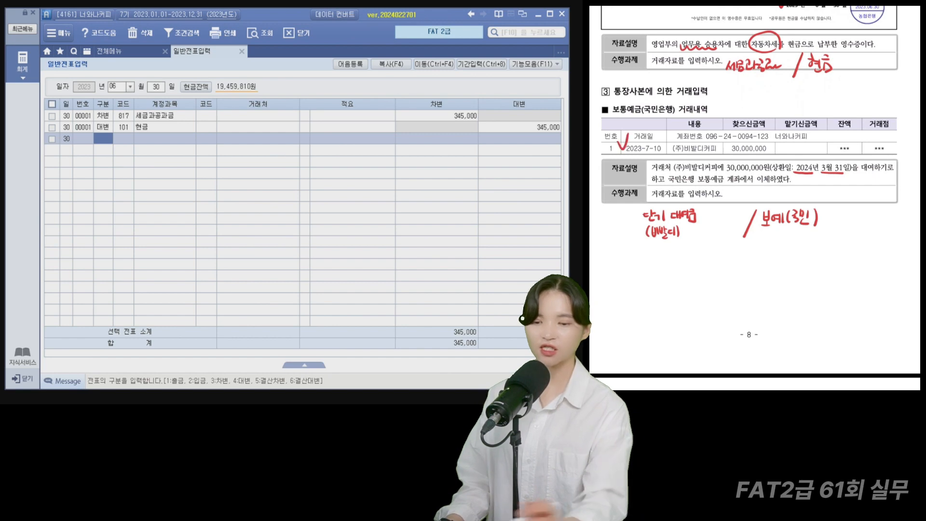
click(116, 86)
text(07)
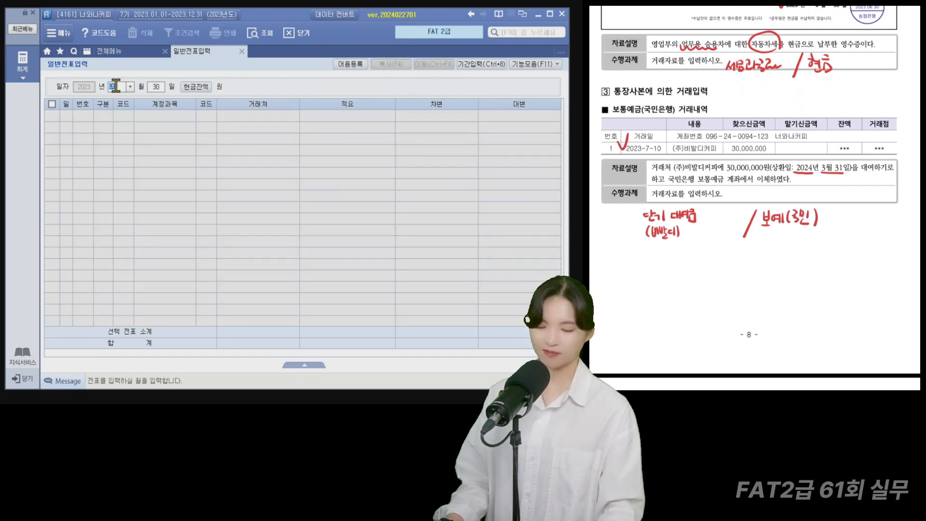
key(Return)
text(10)
key(Return)
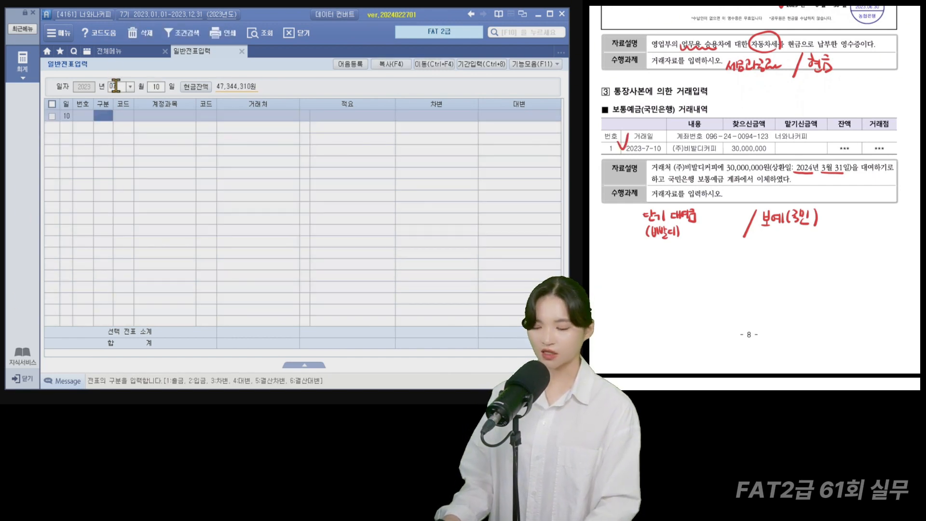
Enter a debit (차변) line for 단기대여금 (114) with vendor (주)비발디커피 and an amount of 30,000,000
text(3)
key(Return)
text(단기)
key(Return)
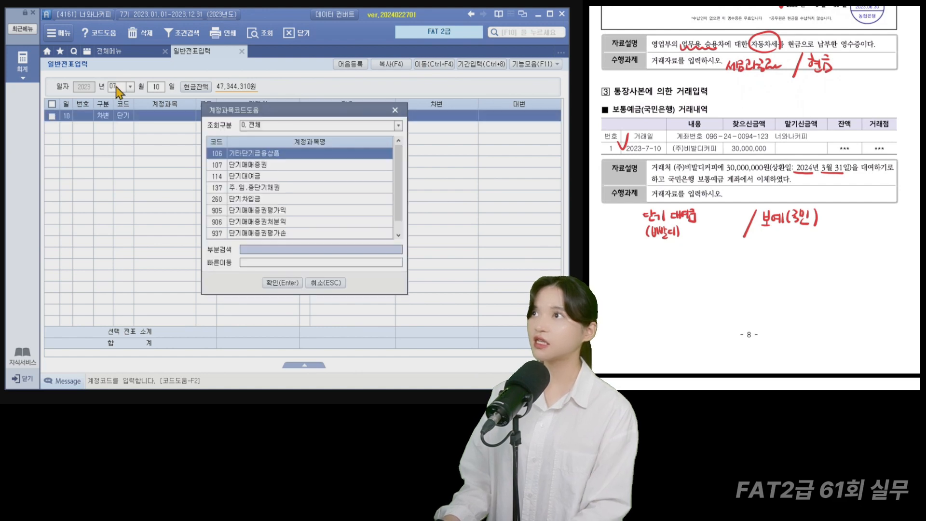
key(Down)
key(Down)
key(Return)
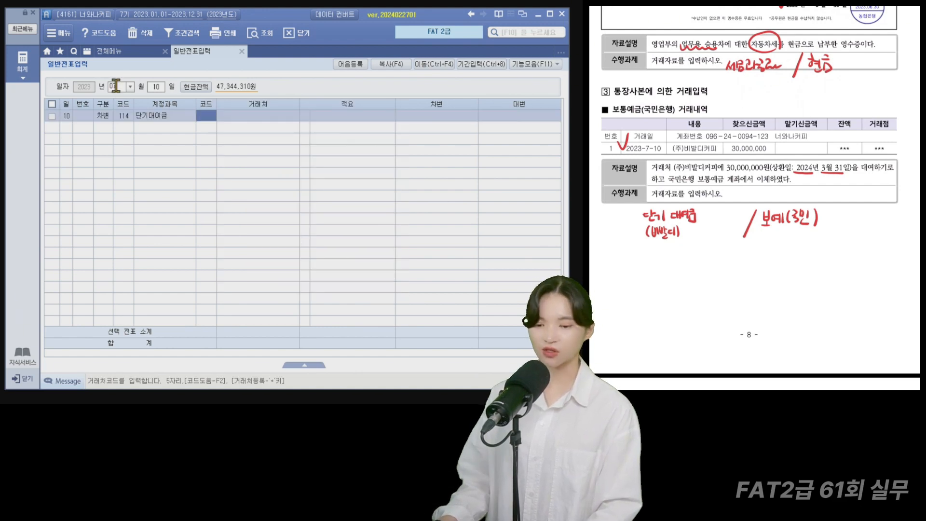
text(비발디)
key(Return)
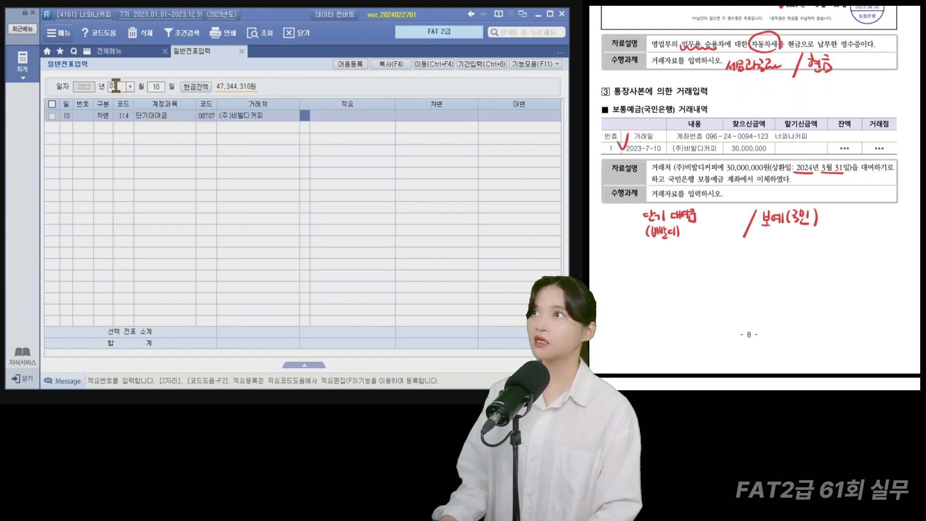
key(Return)
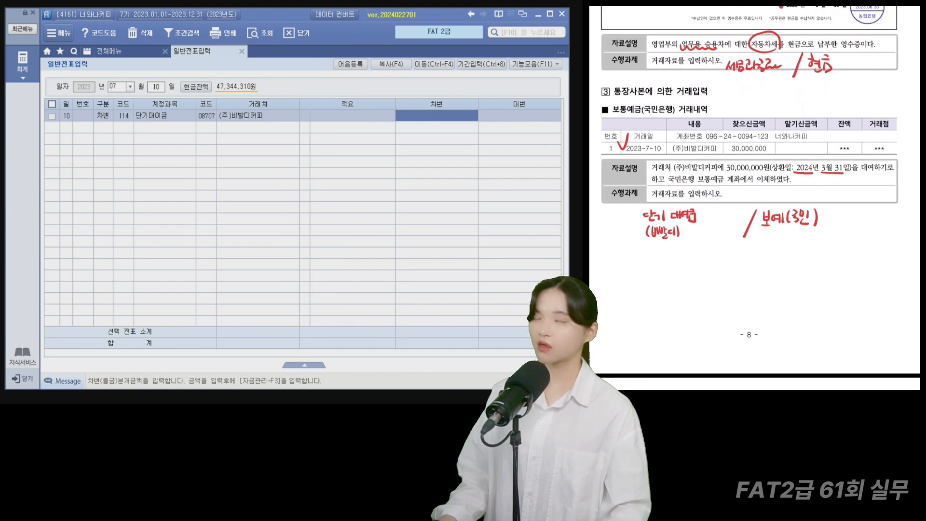
text(30000000)
key(Return)
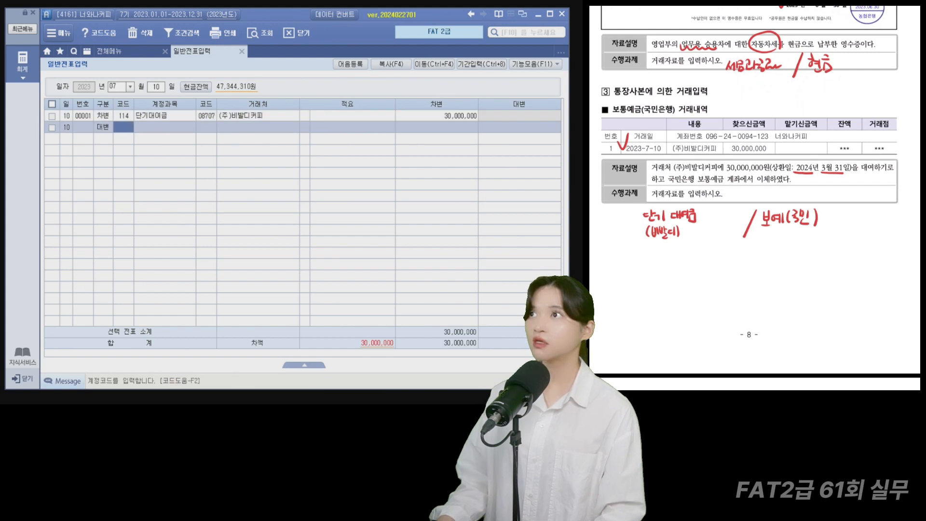
Complete the July 10 voucher with a credit (대변) line for 보통예금 (103), 국민은행(보통), of 30,000,000
text(103)
key(Return)
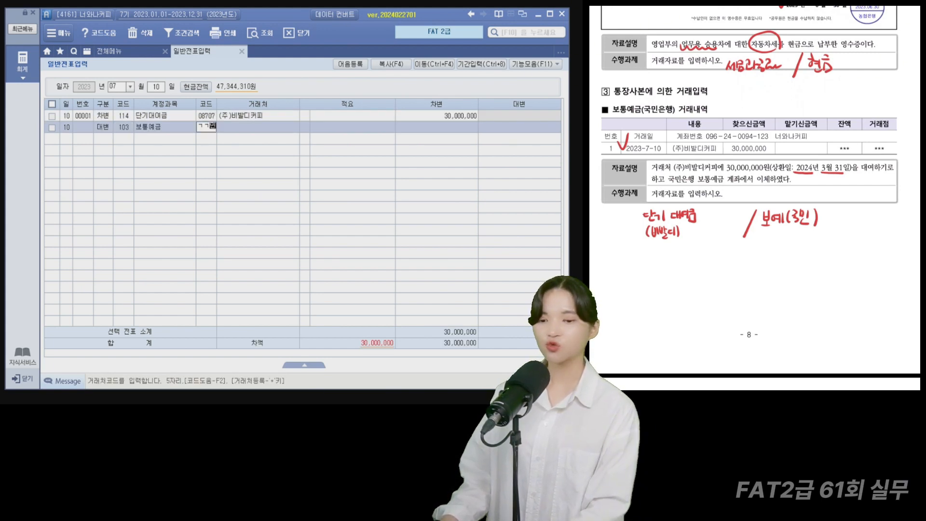
key(Return)
key(Left)
text(국민)
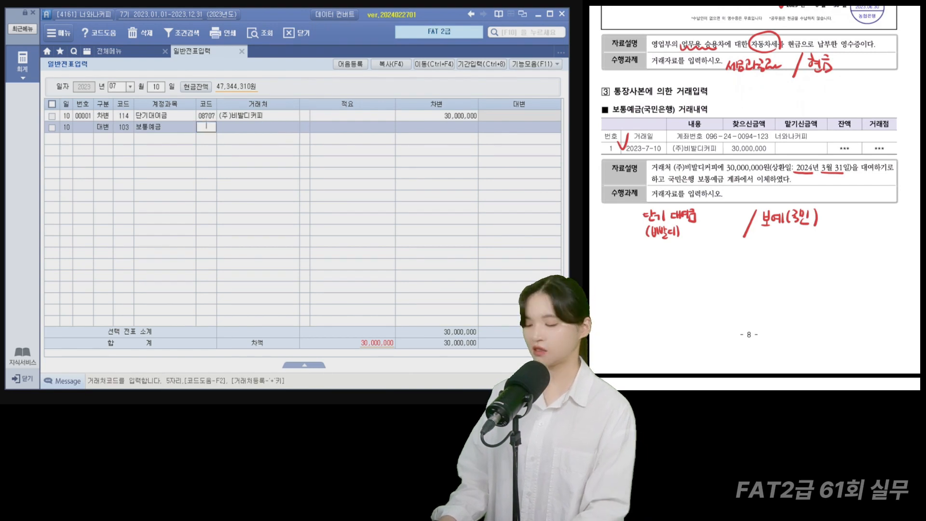
key(Return)
key(Down)
key(Return)
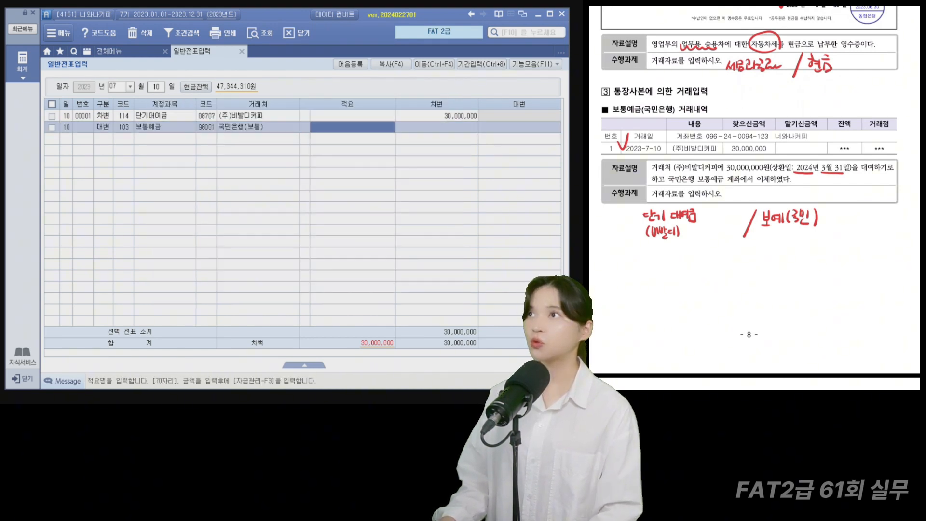
key(Return)
text(30,000,000)
key(Return)
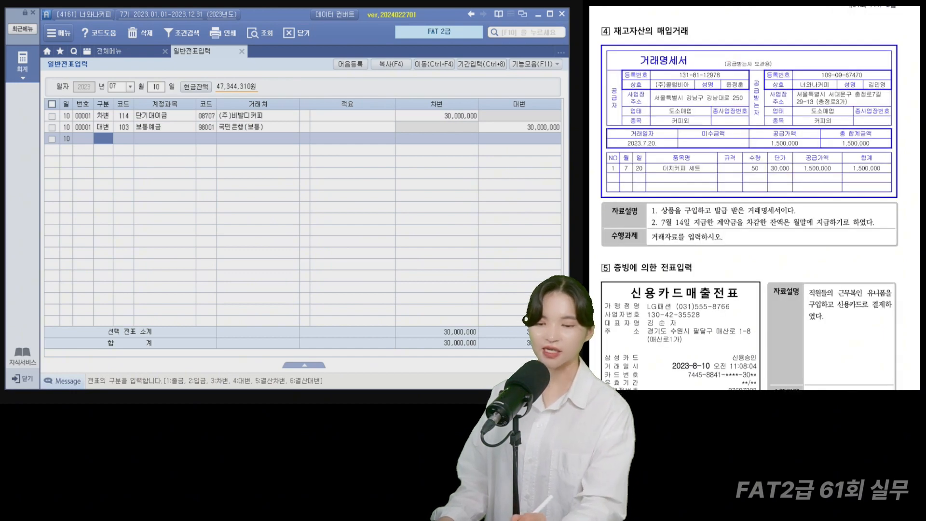
Mark 상품 and 거래명세서 in the notes for task 4 and underline 7월 14일 지급한 계약금 with an arrow
drag(672, 213, 708, 217)
drag(776, 217, 783, 211)
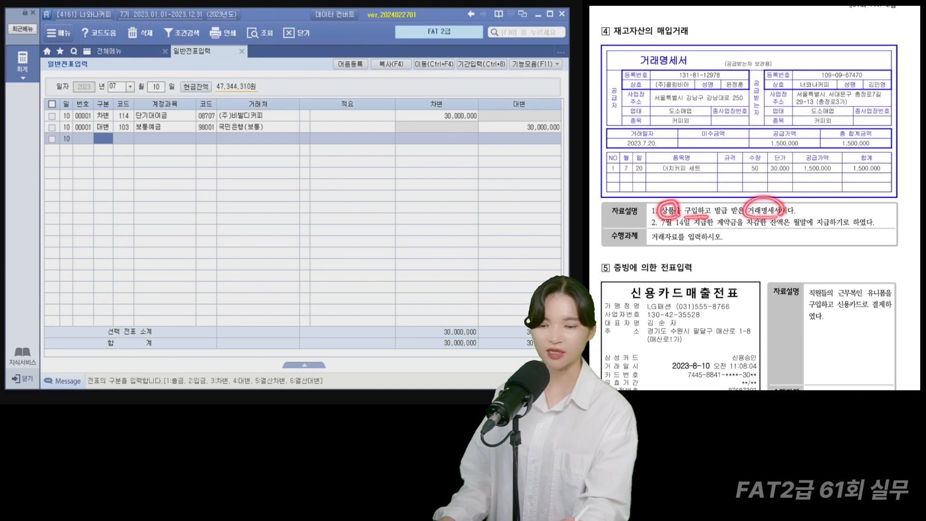
drag(658, 230, 837, 230)
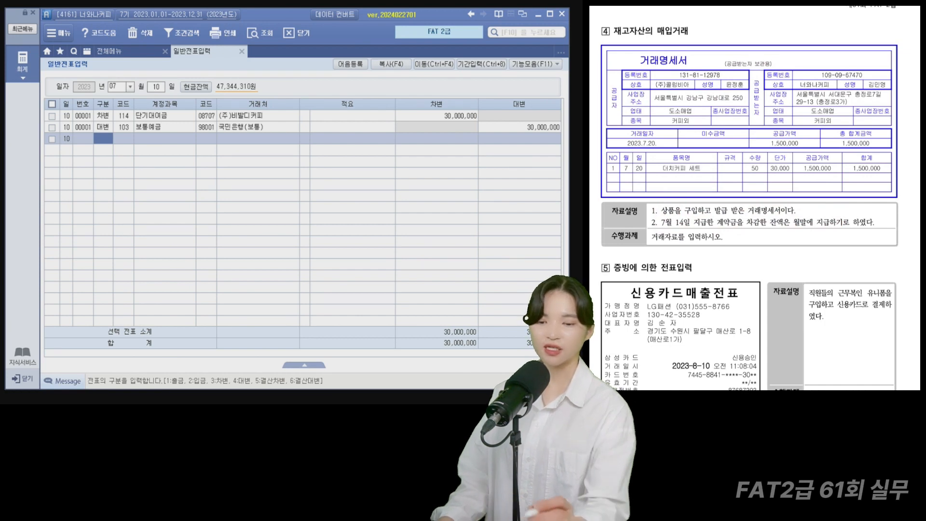
drag(658, 228, 744, 232)
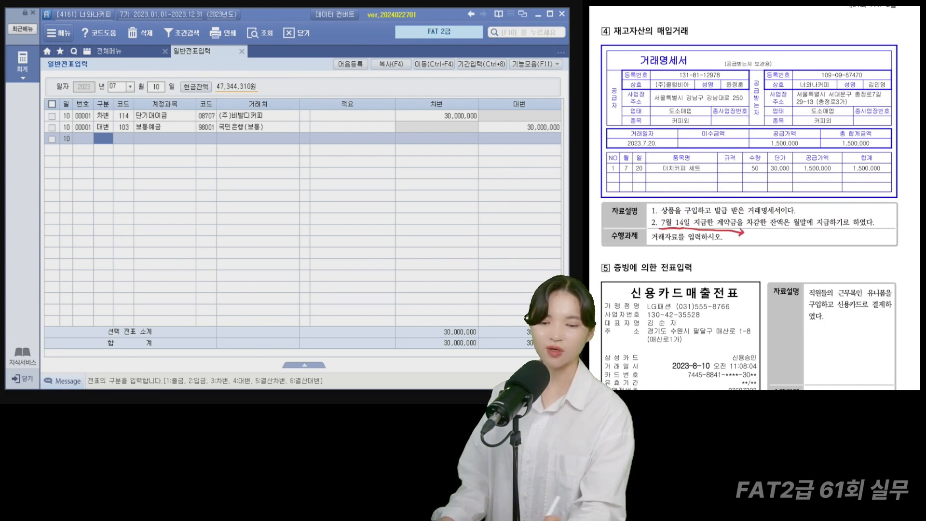
Bring up the July 14 (07월 14일) voucher to check how the contract deposit was recorded
click(110, 89)
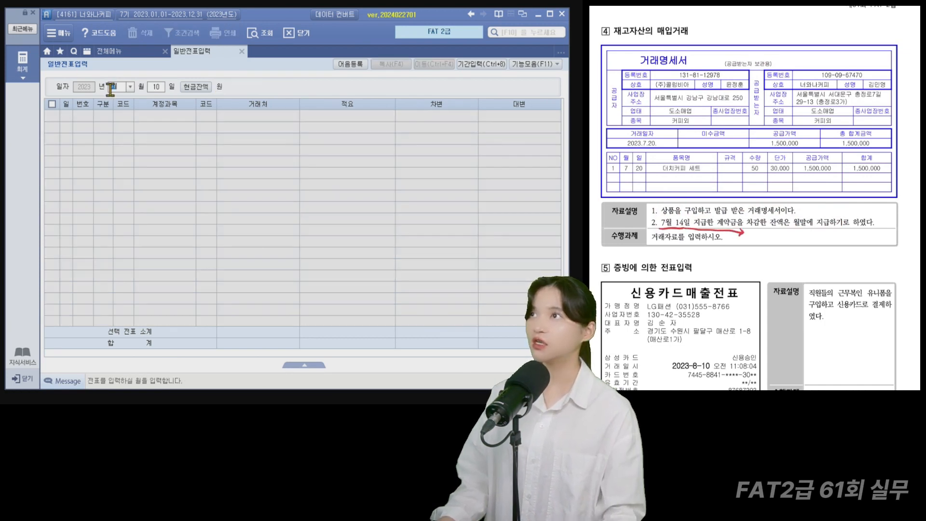
key(Return)
text(14)
key(Return)
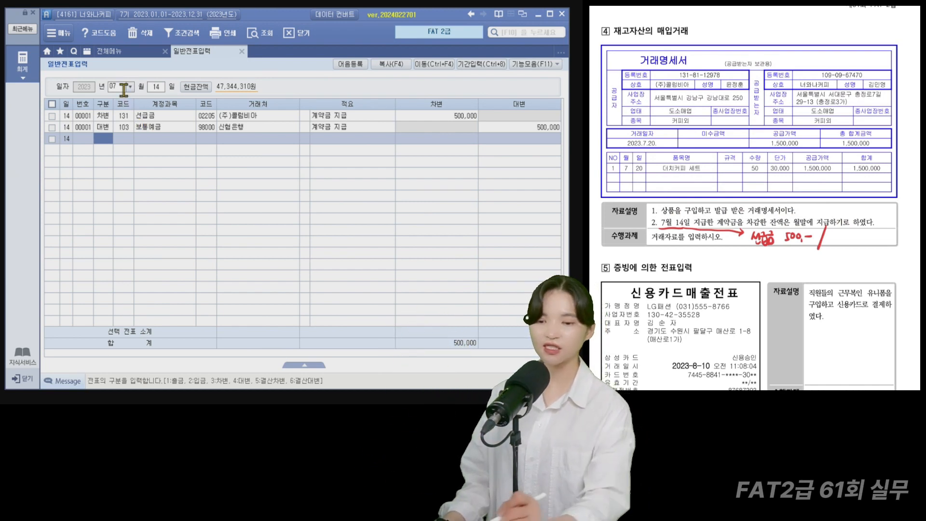
Set the voucher date to July 20 (07월 20일), the transaction date on the 거래명세서
click(124, 91)
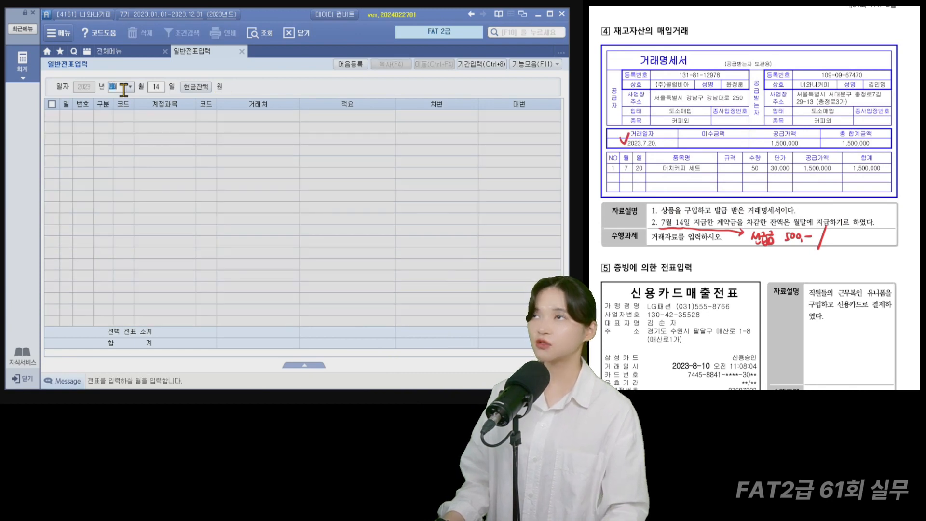
key(Return)
text(20)
key(Return)
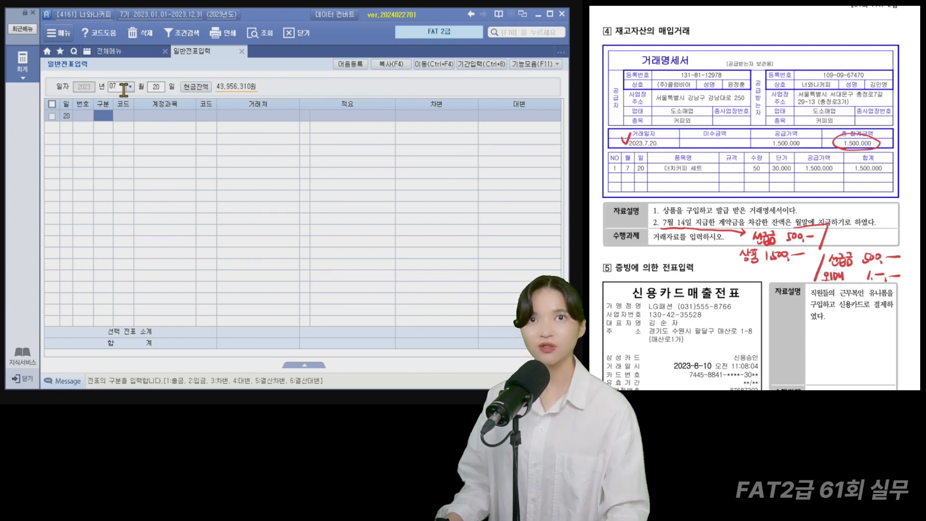
Enter a debit (차변) line for 상품 (146) with an amount of 1,500,000
text(3)
key(Return)
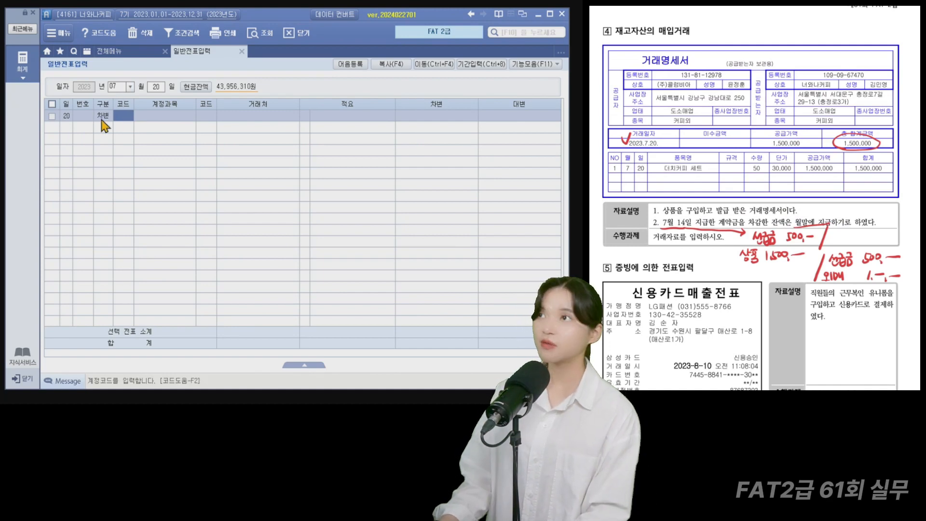
text(상품)
key(Return)
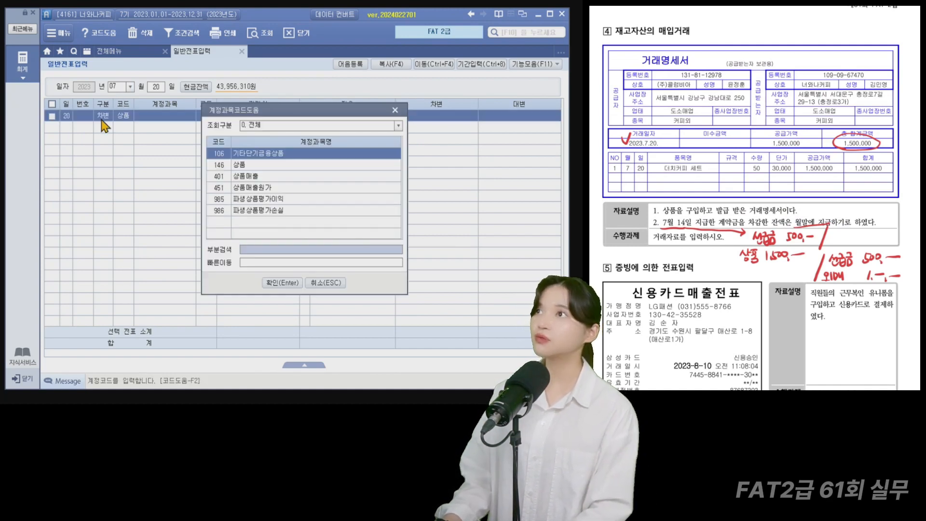
key(Down)
key(Return)
key(Return)
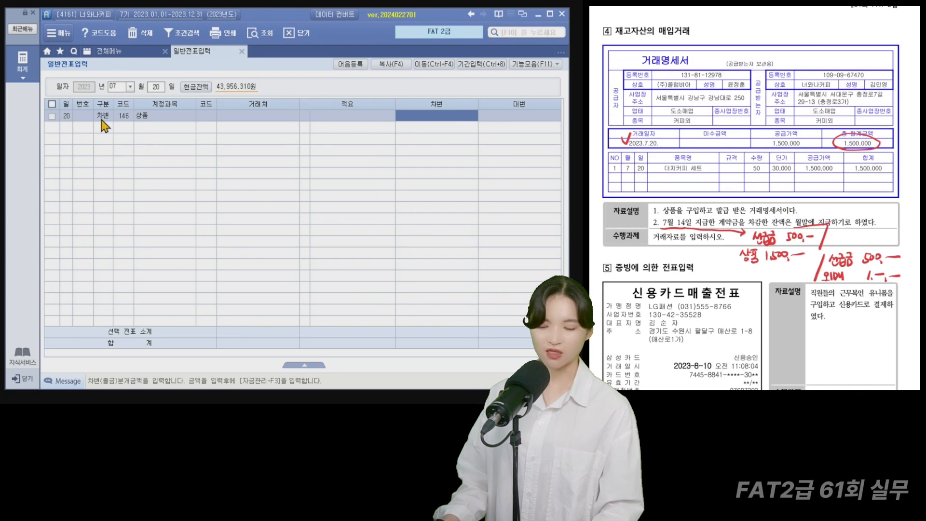
text(1500000)
key(Return)
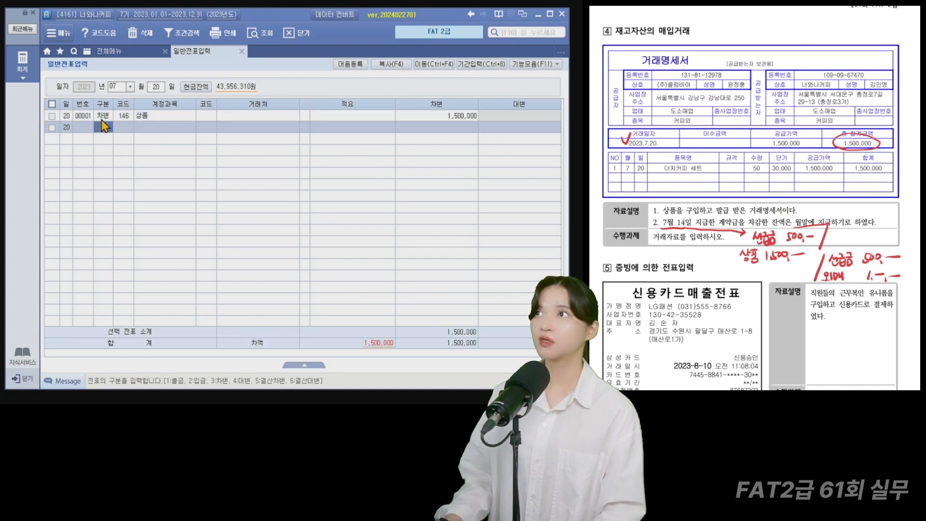
Add a credit (대변) line for 선급금 (131) with vendor (주)콜럼비아 and an amount of 500,000
text(4)
key(Return)
text(선급)
key(Return)
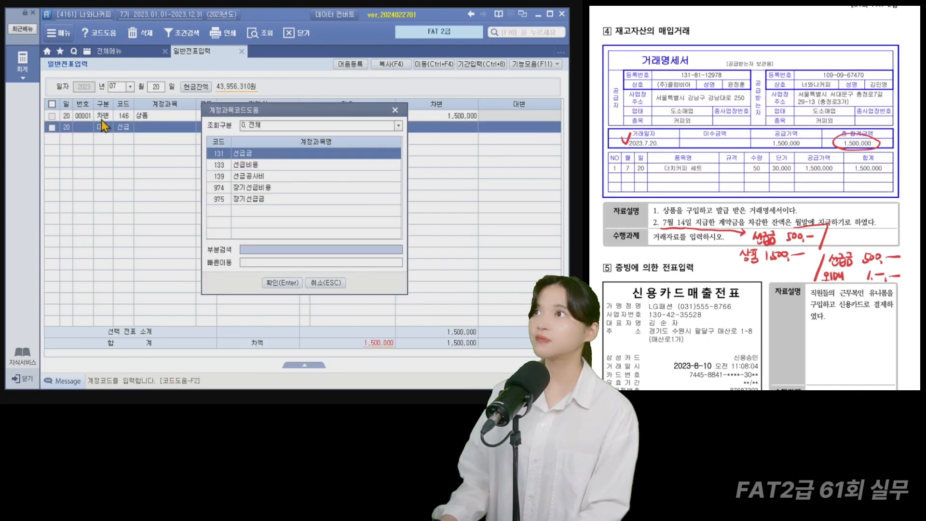
key(Return)
key(F2)
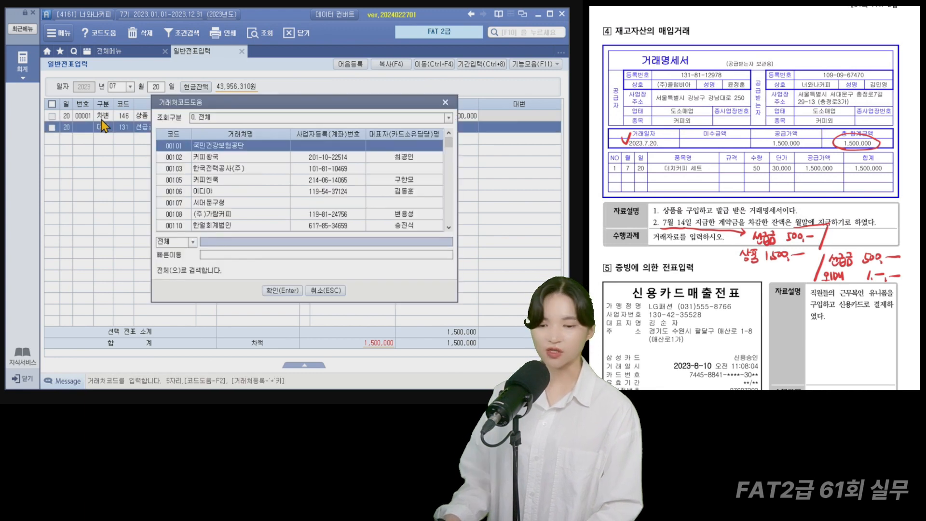
text(콜럼)
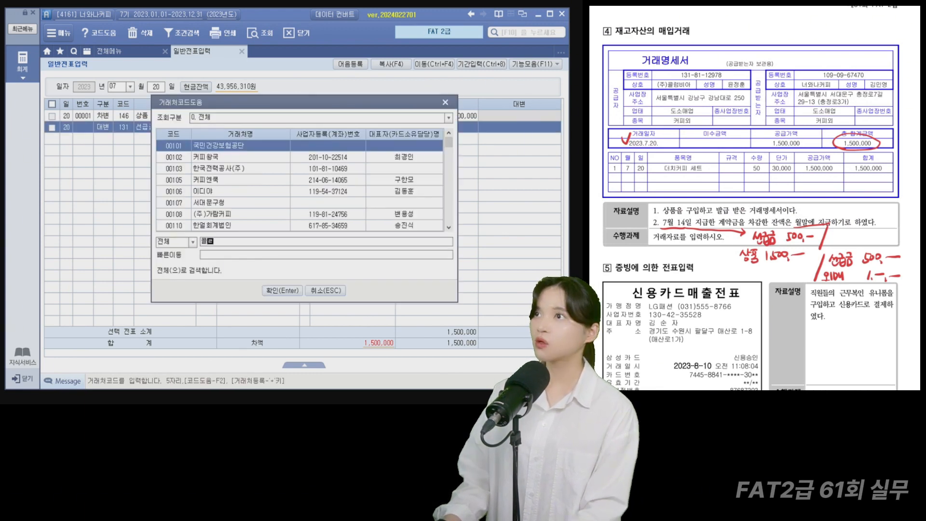
key(Return)
key(Return)
key(Return)
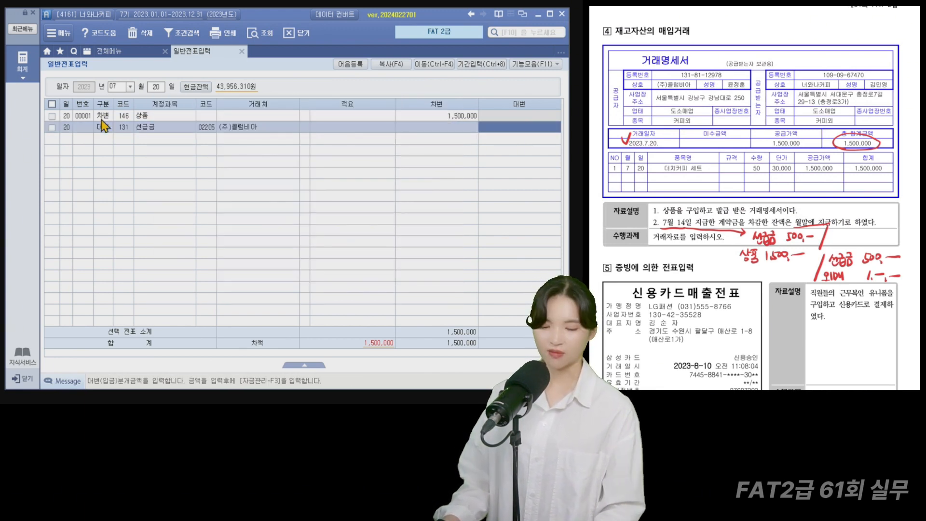
text(5000000)
key(Return)
Complete the July 20 voucher with a credit (대변) line for 외상매입금 (251), vendor (주)콜럼비아, of 1,000,000
text(4)
key(Return)
key(Left)
key(Return)
key(F2)
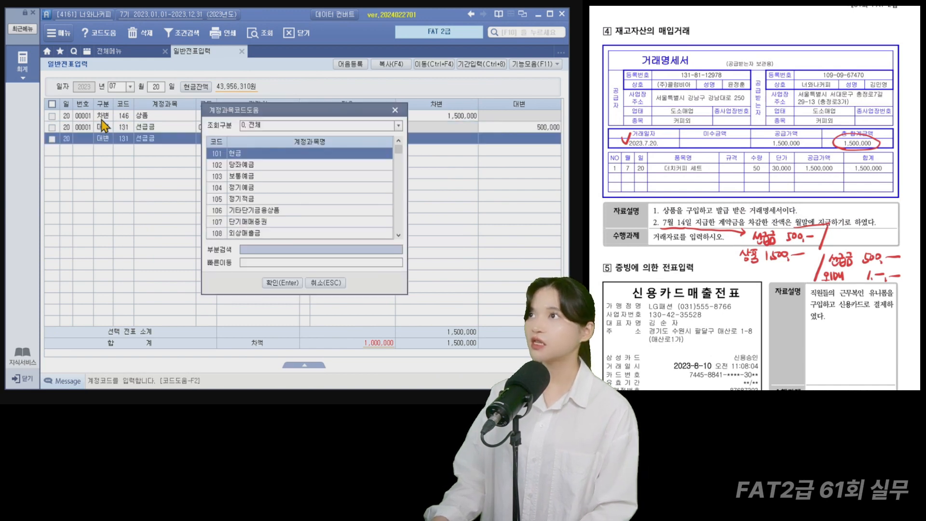
text(외상)
key(Down)
key(Return)
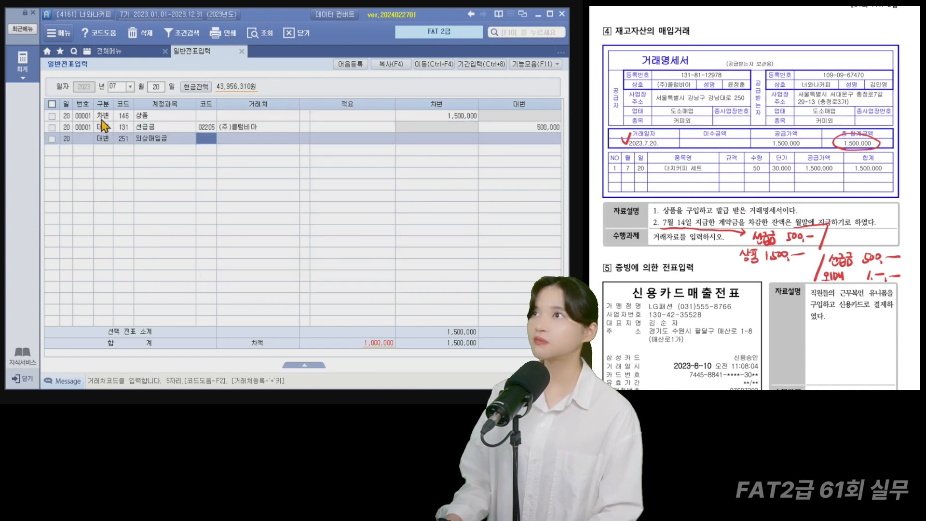
key(F2)
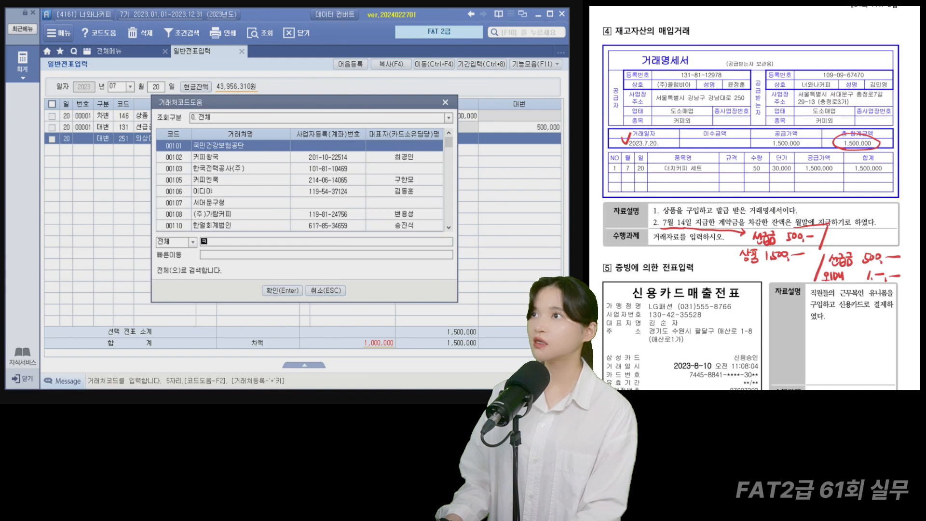
text(콜럼)
key(Return)
key(Return)
key(Return)
key(Return)
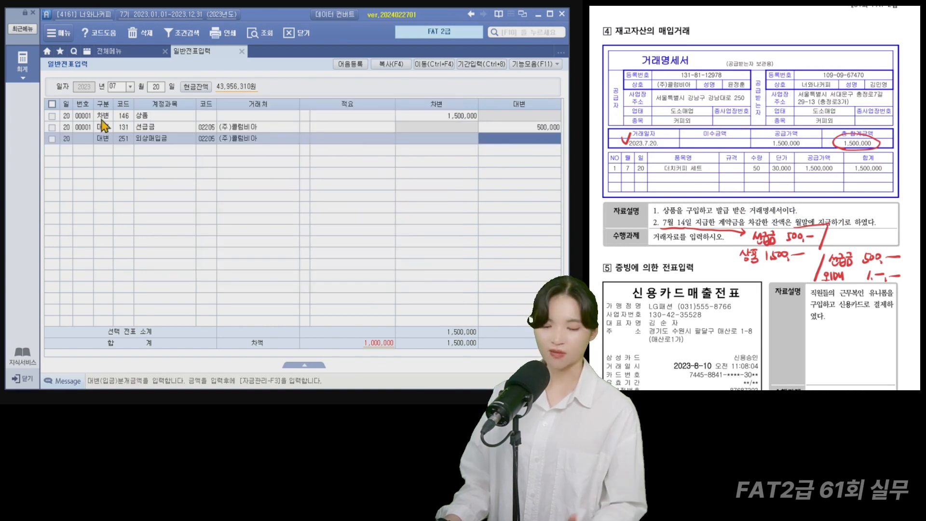
text(1000000)
key(Return)
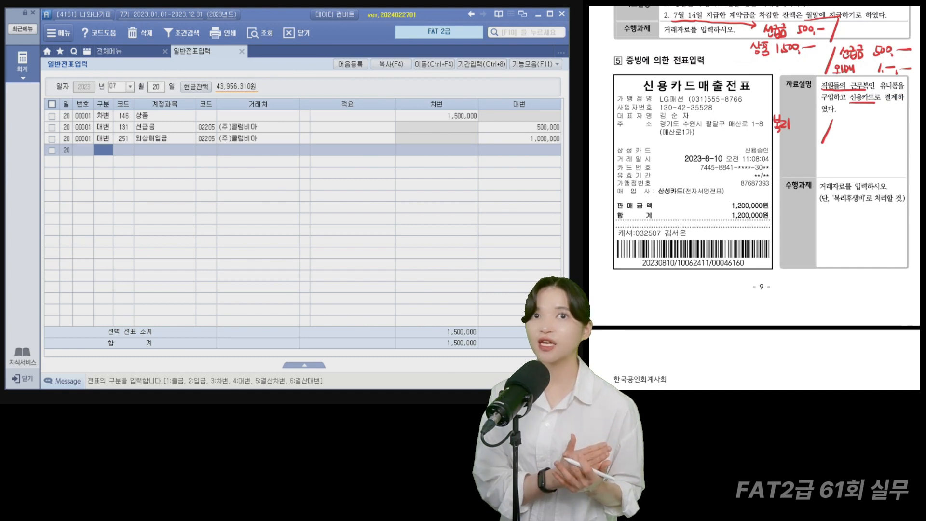
Handwrite 미지급금 with parentheses beneath it for task 5, and tick the 가맹점명 and 매입사 entries on the card receipt
drag(840, 119, 851, 126)
mouse_move(855, 122)
mouse_down()
mouse_move(872, 132)
mouse_move(882, 121)
mouse_move(882, 132)
mouse_move(836, 148)
mouse_up()
drag(887, 133, 889, 148)
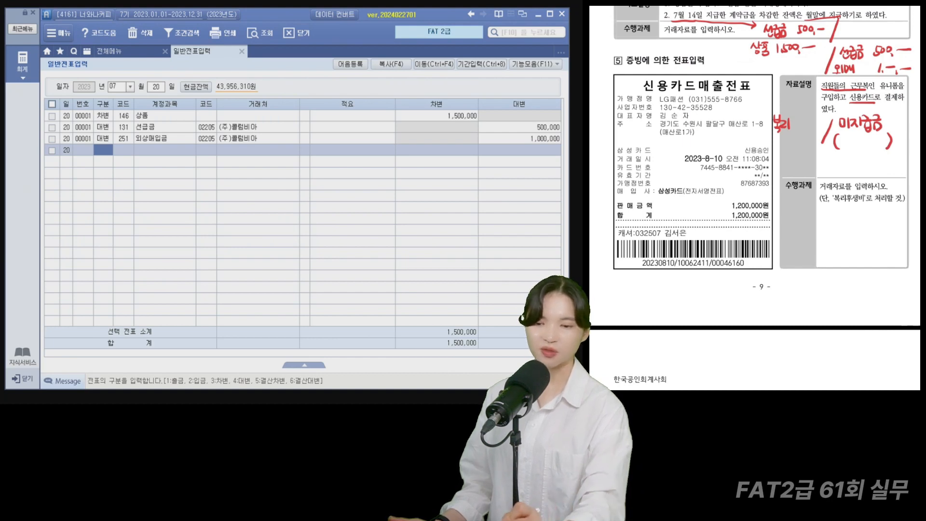
drag(649, 94, 659, 89)
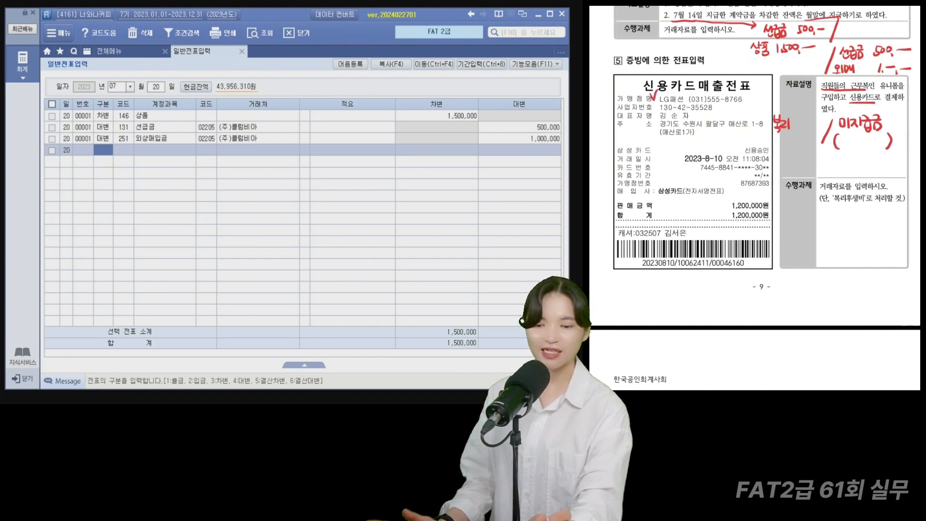
drag(651, 186, 660, 181)
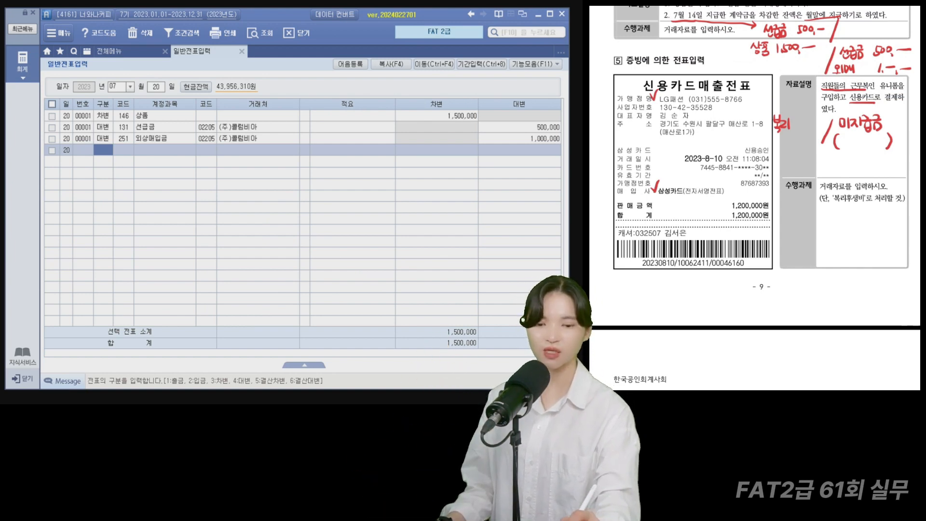
Handwrite 삼성 inside the parentheses under 미지급금 and underline 복리후생비 in the task instruction
drag(848, 134, 843, 140)
drag(847, 135, 854, 143)
drag(848, 144, 853, 149)
drag(859, 136, 856, 142)
drag(864, 135, 864, 144)
drag(860, 145, 861, 146)
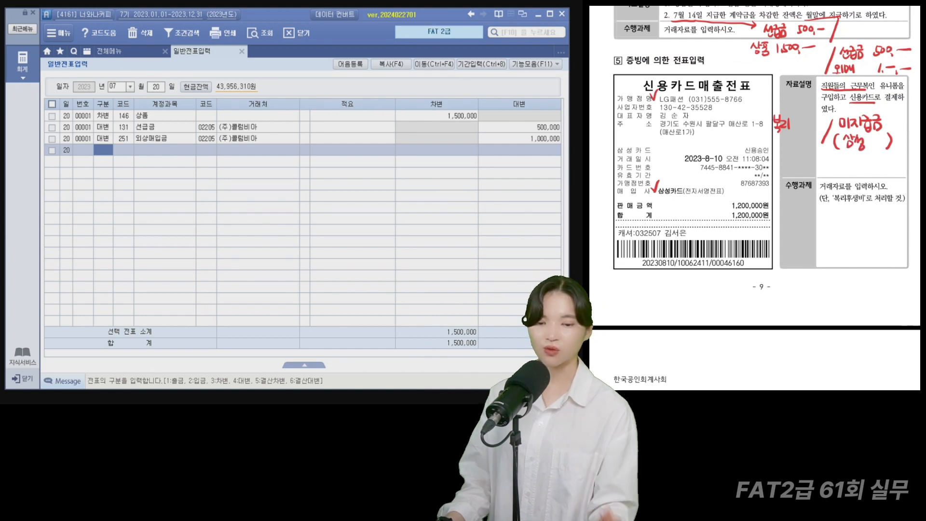
drag(834, 201, 863, 203)
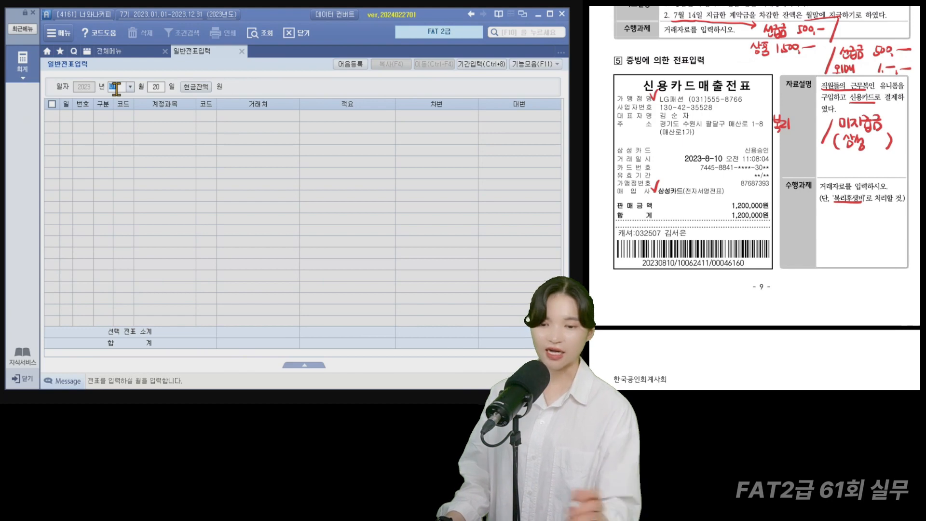
Tick the date 2023-8-10 and the amount 1,200,000원 on the receipt, and set the voucher month to 08
mouse_move(676, 151)
mouse_down()
mouse_move(680, 161)
mouse_move(687, 145)
mouse_up()
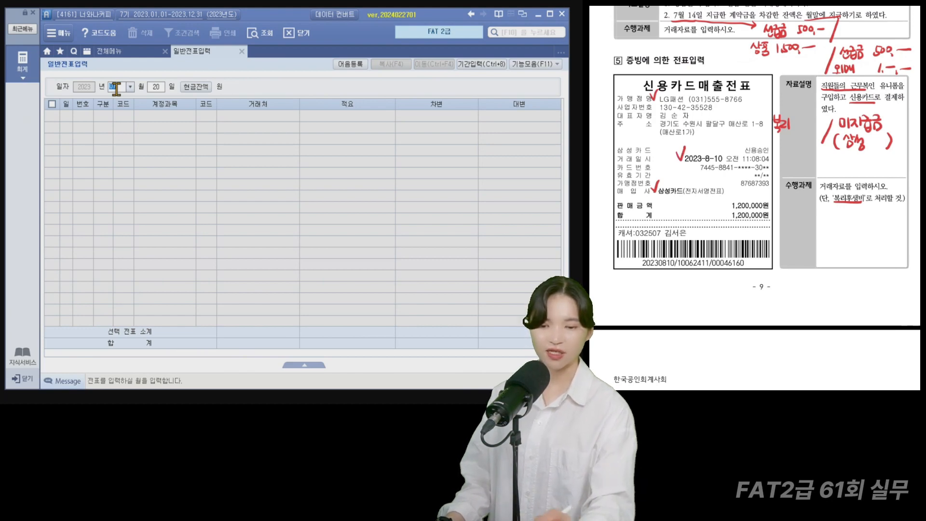
drag(721, 198, 729, 196)
text(08)
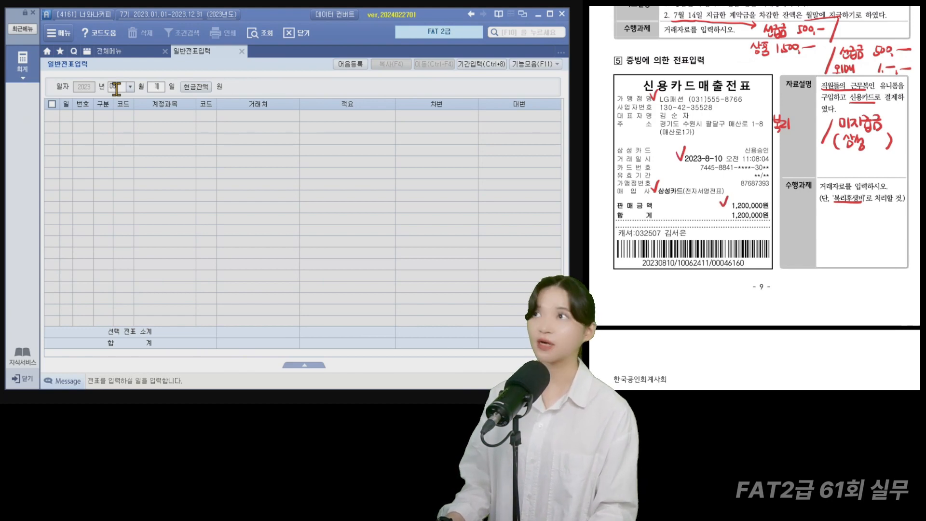
Set the voucher day to 10 and enter a debit (차변) line for 복리후생비 (811) of 1,200,000
text(103보ㄱ리)
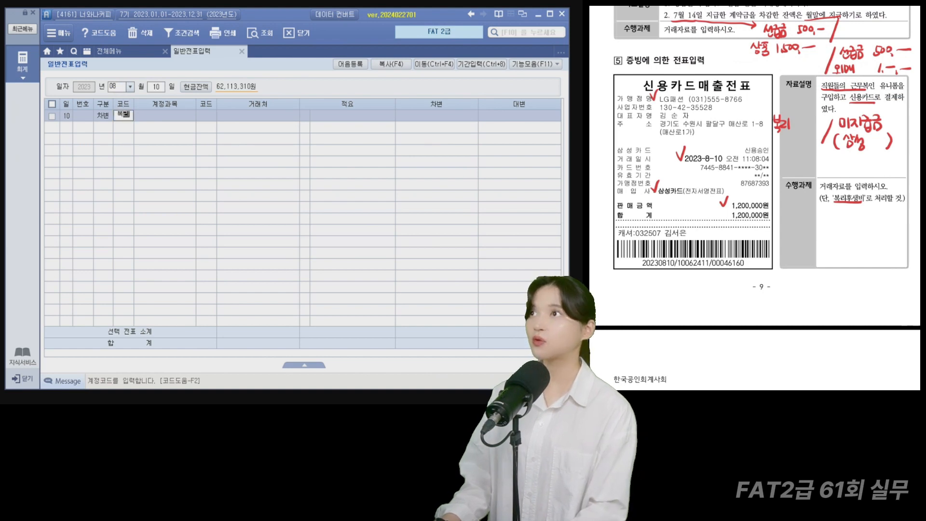
key(Return)
key(Down)
key(Down)
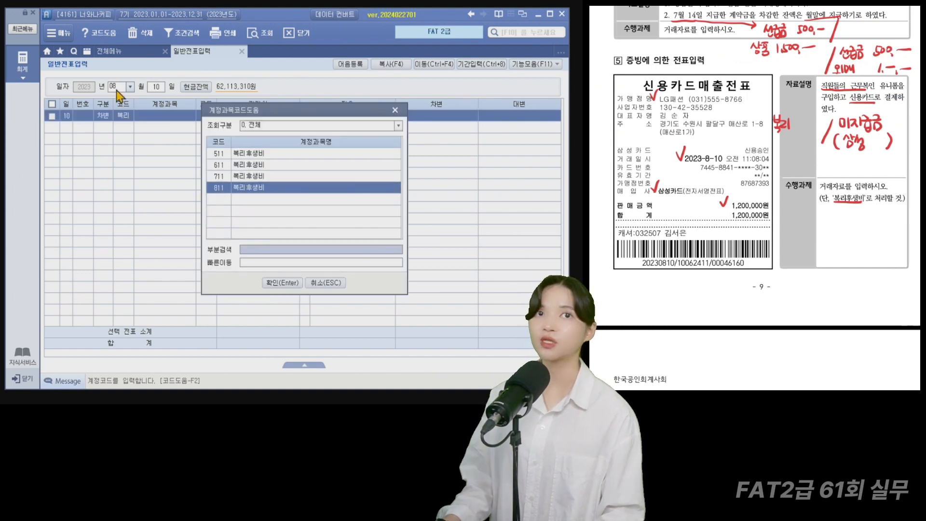
key(Return)
key(Return)
key(Return)
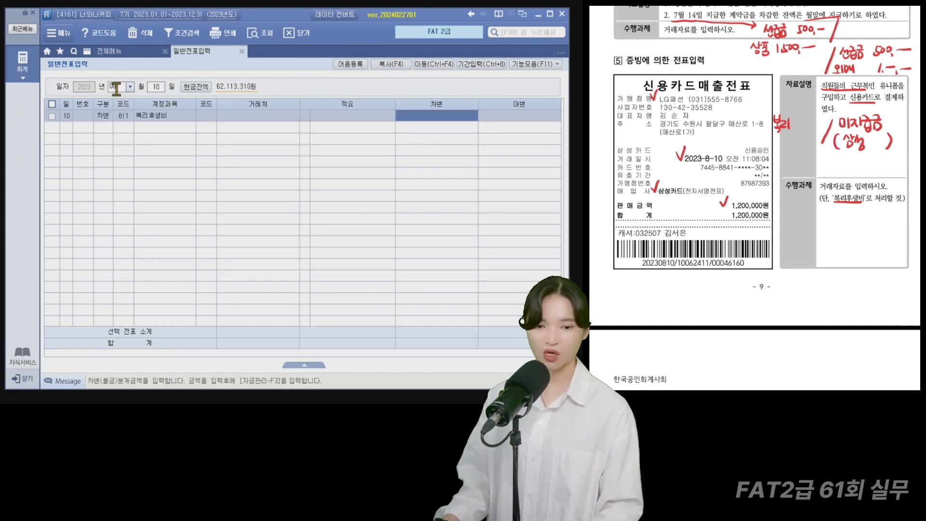
text(1200000)
key(Return)
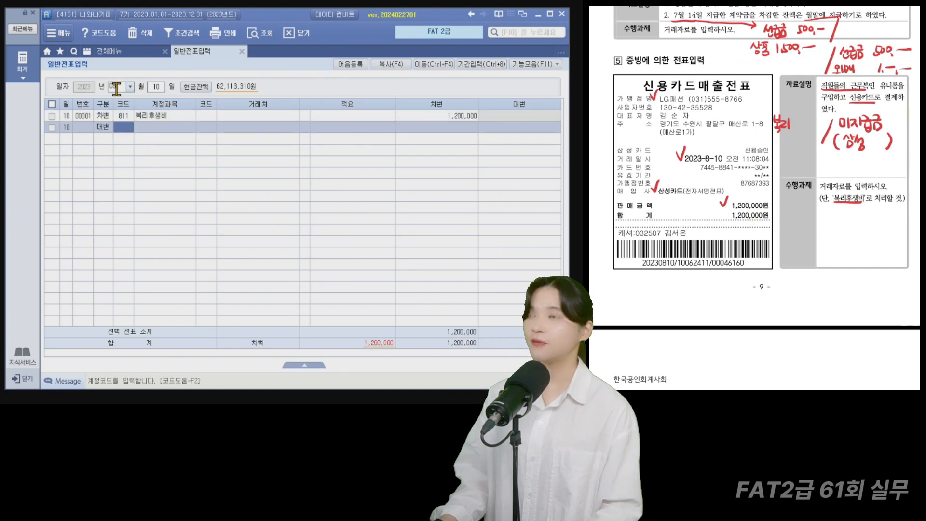
Complete the August 10 voucher with a credit (대변) line for 미지급금 (253), vendor 삼성카드, of 1,200,000
text(4)
key(Return)
text(미지)
key(Return)
key(Return)
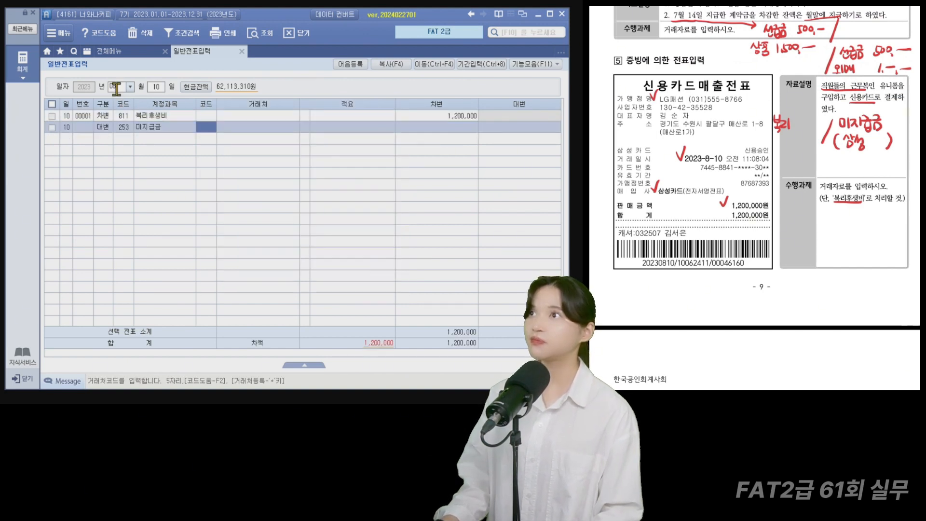
key(F2)
text(삼성)
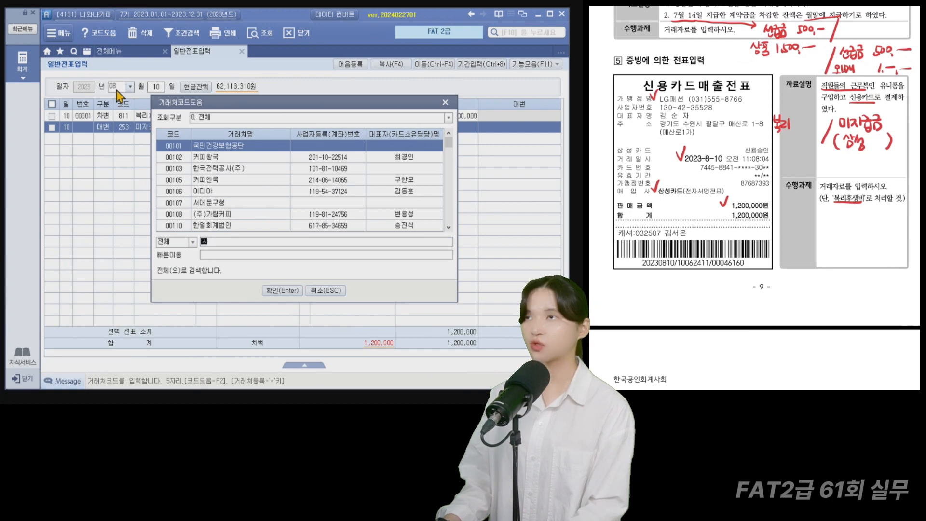
key(Return)
key(Return)
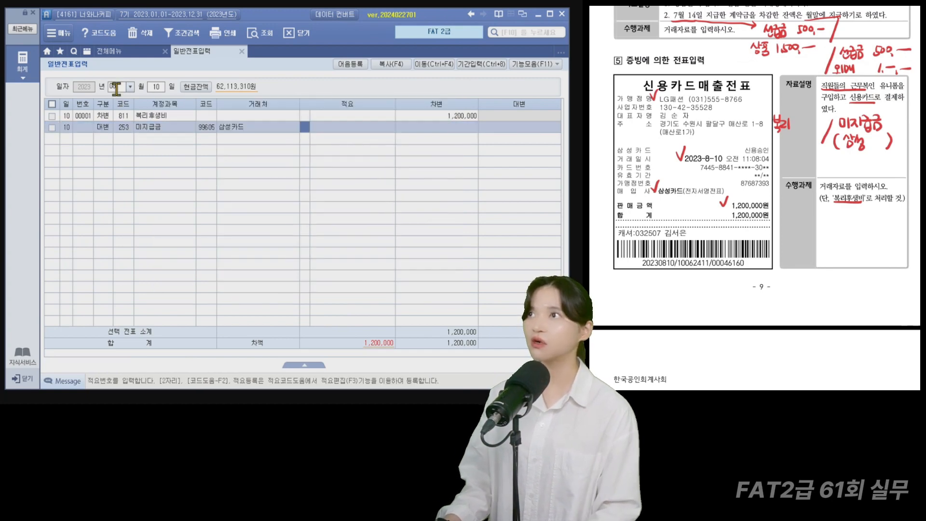
key(Return)
key(Return)
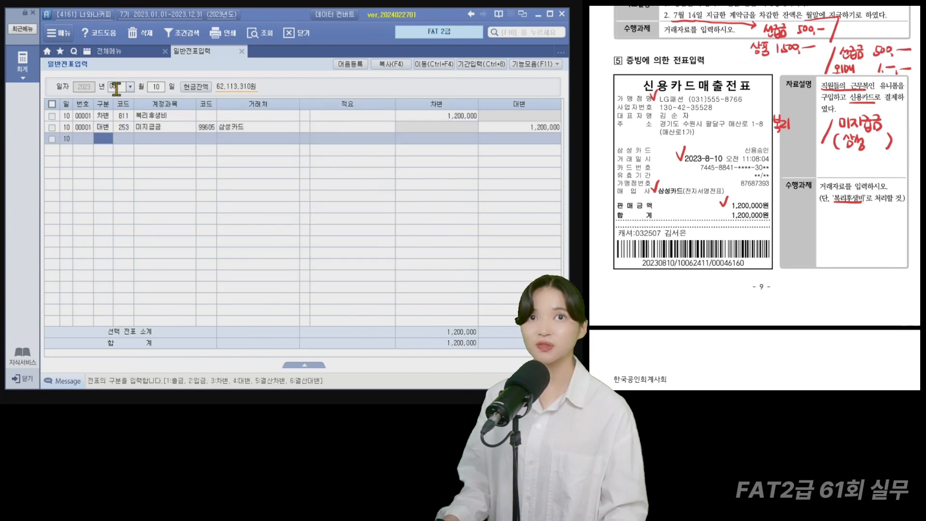
Review task 6, tracing 구입 및 매각 in its title, the 자료 1 and 자료 2 sections, and the 자료설명 text
drag(670, 33, 713, 32)
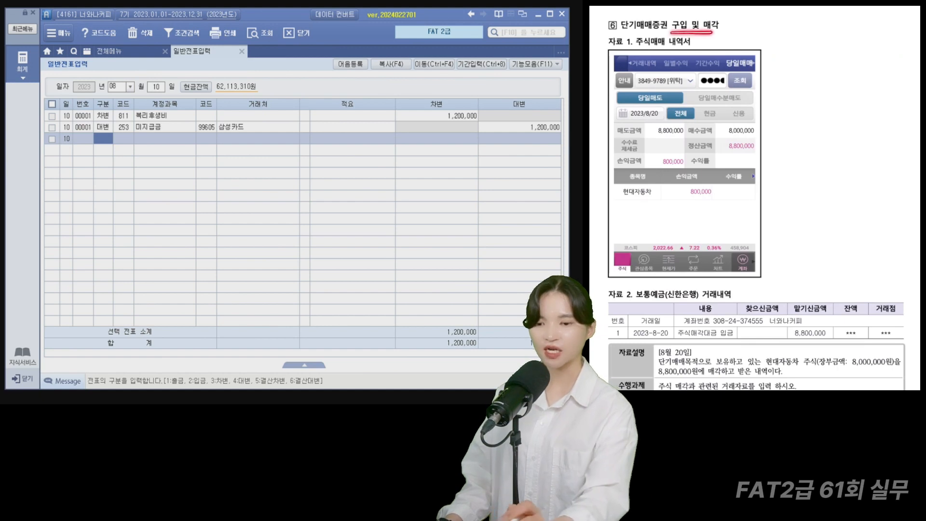
scroll(755, 202, down, 1)
mouse_move(618, 52)
mouse_down()
mouse_move(625, 41)
mouse_move(618, 238)
mouse_up()
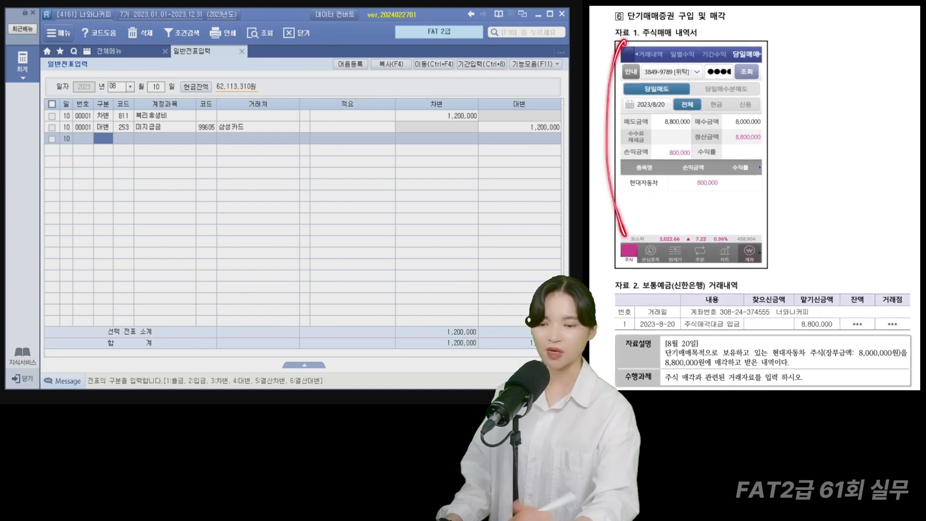
scroll(618, 227, down, 1)
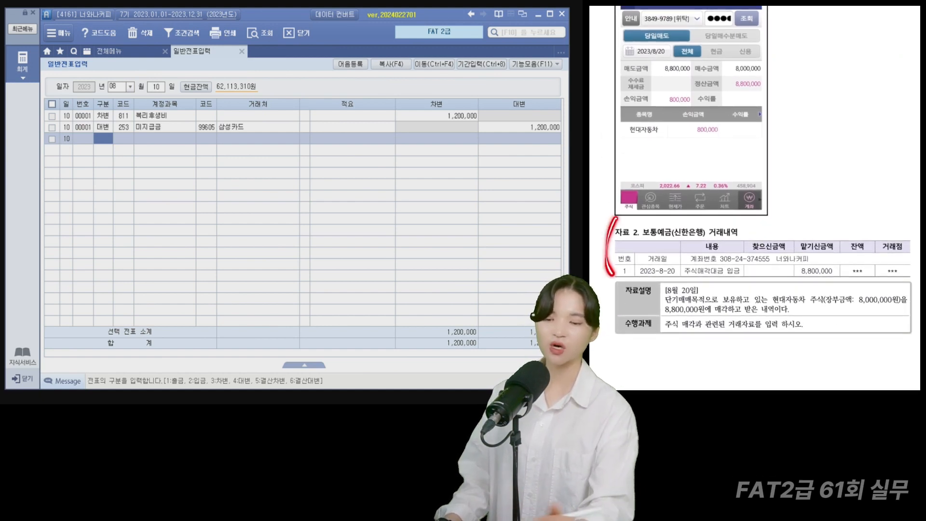
scroll(663, 227, down, 1)
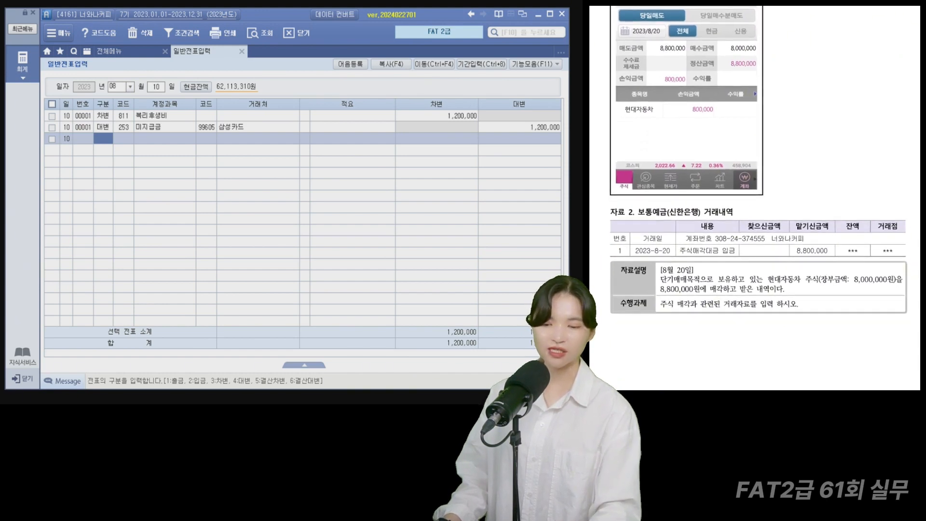
drag(659, 230, 819, 236)
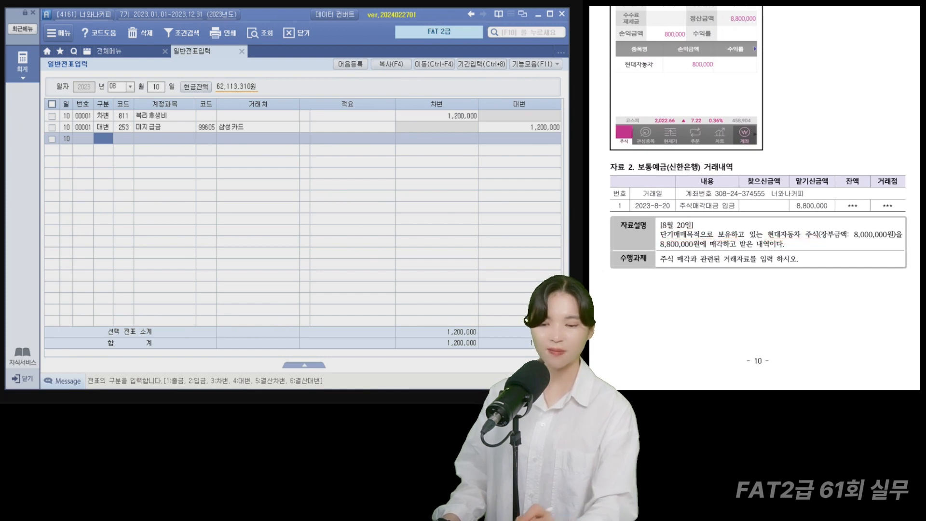
drag(658, 251, 770, 248)
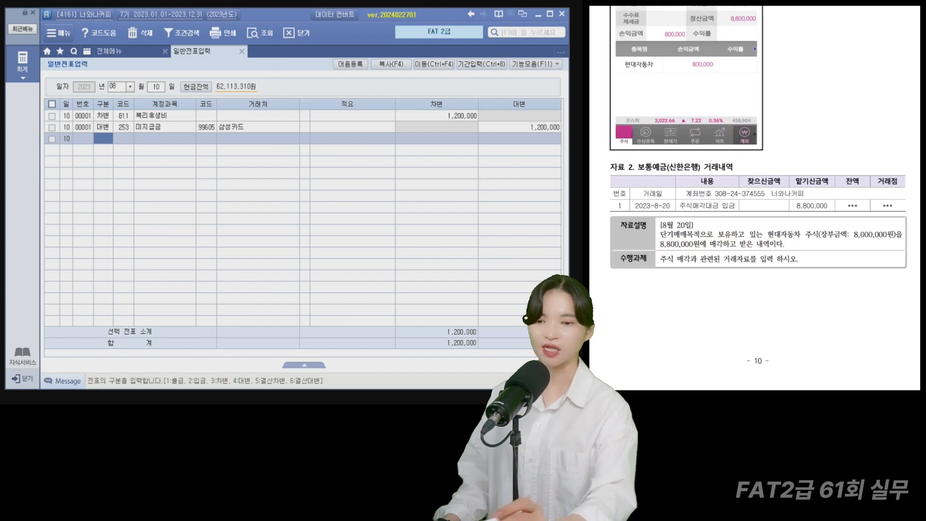
Highlight 단기매매목적으로 보유, label it 단매증 8,000,000, underline the 장부금액 of 8,000,000원, and circle 매각
mouse_move(657, 235)
mouse_down()
mouse_move(731, 235)
mouse_move(732, 218)
mouse_move(765, 227)
mouse_up()
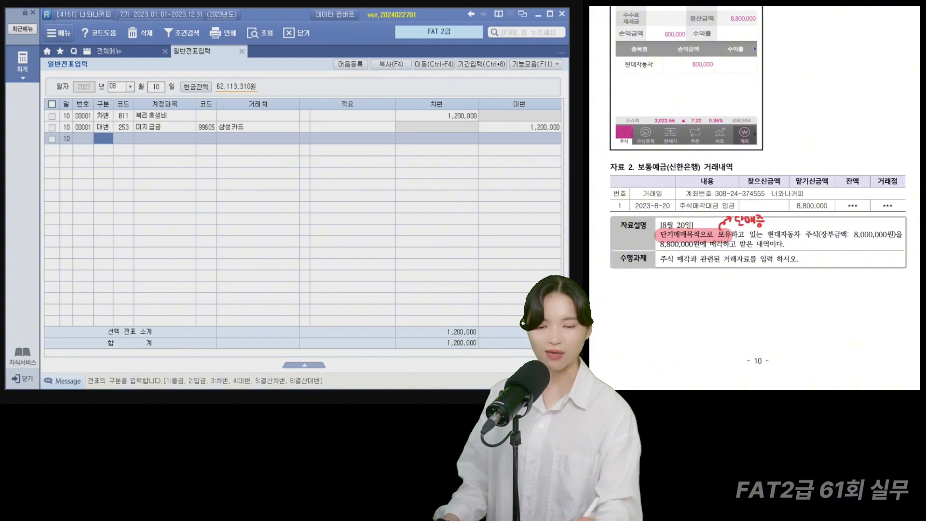
drag(820, 239, 897, 239)
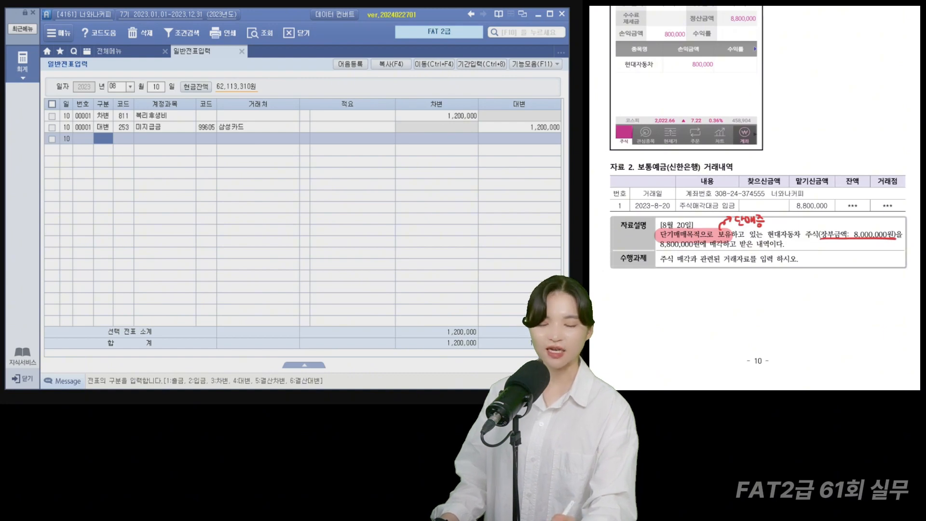
mouse_move(774, 217)
mouse_down()
mouse_move(777, 224)
mouse_move(817, 219)
mouse_up()
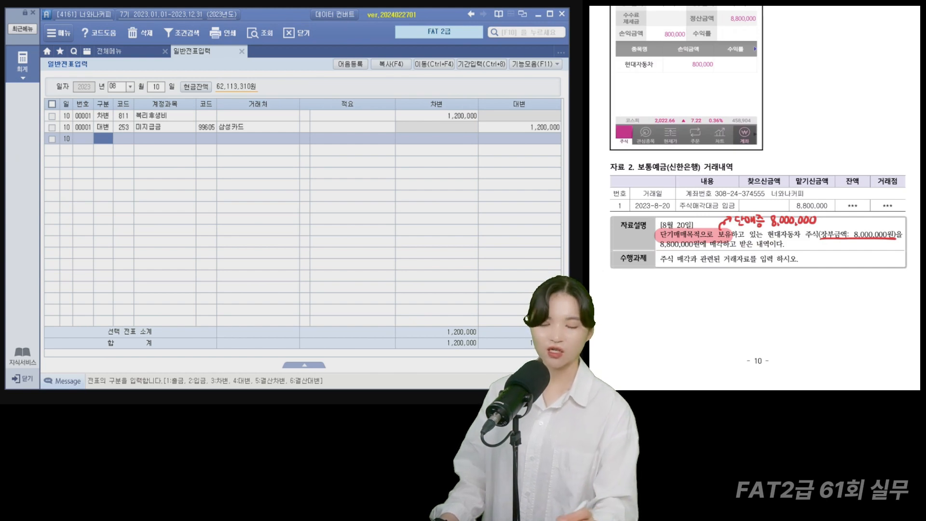
drag(722, 251, 721, 236)
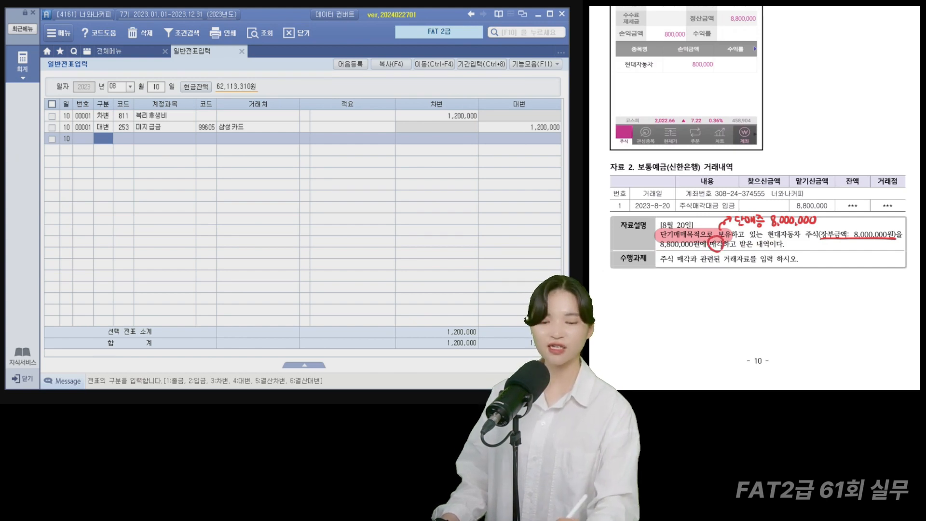
Handwrite the credit side of the entry below the 수행과제 box as 단매증 8,000,000 after a slash
mouse_move(767, 269)
mouse_down()
mouse_move(751, 301)
mouse_move(785, 278)
mouse_up()
drag(777, 278, 832, 277)
drag(835, 272, 852, 278)
drag(853, 271, 859, 278)
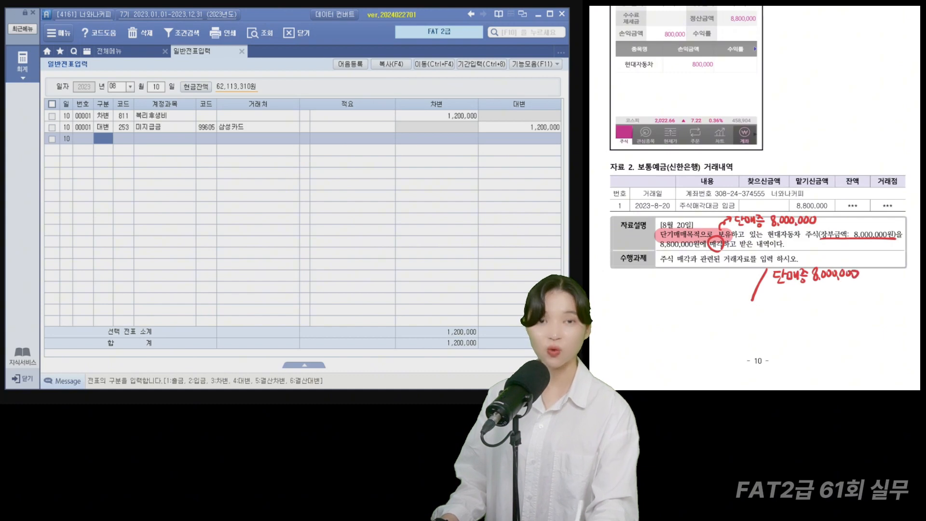
Underline the 8,800,000원 sale price, tick 자료 2, and handwrite 보예(신한) with that amount on the debit side
drag(657, 247, 693, 249)
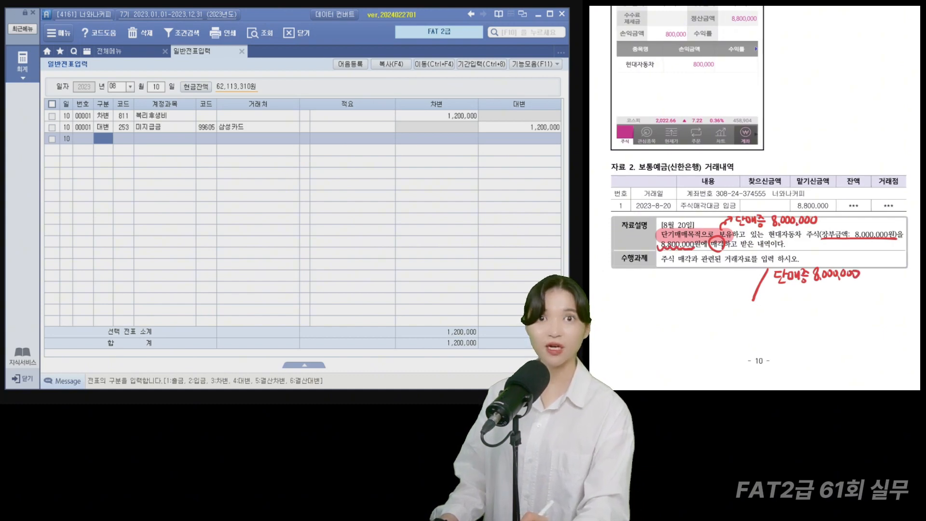
drag(628, 158, 647, 150)
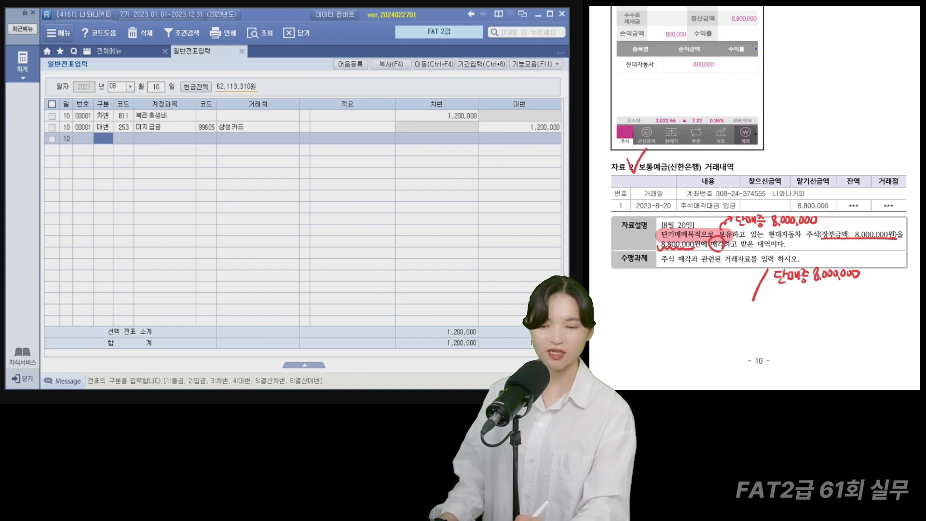
mouse_move(642, 273)
mouse_down()
mouse_move(665, 284)
mouse_move(702, 271)
mouse_move(704, 283)
mouse_move(725, 277)
mouse_up()
drag(730, 276, 742, 275)
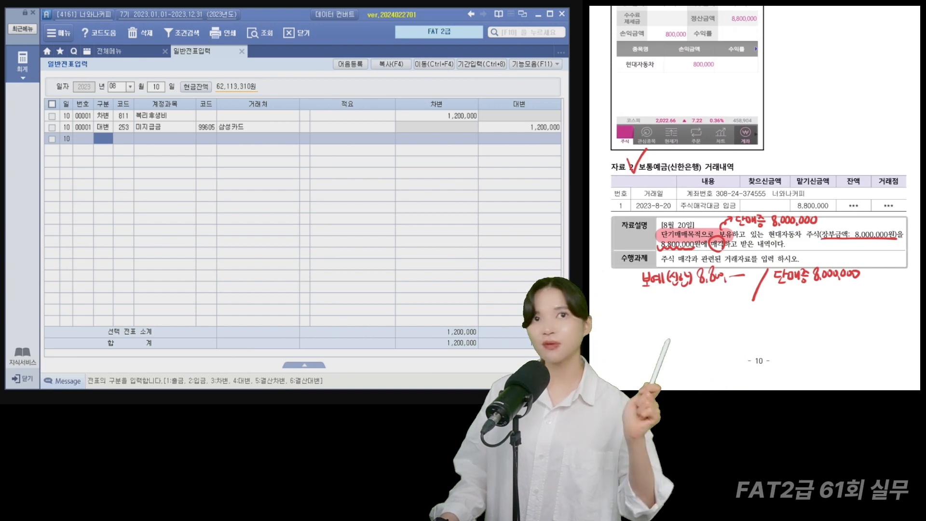
Handwrite 단매증처익 800,000 as the second line on the credit side of the entry
mouse_move(826, 292)
mouse_down()
mouse_move(827, 306)
mouse_move(857, 298)
mouse_up()
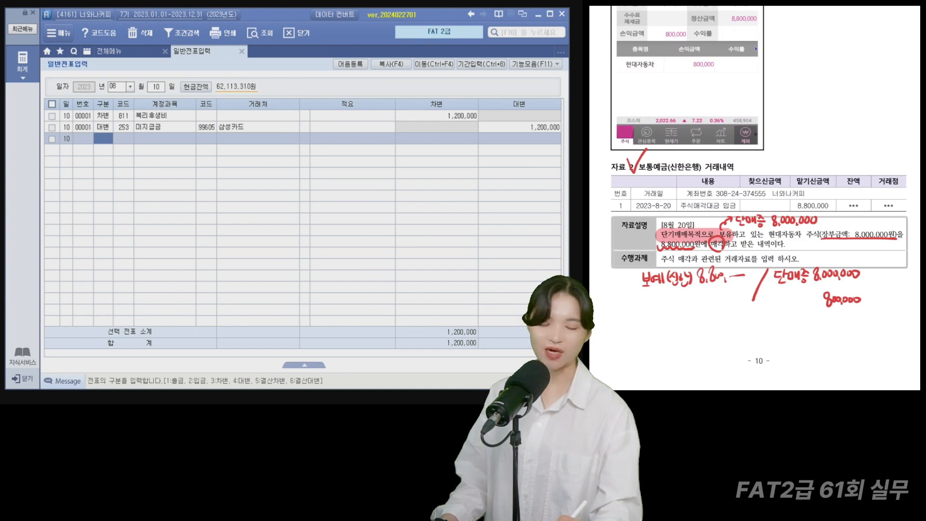
drag(763, 295, 771, 304)
mouse_move(772, 294)
mouse_down()
mouse_move(775, 310)
mouse_move(808, 310)
mouse_up()
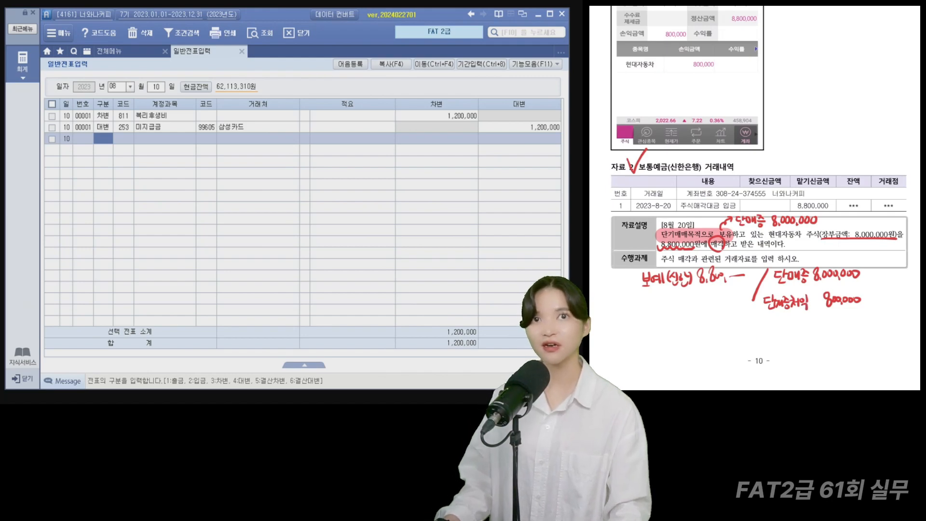
Set the voucher day to 20 and enter a debit (차변) line for 보통예금 (103), vendor 신한은행(보통), of 8,800,000
click(118, 87)
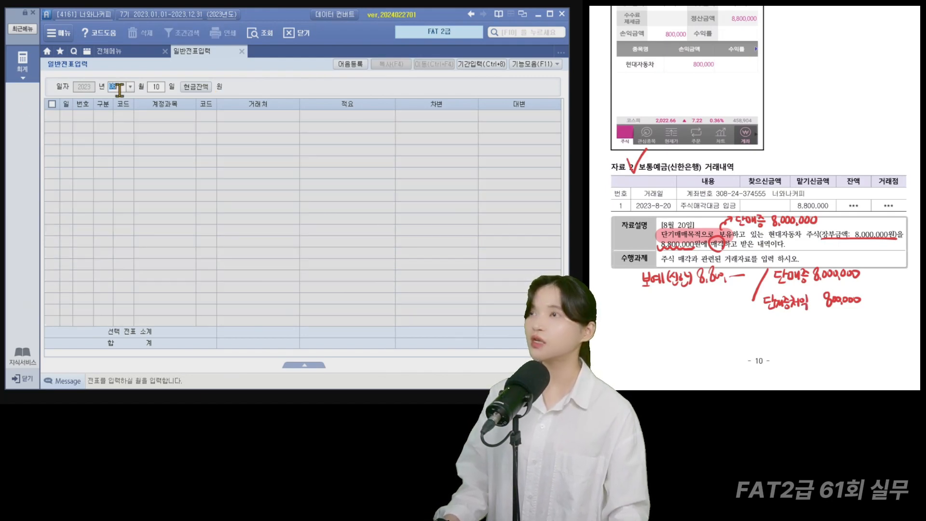
key(Return)
text(20)
key(Return)
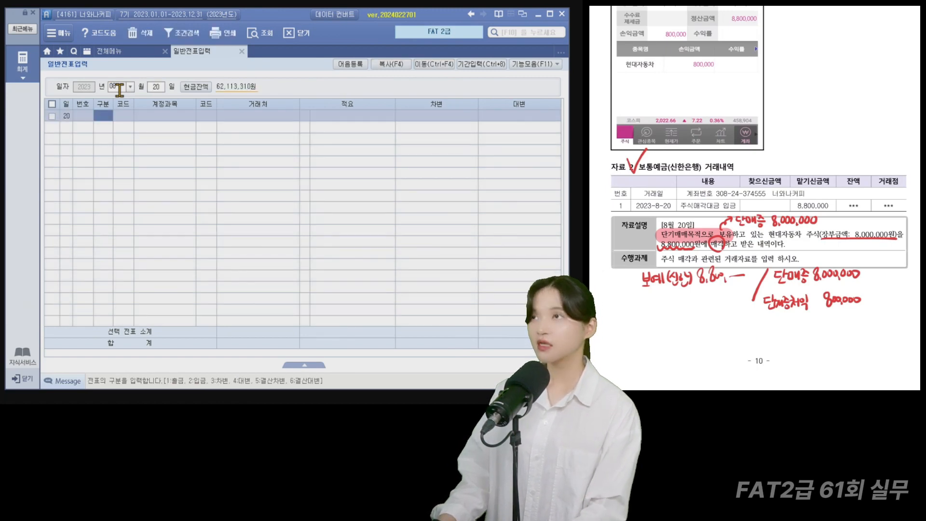
text(3)
key(Return)
text(보통)
key(Return)
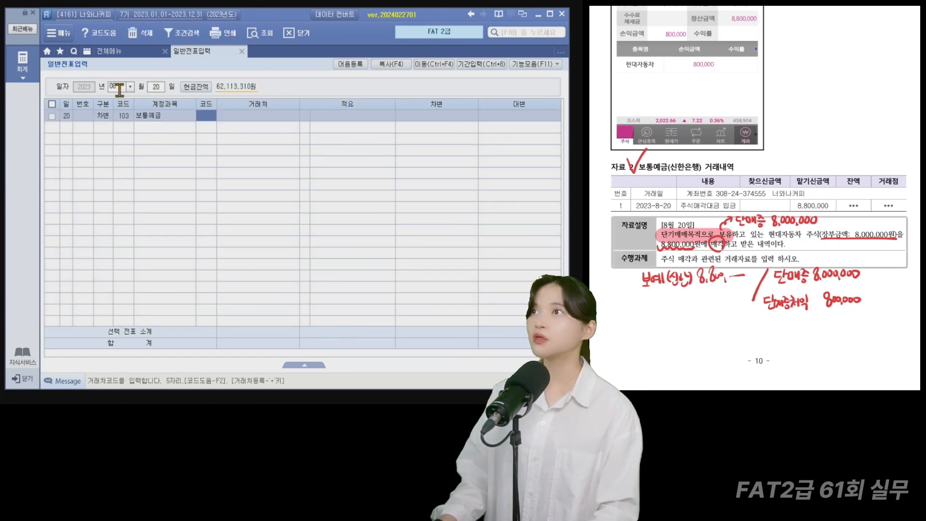
text(신한)
key(Return)
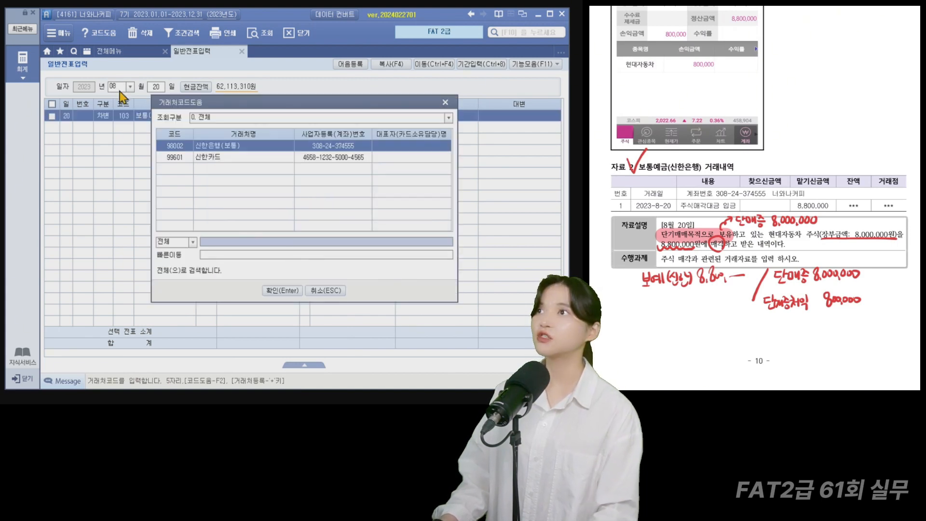
key(Return)
text(8800000)
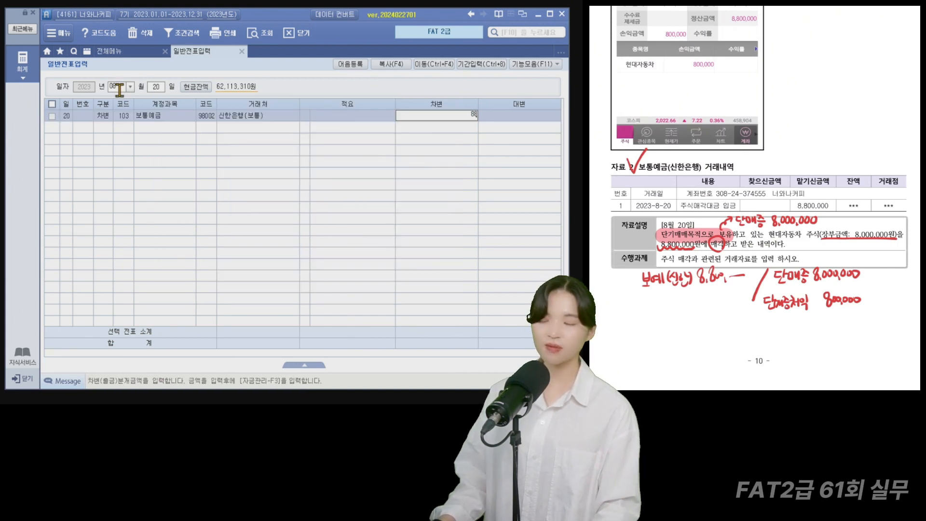
key(Return)
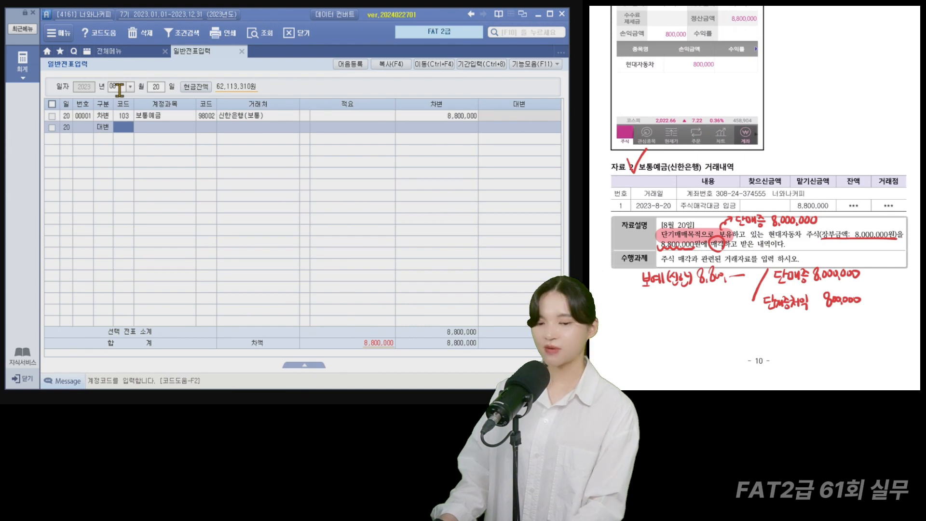
Add a credit (대변) line for 단기매매증권 (107) of 8,000,000 without a vendor to the August 20 voucher
text(107)
key(Return)
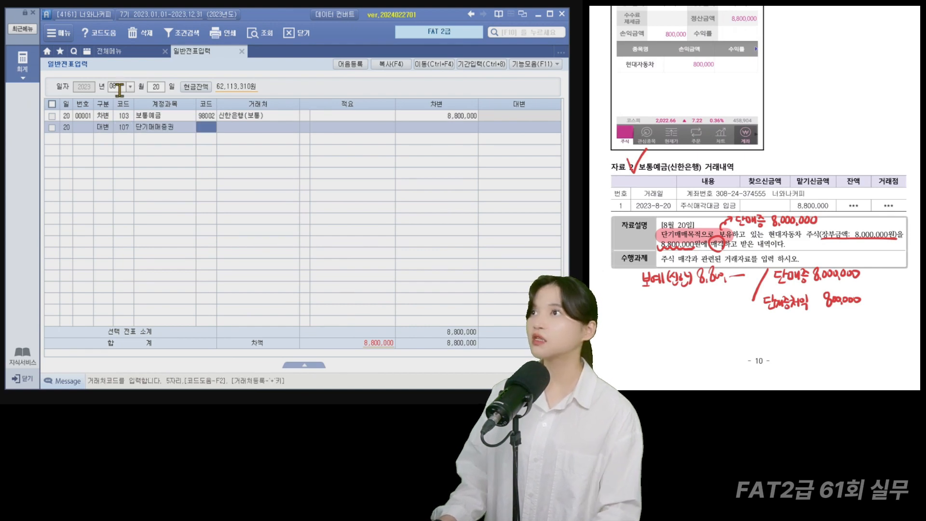
key(Return)
key(Return)
key(Return)
text(8000000)
key(Return)
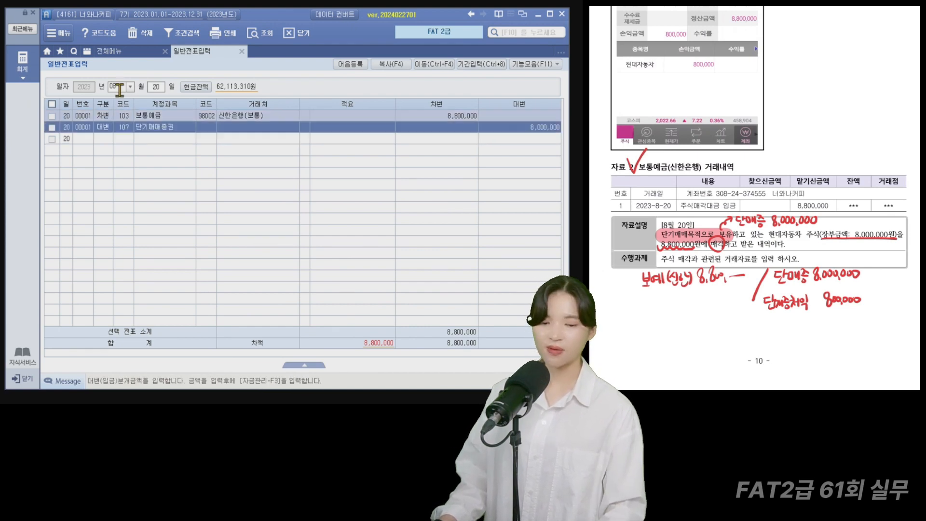
Complete the August 20 voucher with a credit (대변) line for 단기매매증권처분익 (906) of 800,000
text(단기)
key(Return)
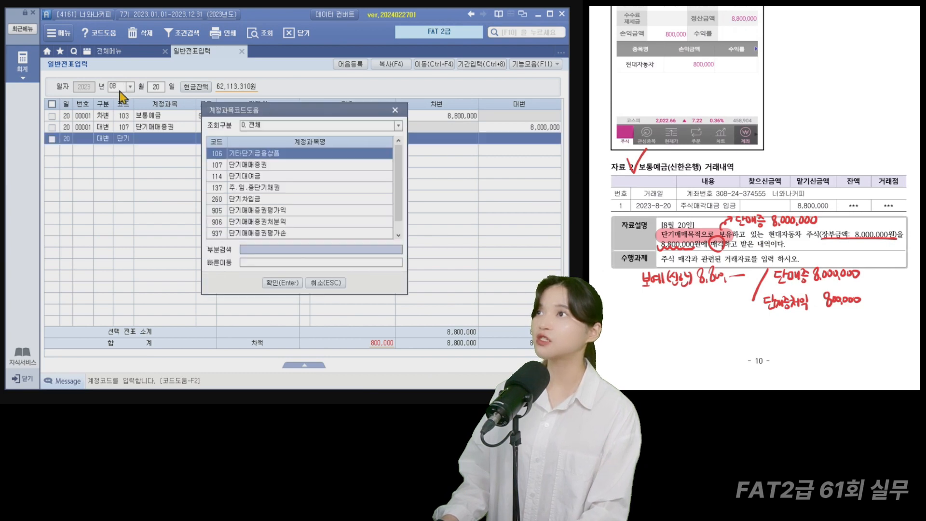
key(Down)
key(Down)
key(Down)
key(Down)
key(Down)
key(Down)
key(Return)
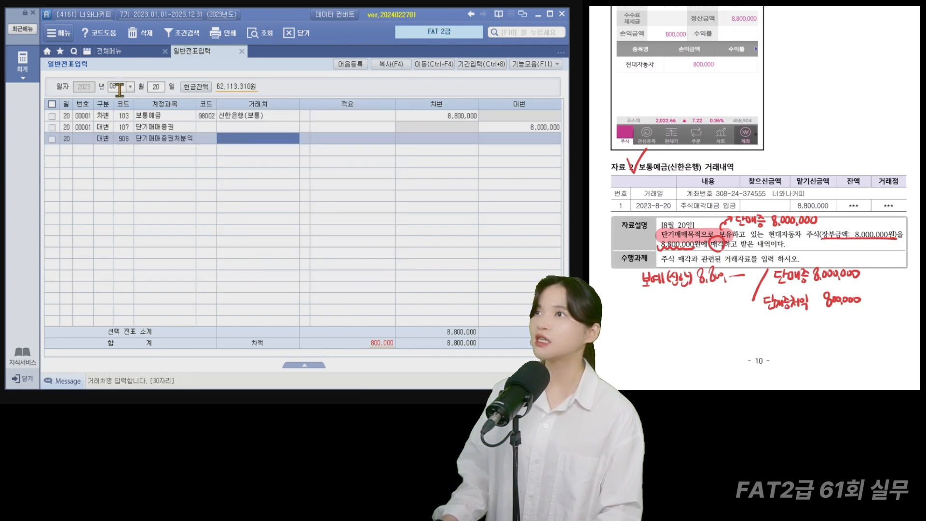
key(Return)
key(Return)
text(80)
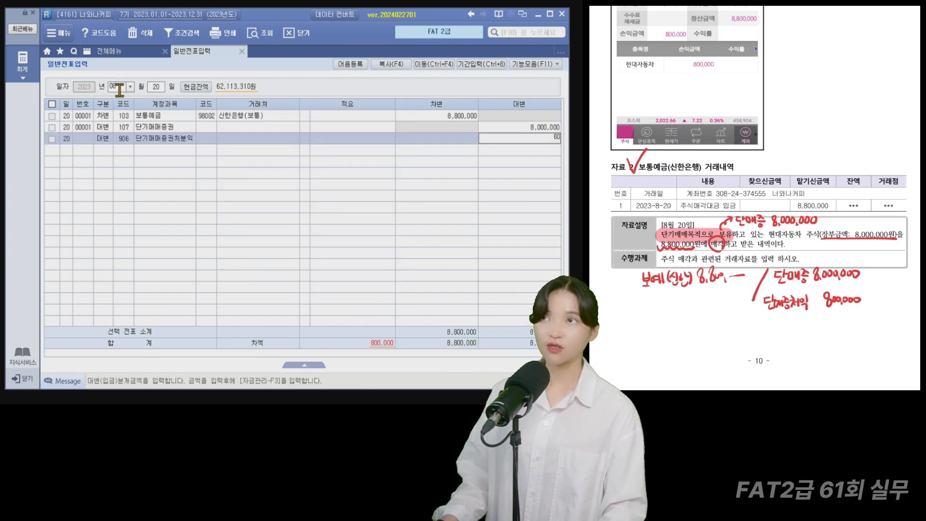
text(0,000)
key(Return)
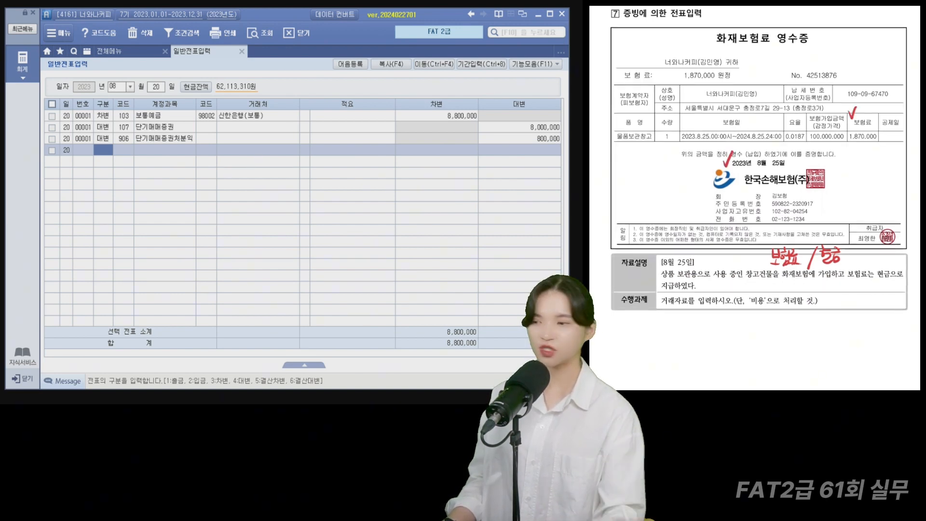
Set the voucher date to August 25 and enter a debit (차변) line for 보험료 (821) of 1,870,000
click(115, 84)
text(0825)
key(Return)
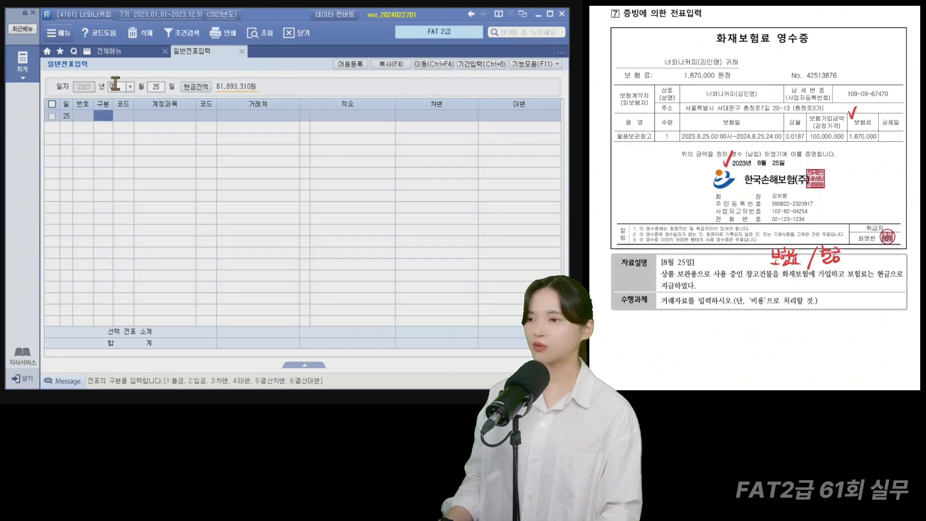
text(3)
key(F2)
text(보험)
key(Return)
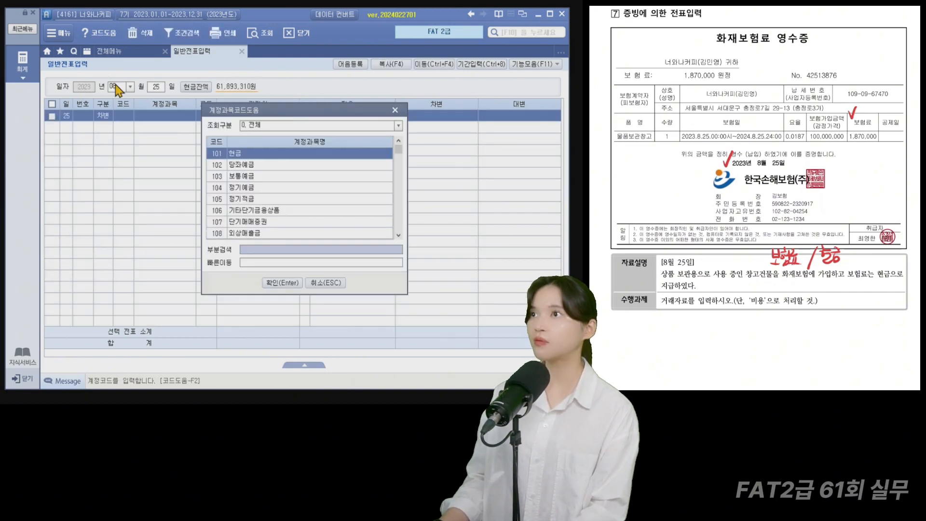
key(Down)
key(Down)
key(Down)
key(Down)
key(Down)
key(Down)
key(Down)
key(Down)
key(Down)
key(Down)
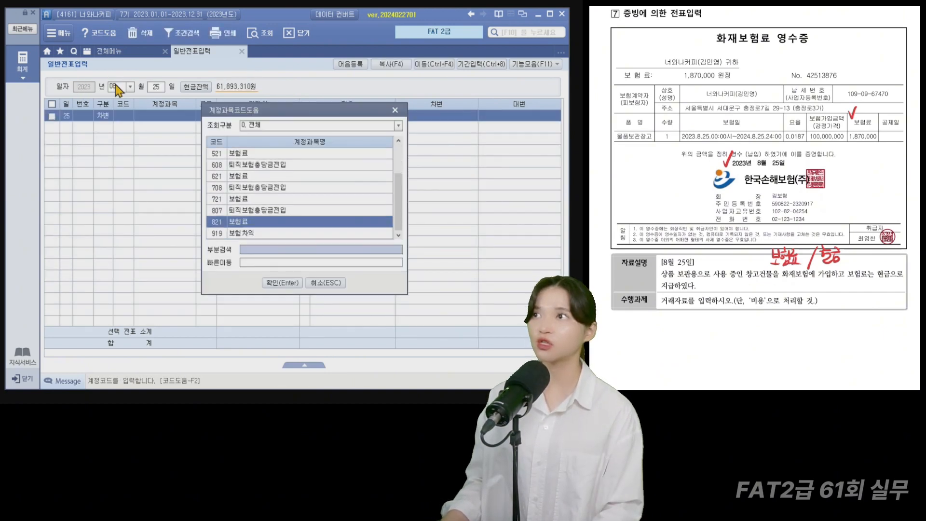
key(Return)
key(Return)
key(Return)
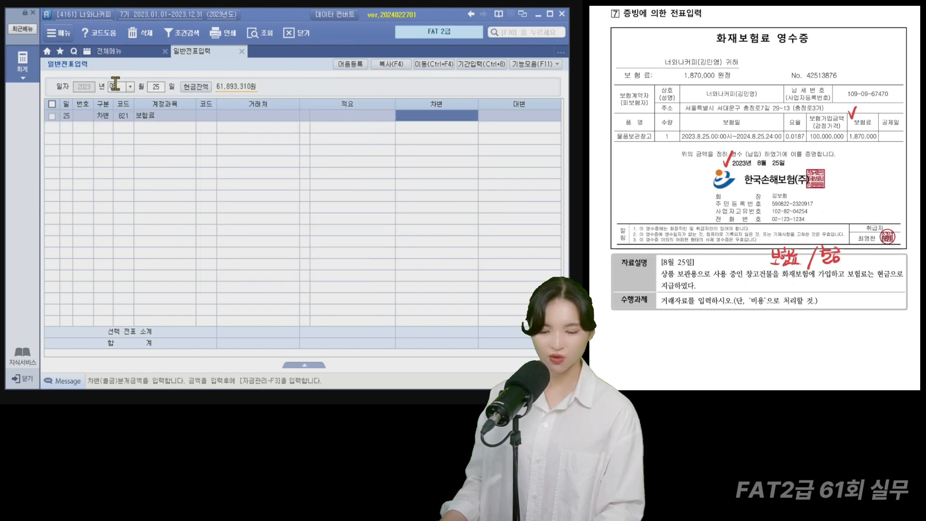
text(1870000)
key(Return)
Complete the August 25 voucher with a credit (대변) line for 현금 (101) of 1,870,000
text(4)
key(Return)
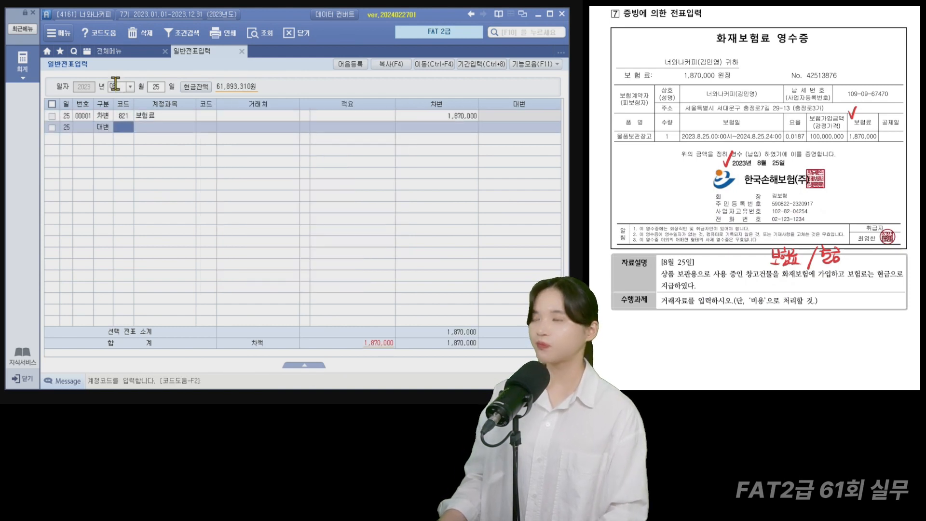
text(현금)
key(Return)
key(Return)
key(Return)
text(1870000)
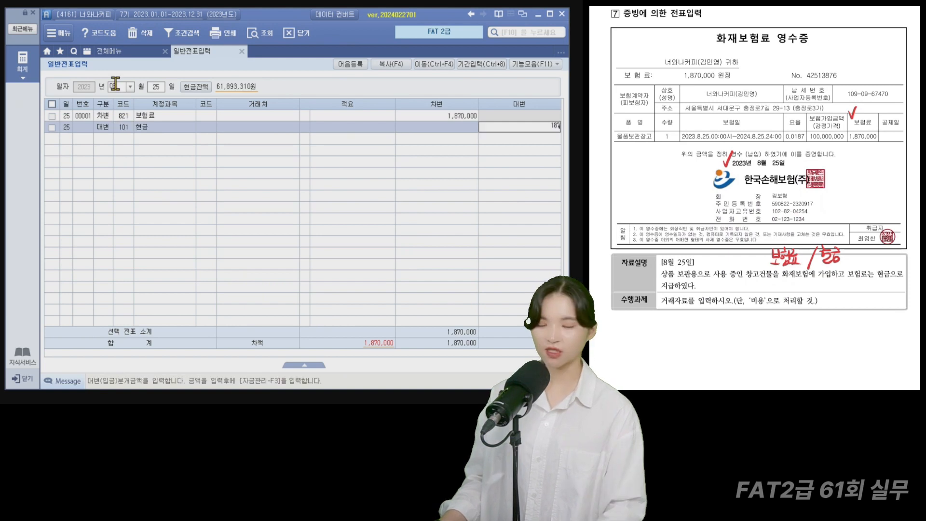
key(Return)
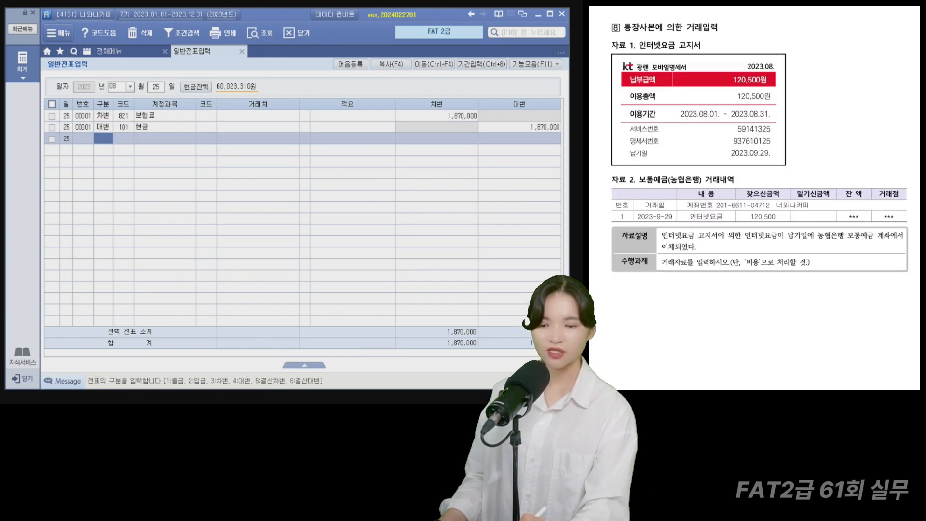
Examine the 인터넷요금 bill, the 농협은행 account transactions and the task description of exam problem 8
mouse_move(661, 238)
mouse_down()
mouse_move(903, 238)
mouse_move(692, 250)
mouse_up()
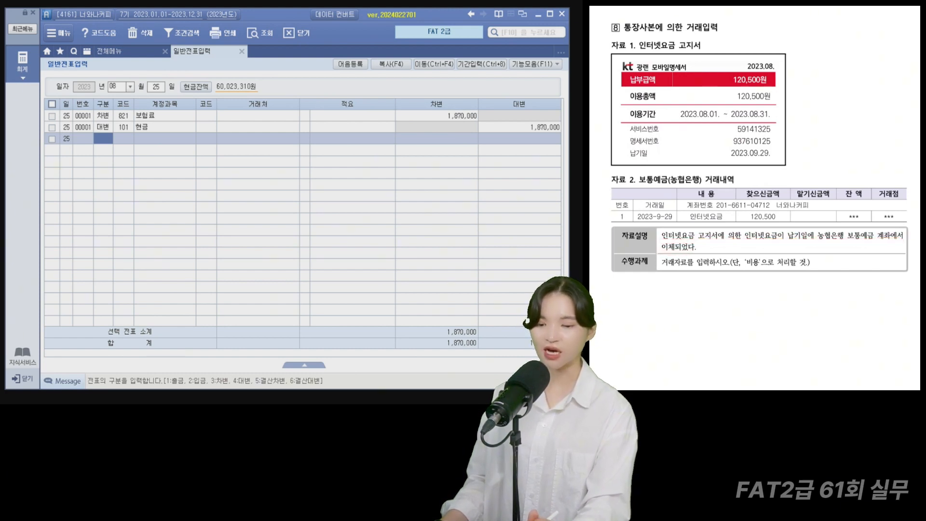
drag(744, 235, 777, 239)
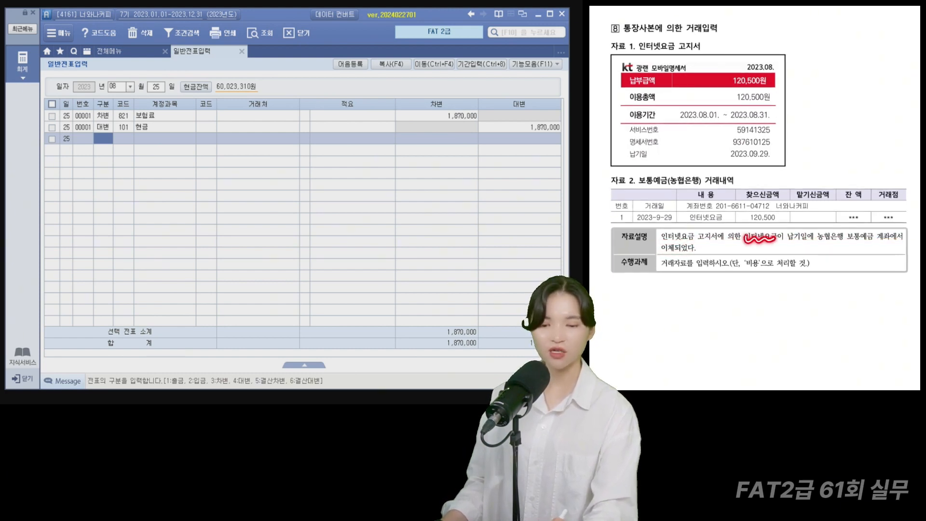
scroll(760, 193, up, 1)
scroll(759, 193, down, 1)
scroll(759, 193, down, 1)
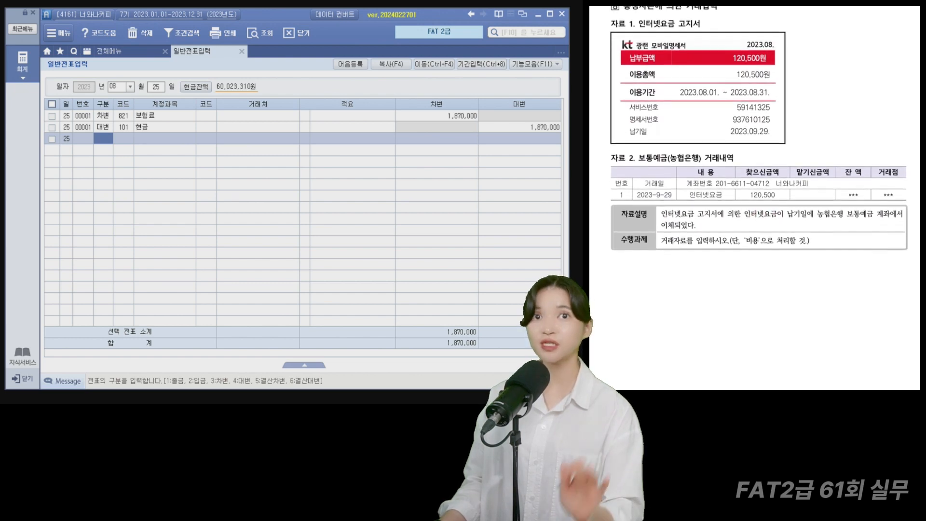
scroll(759, 193, down, 1)
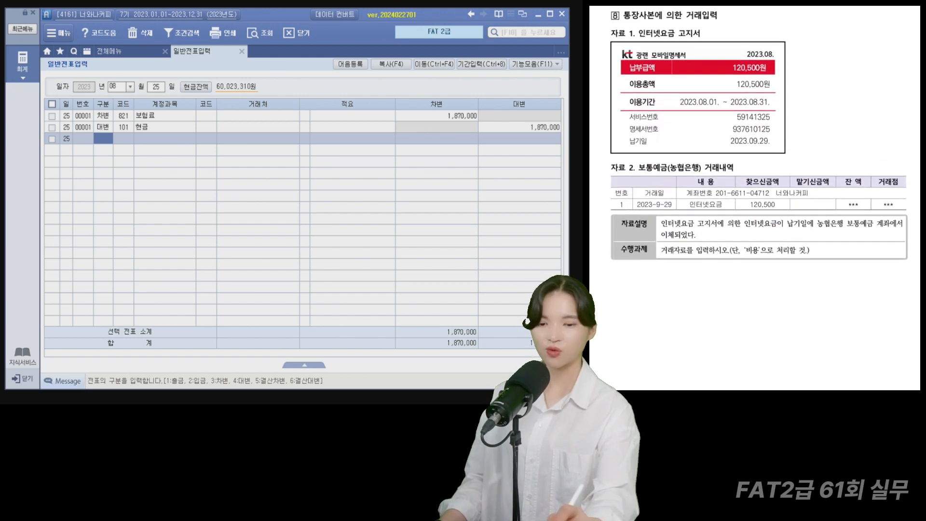
Handwrite the journal entry note 통신비 / 보예 beside the internet bill on the exam sheet
mouse_move(840, 64)
mouse_down()
mouse_move(829, 89)
mouse_move(852, 75)
mouse_up()
drag(846, 71, 849, 81)
drag(844, 82, 858, 71)
drag(860, 72, 864, 80)
drag(868, 66, 868, 80)
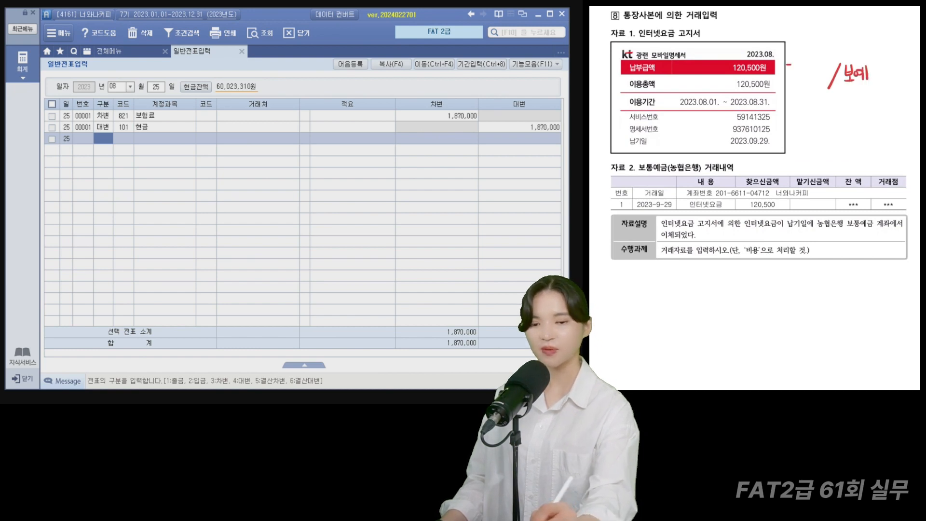
drag(787, 68, 792, 69)
drag(786, 73, 791, 75)
drag(797, 63, 803, 74)
drag(798, 74, 805, 79)
drag(807, 65, 815, 78)
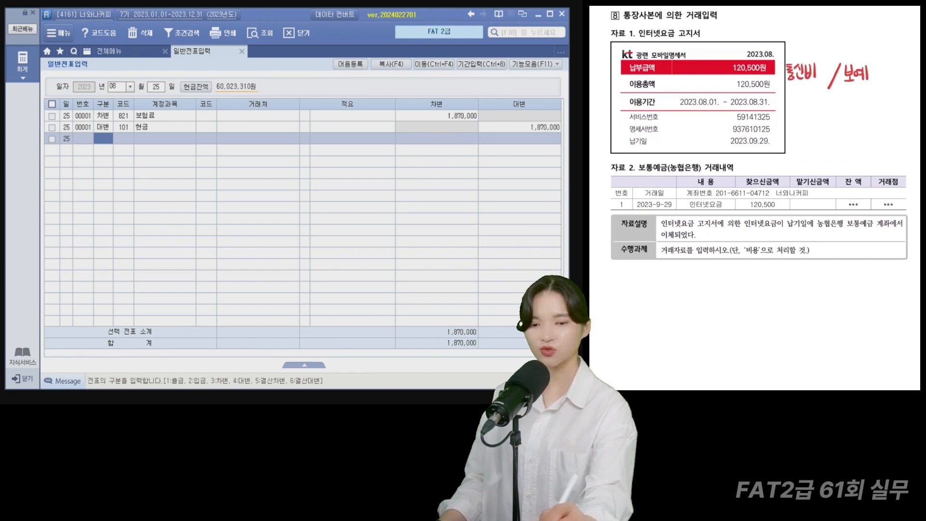
Tick the bill's 120,500원 amount and its 2023.09.29 due date, and circle 납기일 in the task description
drag(729, 77, 739, 69)
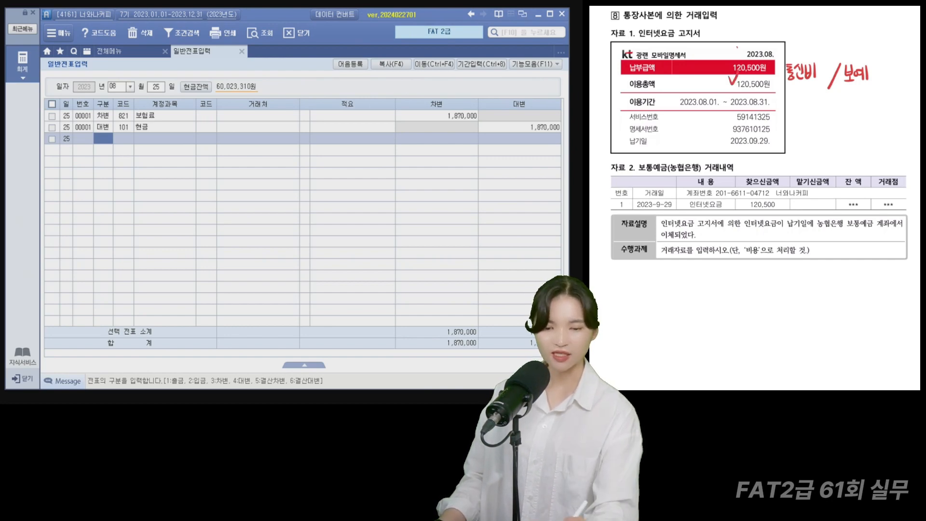
drag(787, 222, 807, 215)
scroll(755, 197, right, 1)
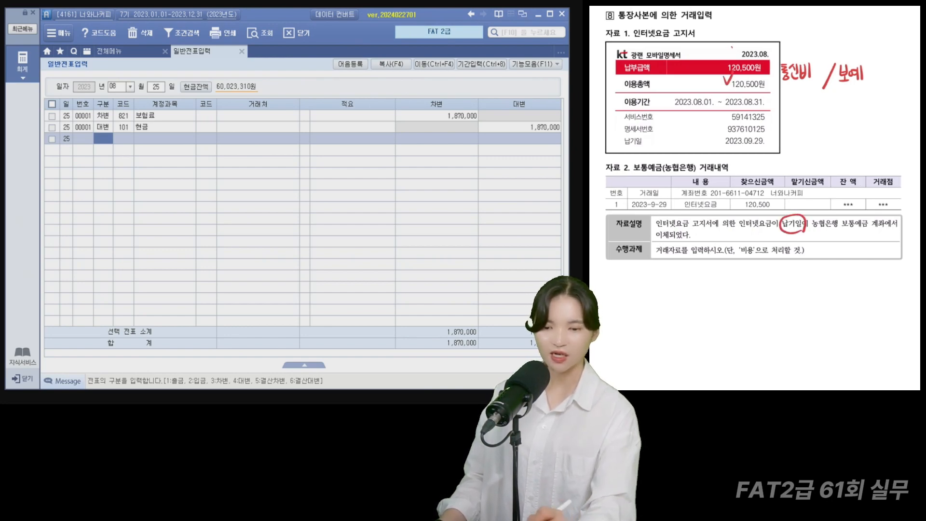
drag(710, 137, 721, 131)
scroll(755, 198, left, 1)
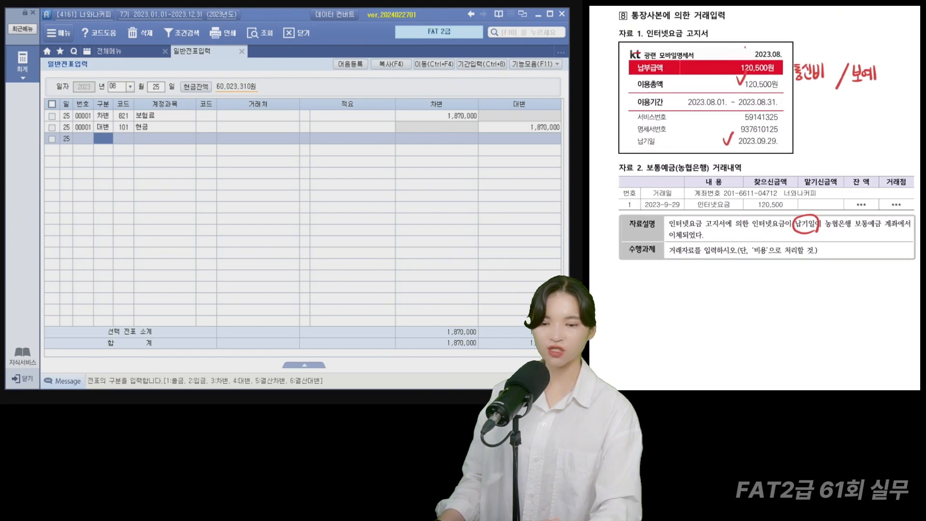
Set the voucher date to September 29 and enter a debit (차변) line for 통신비 (814) of 120,500
click(116, 88)
text(09)
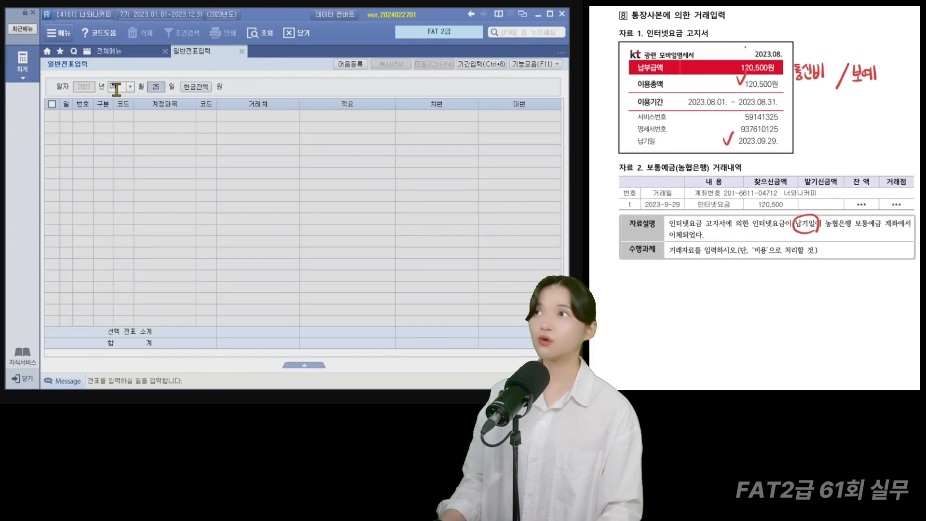
text(293통)
key(Return)
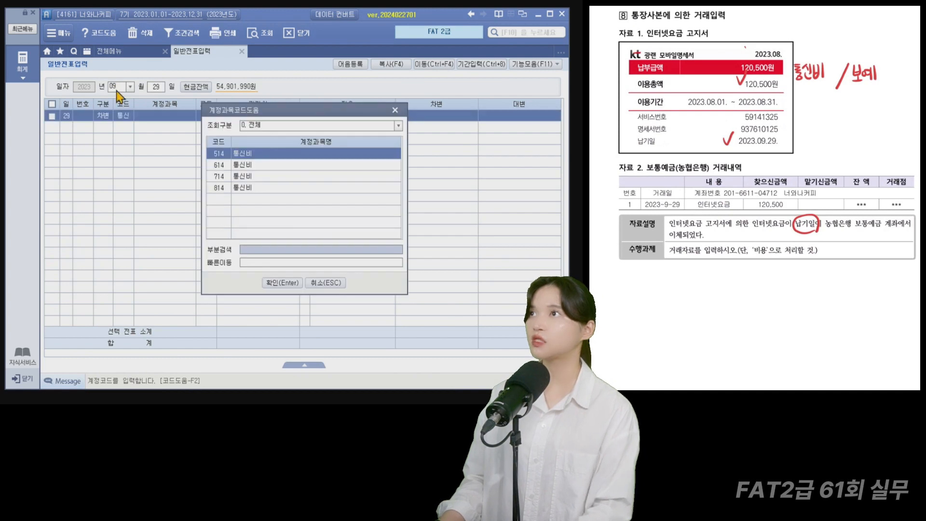
key(Down)
key(Down)
key(Return)
key(Return)
key(Return)
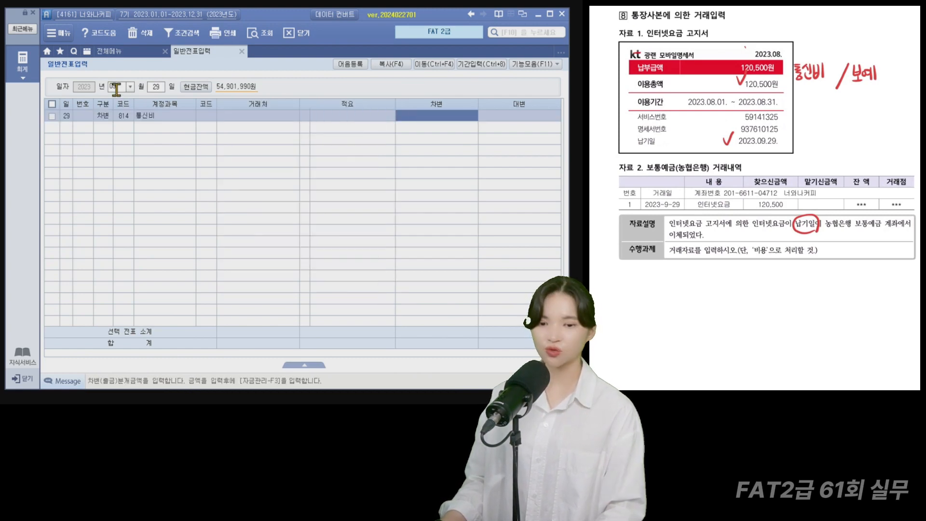
text(120,50)
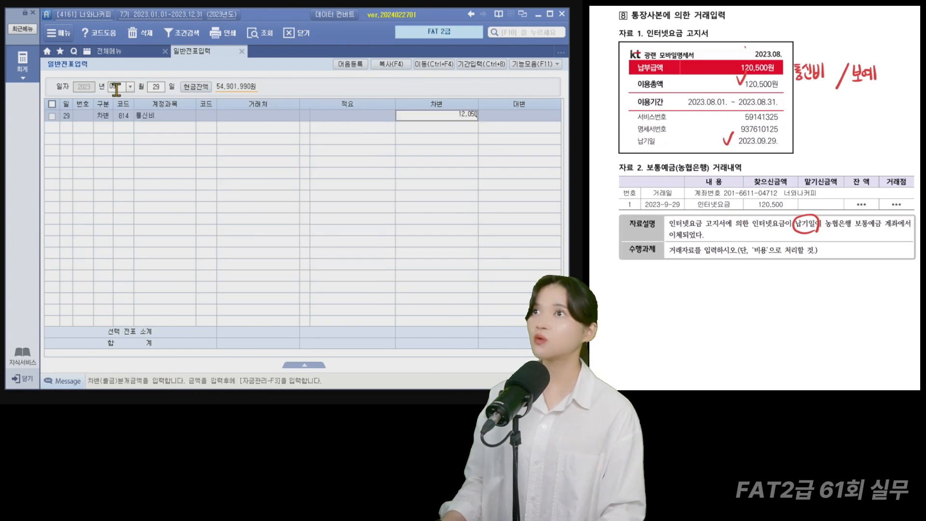
text(0)
key(Return)
Complete the September 29 voucher with a credit (대변) line for 보통예금 (103), vendor 농협은행(보통) (98004), of 120,500
text(103)
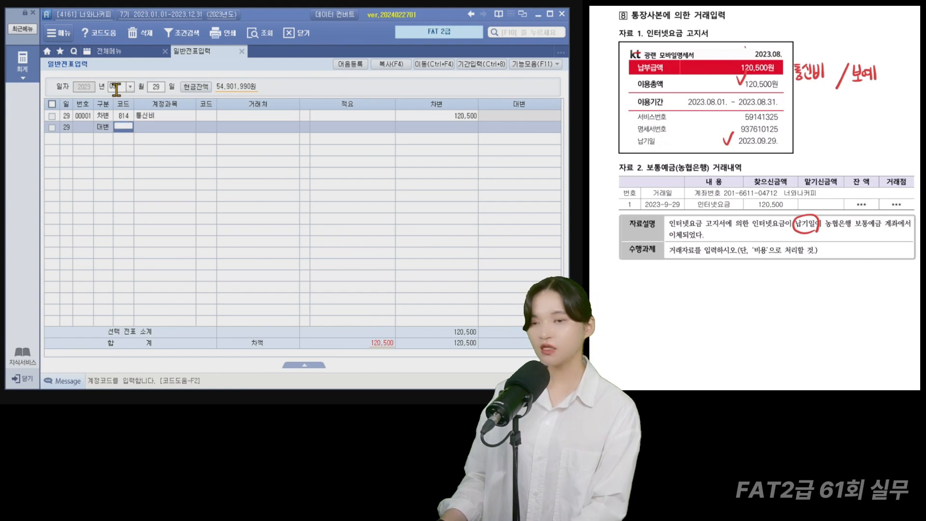
key(Return)
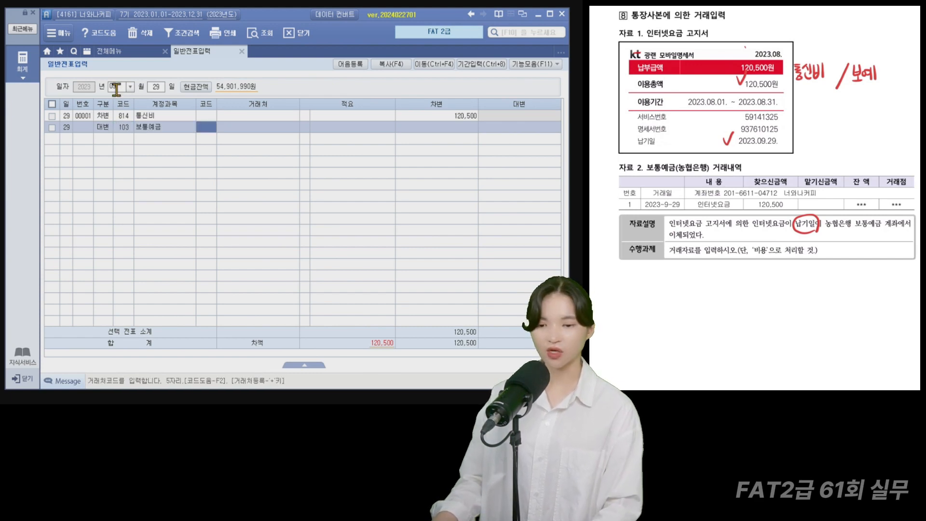
key(F2)
text(농협)
key(Return)
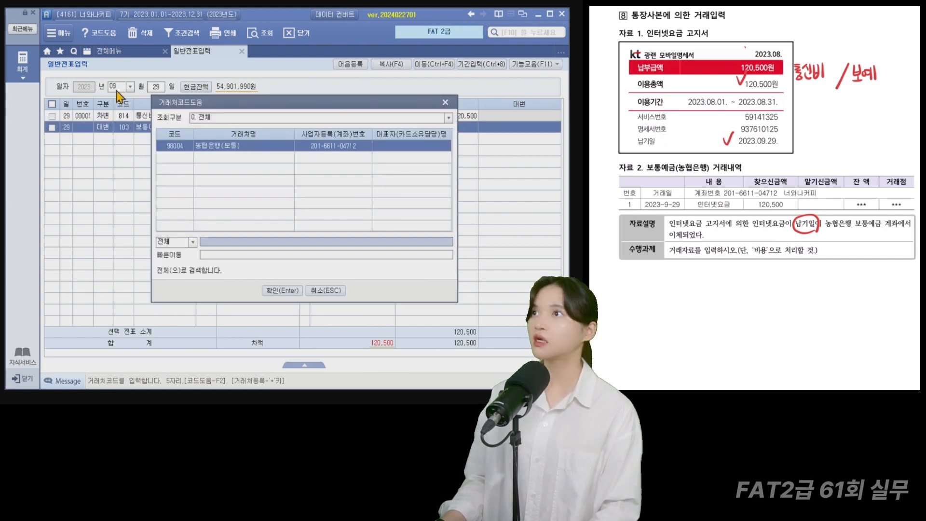
key(Return)
key(Return)
text(120500)
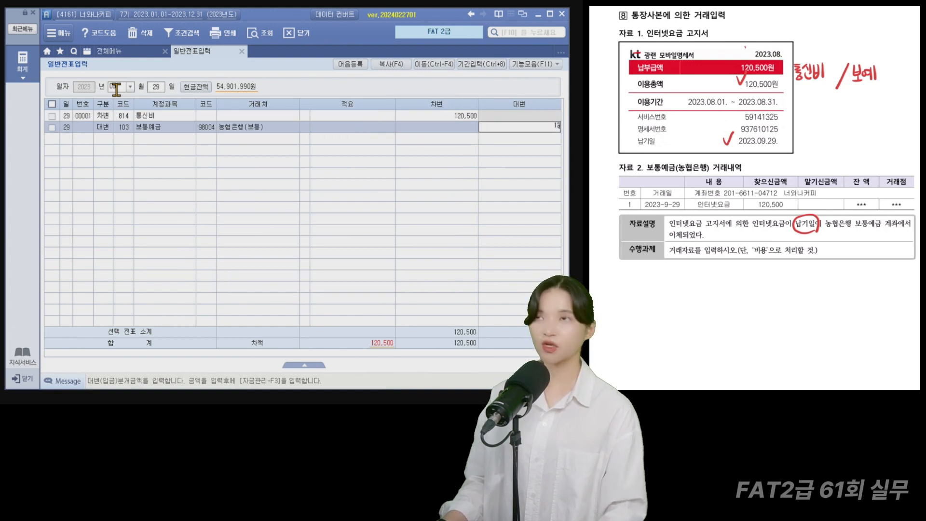
key(Return)
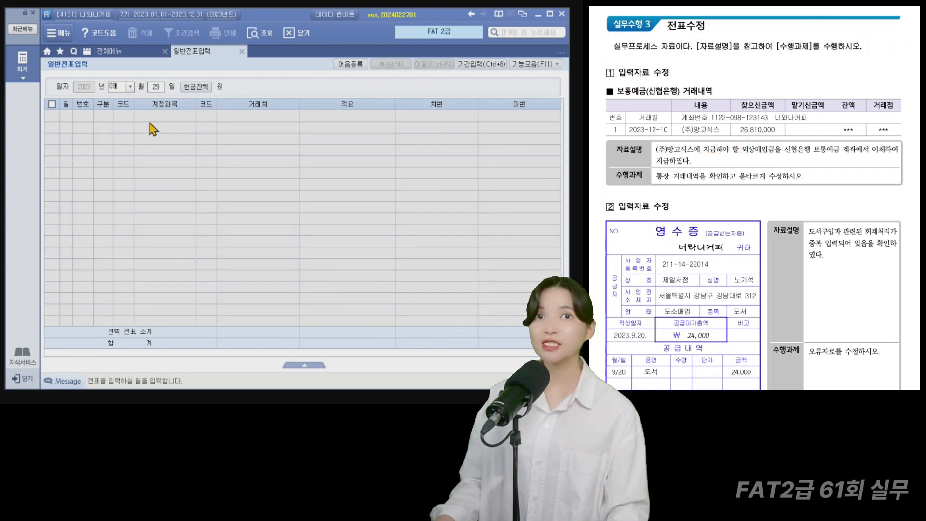
Load the December 10 voucher and check its account codes and the vendor of the 외상매입금 line
text(12)
key(Return)
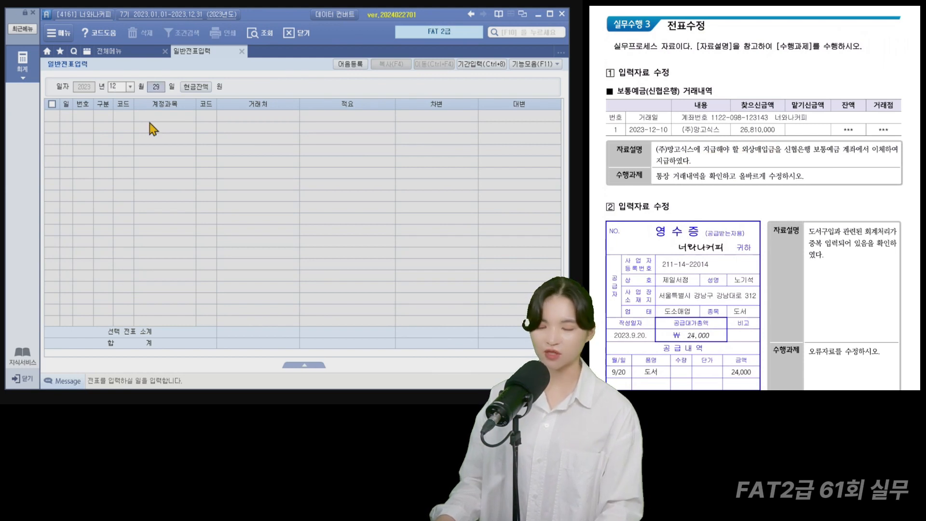
text(10)
key(Return)
click(123, 127)
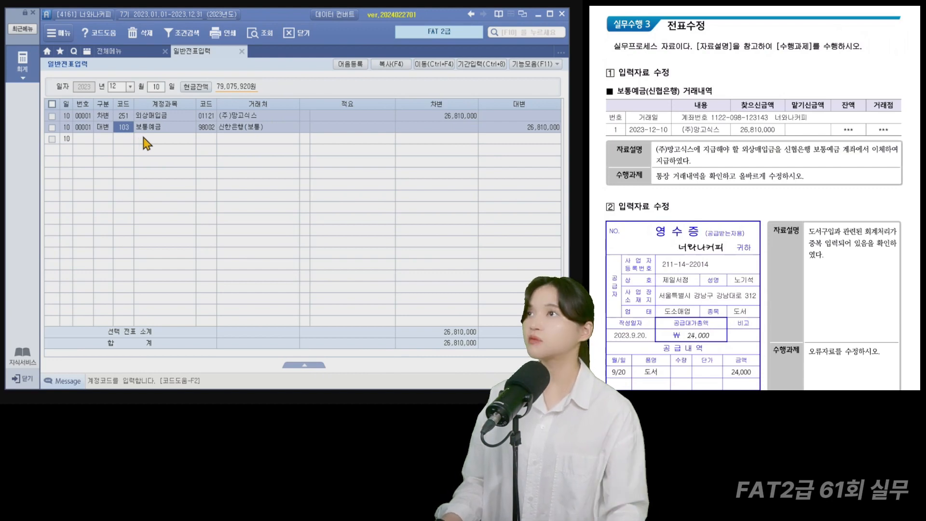
click(206, 116)
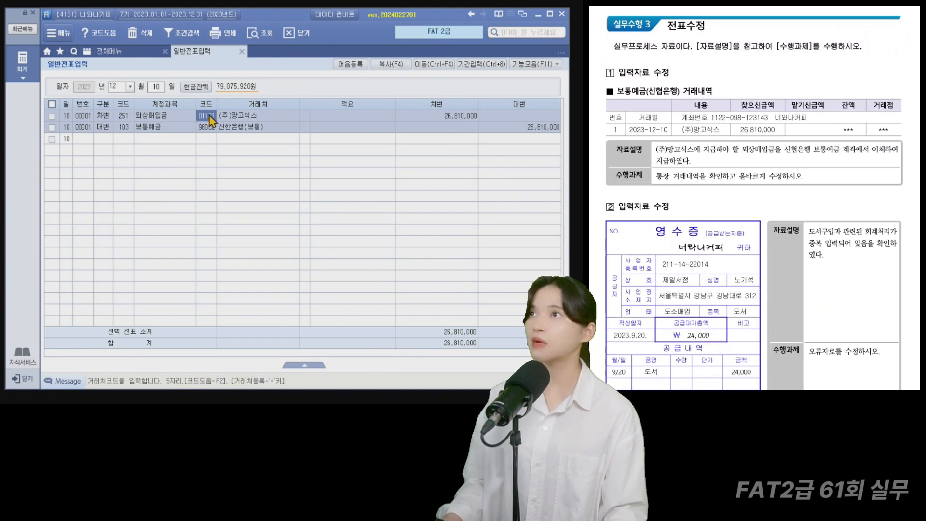
Change the vendor of the December 10 보통예금 credit line to 신협은행(보통) (98000) and check the amounts
click(202, 128)
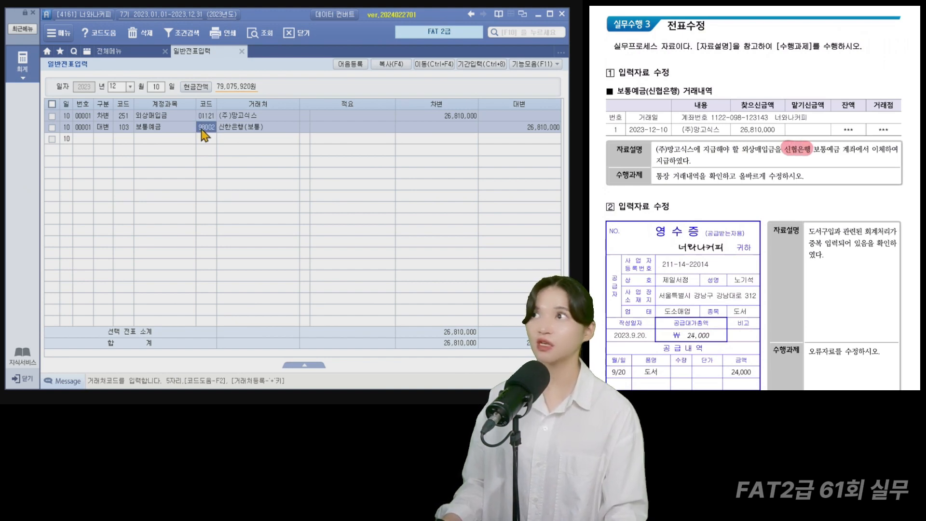
key(F2)
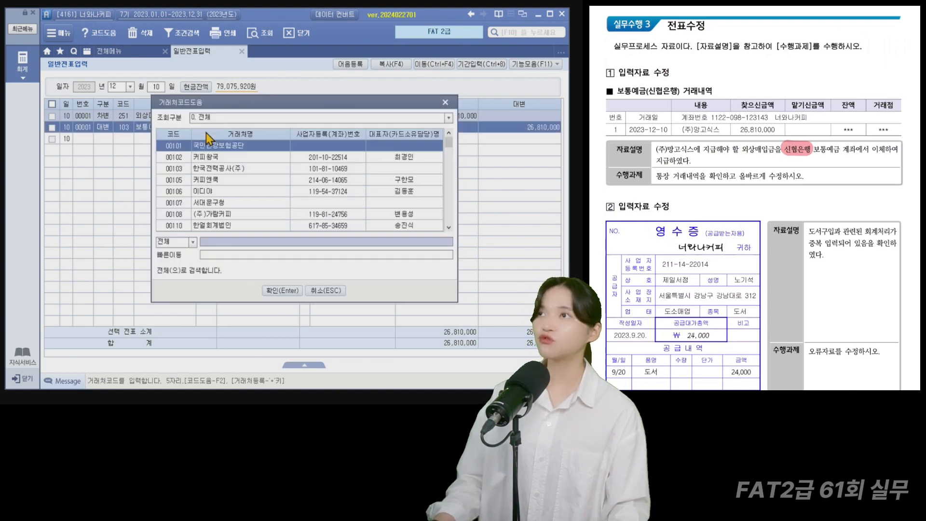
text(신협)
key(Return)
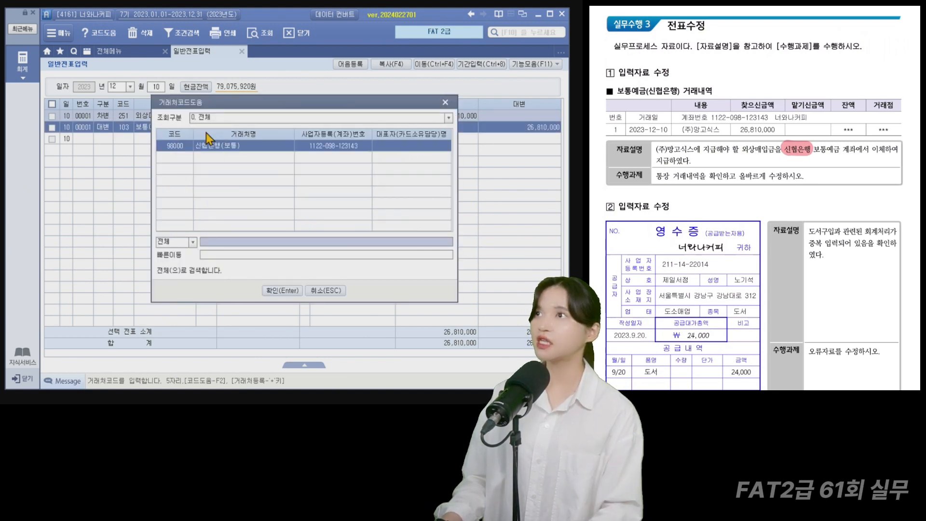
key(Return)
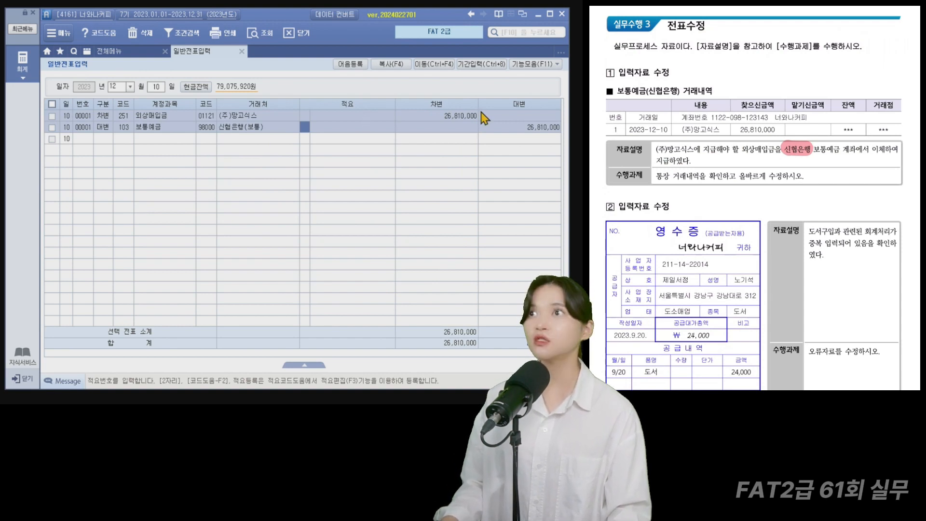
click(467, 117)
click(532, 132)
click(240, 128)
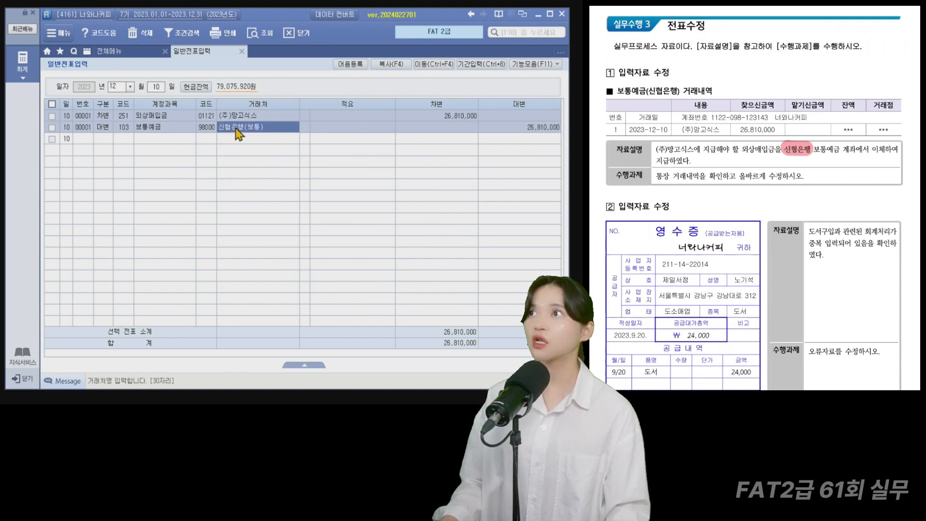
Review correction task 2 on the exam sheet, underlining the duplicate-entry explanation and marking the receipt's 작성일자
drag(612, 54, 664, 50)
drag(814, 68, 901, 67)
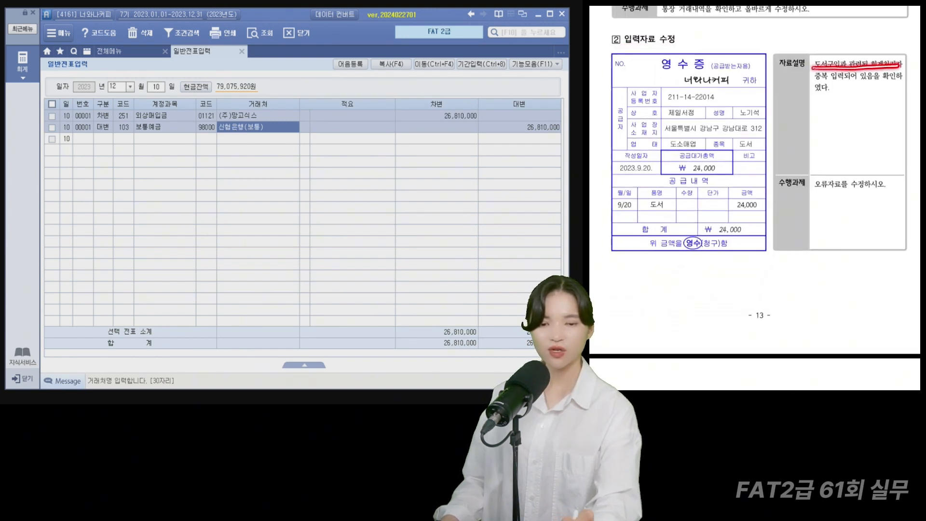
mouse_move(814, 81)
mouse_down()
mouse_move(844, 69)
mouse_move(898, 81)
mouse_up()
drag(812, 91, 832, 92)
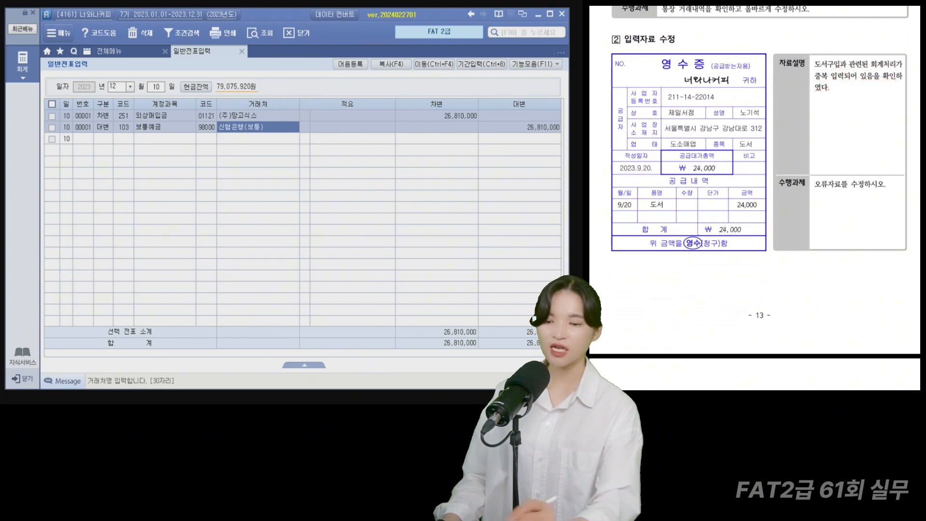
drag(606, 162, 625, 154)
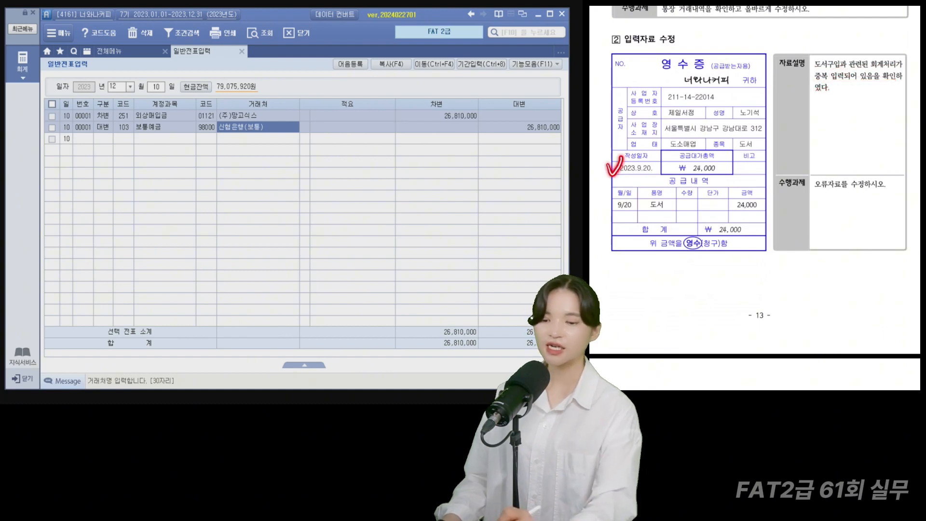
Load the September 20 vouchers and delete the duplicate 도서인쇄비 (826) entry, voucher 00002
click(112, 86)
text(0920)
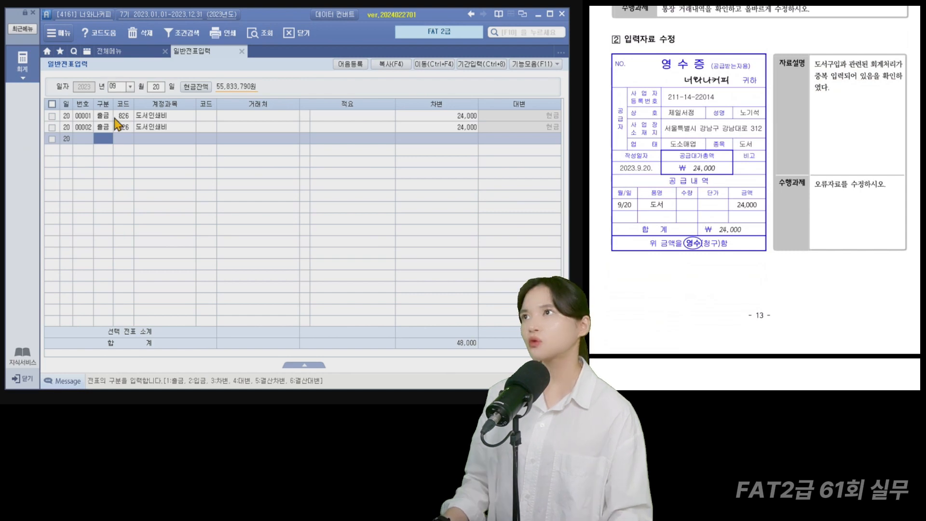
click(118, 126)
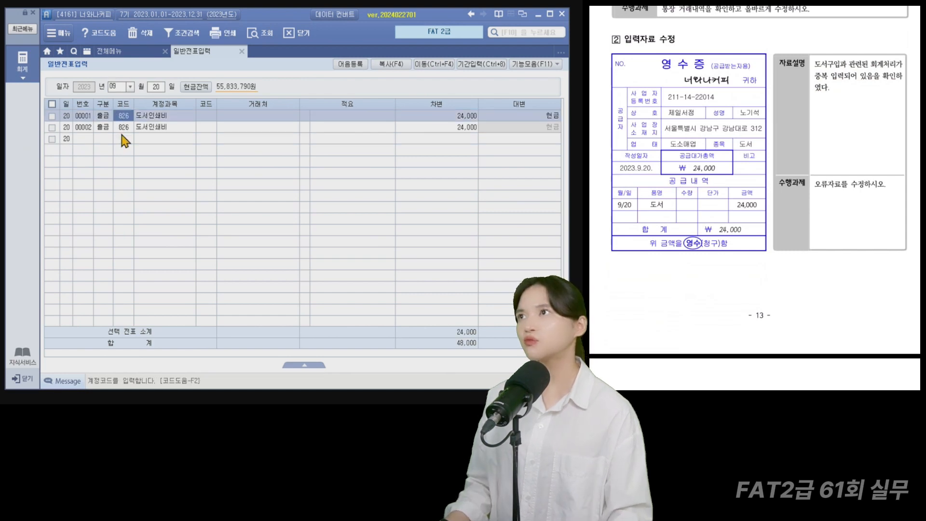
click(52, 128)
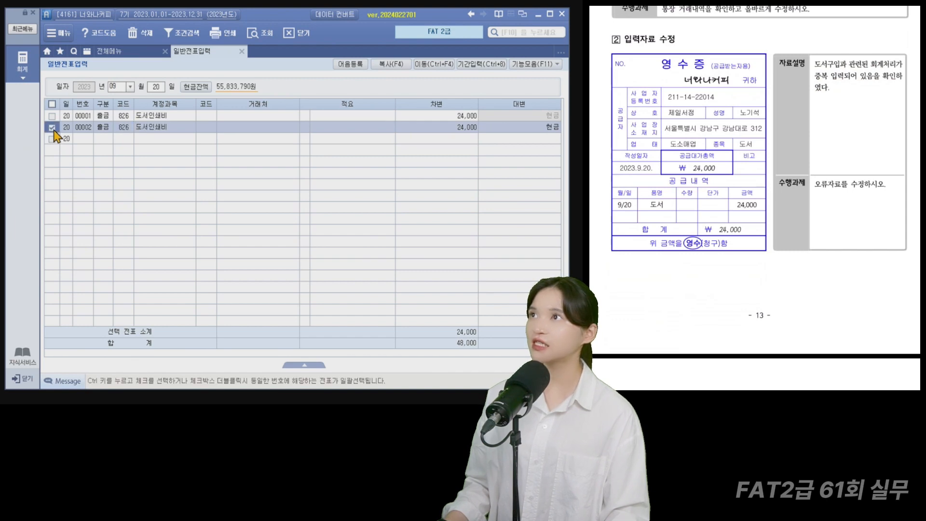
click(141, 33)
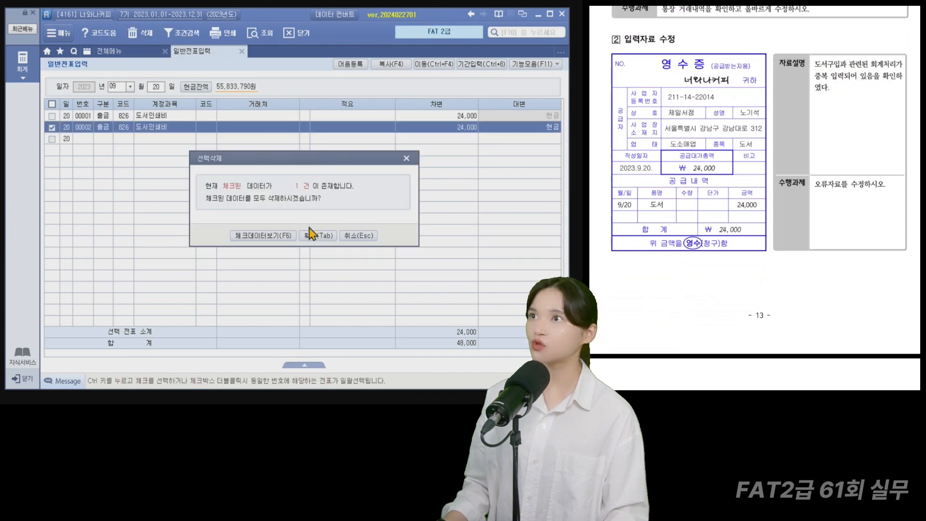
click(313, 234)
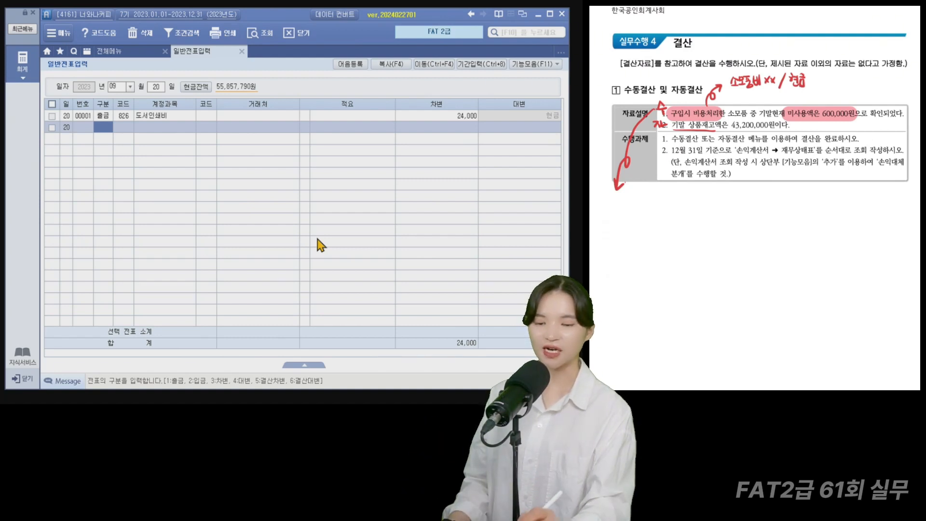
Write the credit side of the supplies adjustment, / 소모품비 600,—, below the closing task on the exam sheet and underline the 600,000원 figure
drag(700, 194, 689, 217)
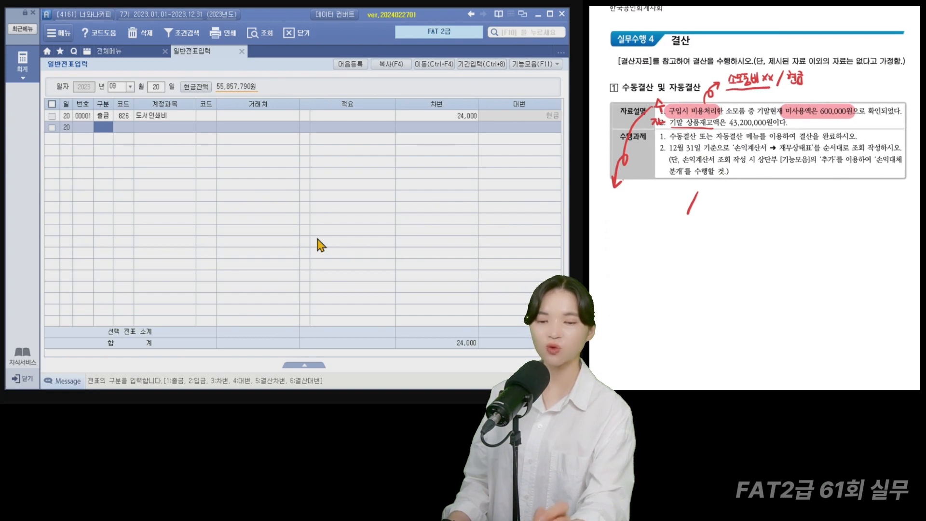
drag(711, 194, 705, 203)
drag(710, 198, 715, 202)
drag(710, 202, 711, 207)
drag(704, 208, 724, 200)
mouse_move(721, 201)
mouse_down()
mouse_move(735, 192)
mouse_move(729, 200)
mouse_up()
drag(726, 201, 734, 204)
drag(729, 207, 738, 205)
drag(741, 195, 749, 206)
drag(820, 116, 853, 117)
drag(765, 191, 763, 202)
drag(772, 198, 777, 199)
drag(785, 200, 796, 198)
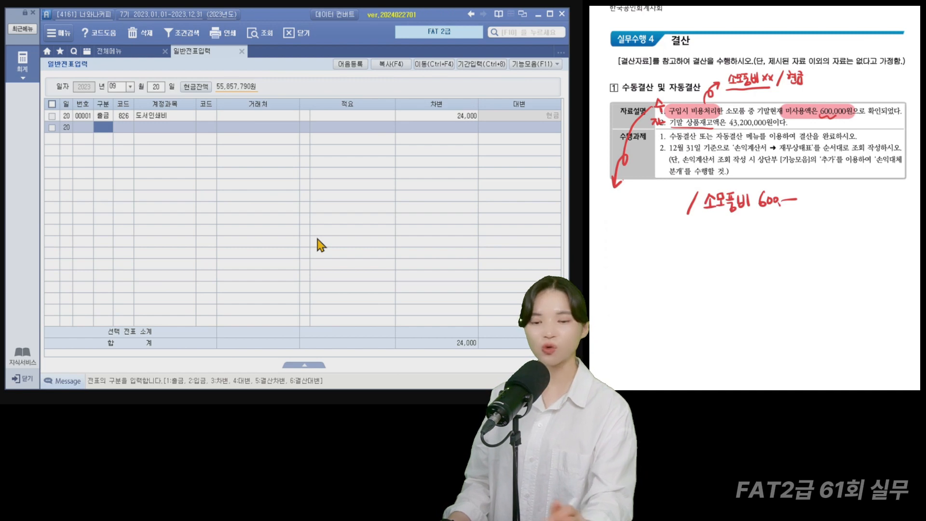
Write the debit side, 소모품 600,—, in front of the slash to complete the handwritten adjusting entry
drag(623, 193, 618, 203)
drag(623, 196, 624, 207)
drag(619, 208, 636, 201)
drag(633, 202, 638, 206)
mouse_move(636, 192)
mouse_down()
mouse_move(645, 191)
mouse_move(647, 212)
mouse_move(656, 200)
mouse_up()
drag(659, 197, 661, 204)
drag(666, 198, 667, 198)
drag(671, 203, 669, 207)
drag(672, 200, 682, 199)
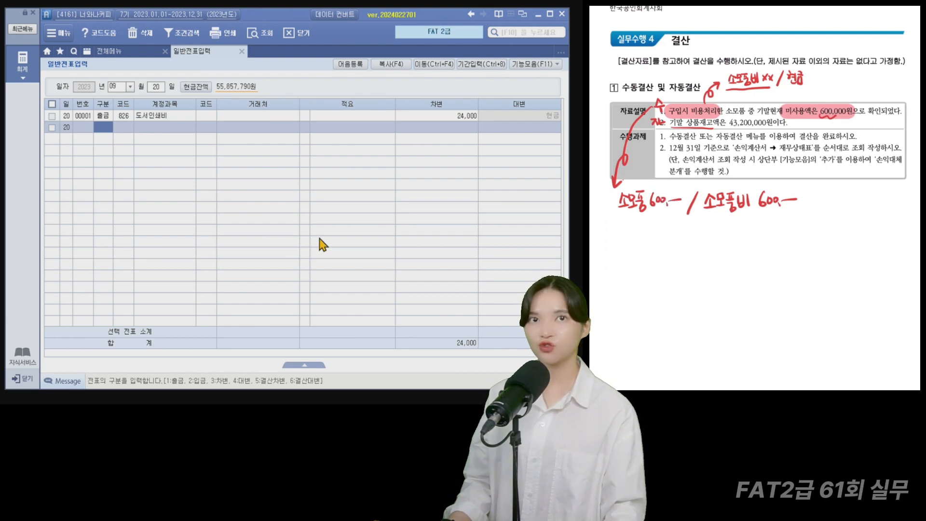
Load the December 31 vouchers and enter a debit line for 소모품 (172) of 600,000
click(105, 87)
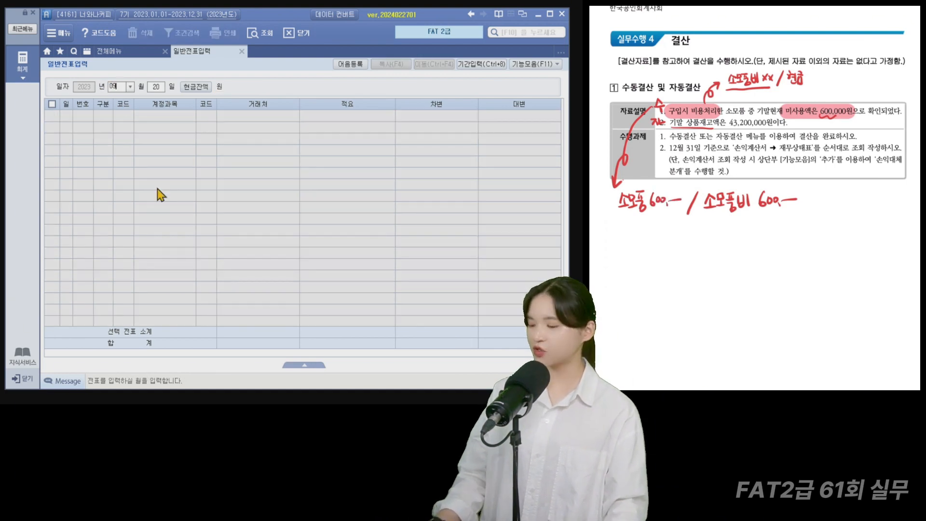
text(12313)
key(Return)
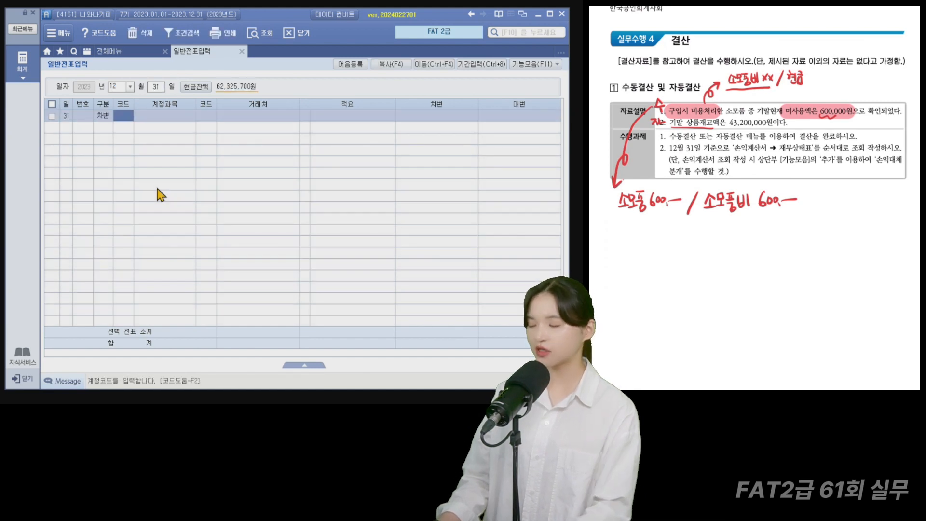
text(소모)
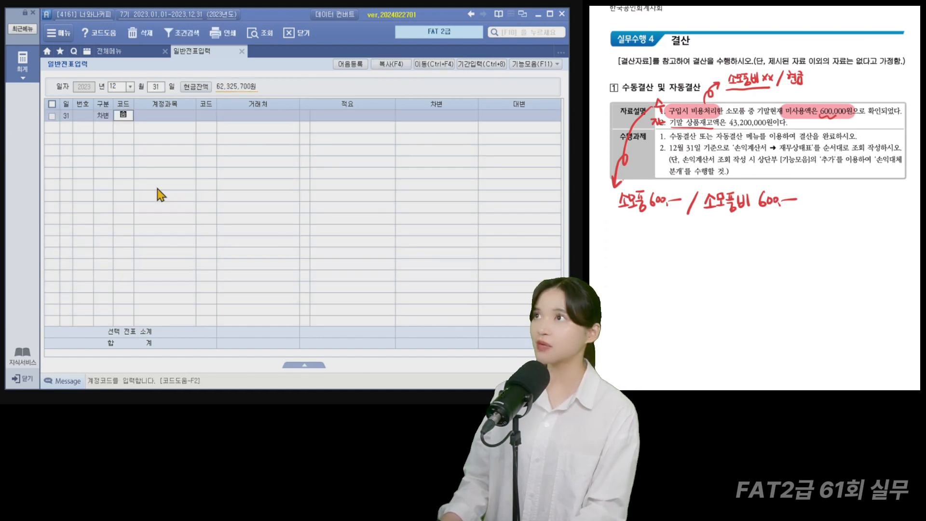
key(Return)
key(Up)
key(Return)
key(Return)
key(Return)
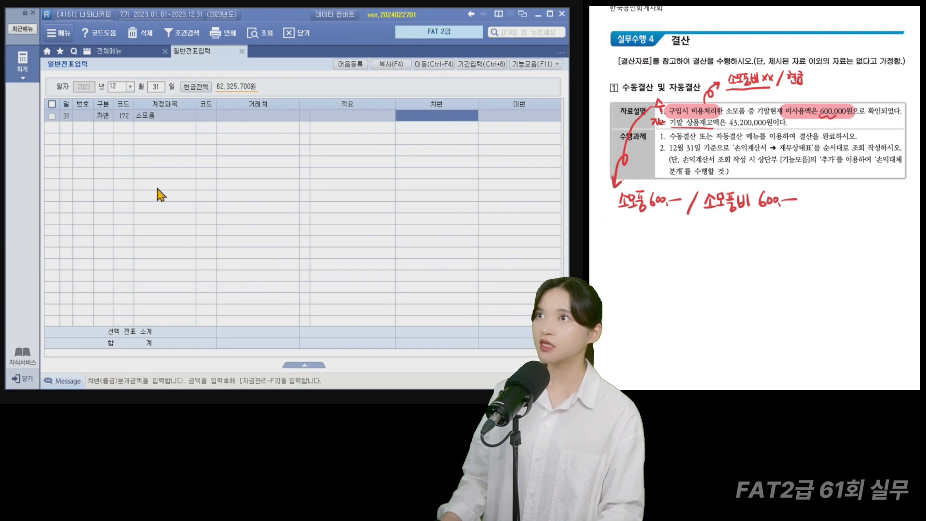
text(600000)
key(Return)
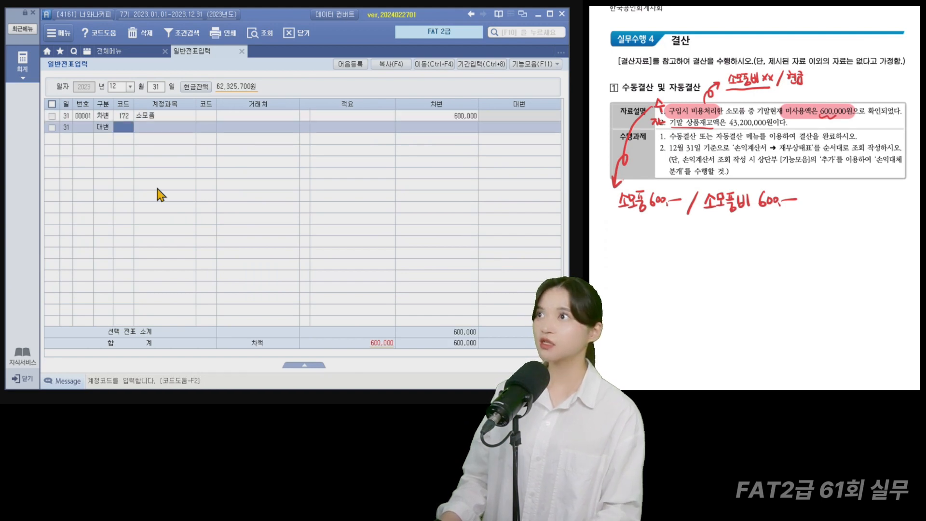
Enter the matching December 31 credit line for 소모품비 (830) of 600,000
text(소모품)
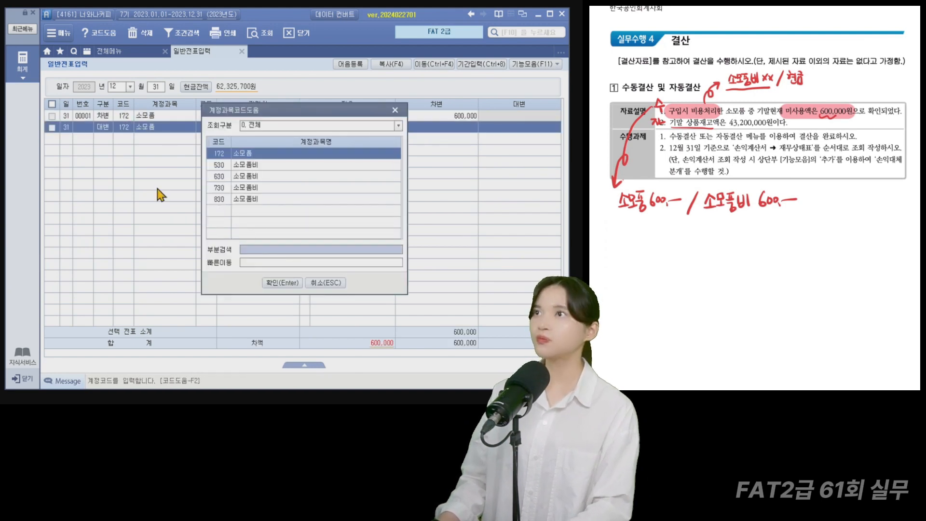
key(Down)
key(Down)
key(Down)
key(Down)
key(Return)
key(Return)
key(Return)
key(Return)
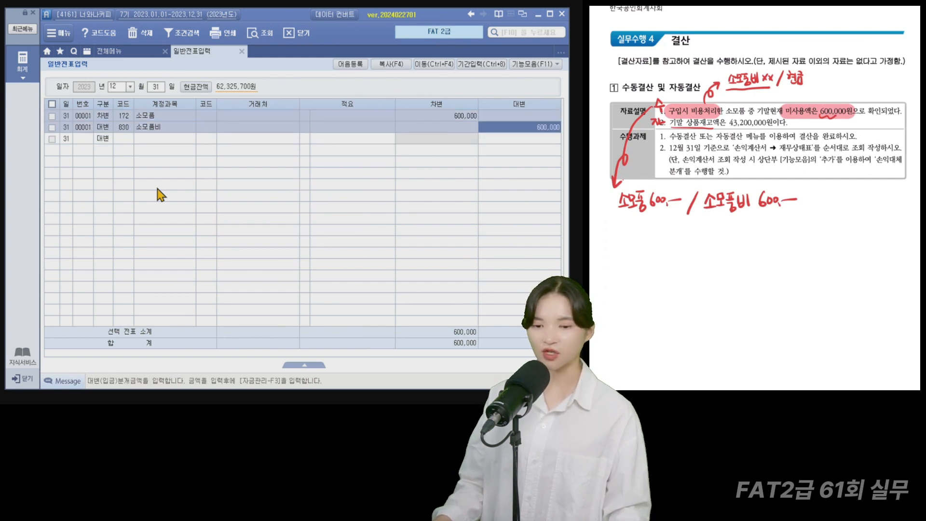
Open 결산자료입력 for January to December 2023 and accept the 매출원가 및 경비선택 settings without adding a cost code
click(140, 53)
click(327, 102)
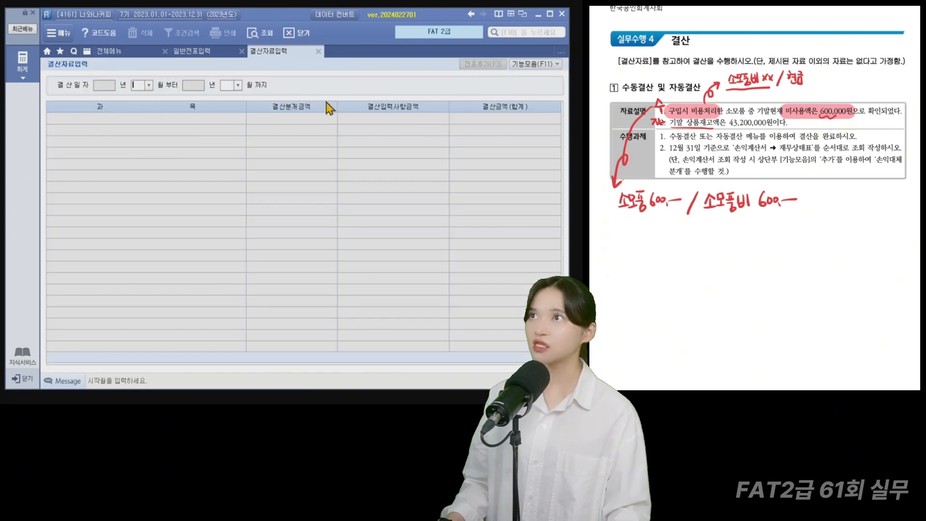
text(1)
key(Return)
text(12)
key(Return)
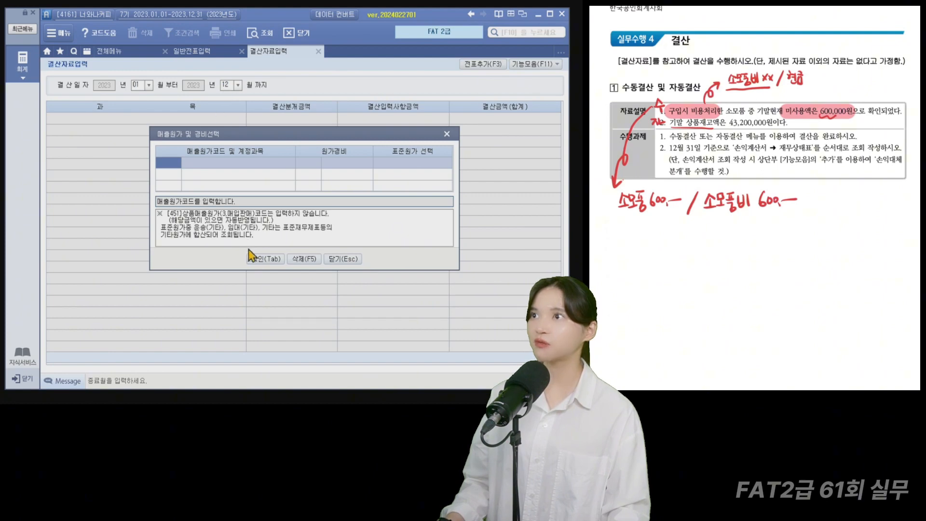
click(265, 259)
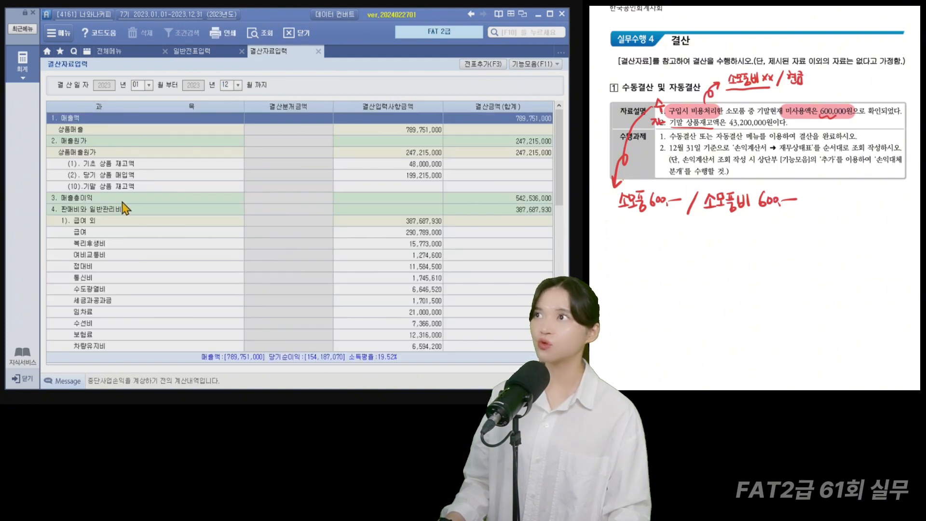
Mark the (10).기말 상품 재고액 row and set its 결산입력사항금액 to 43,200,000
drag(38, 177, 450, 196)
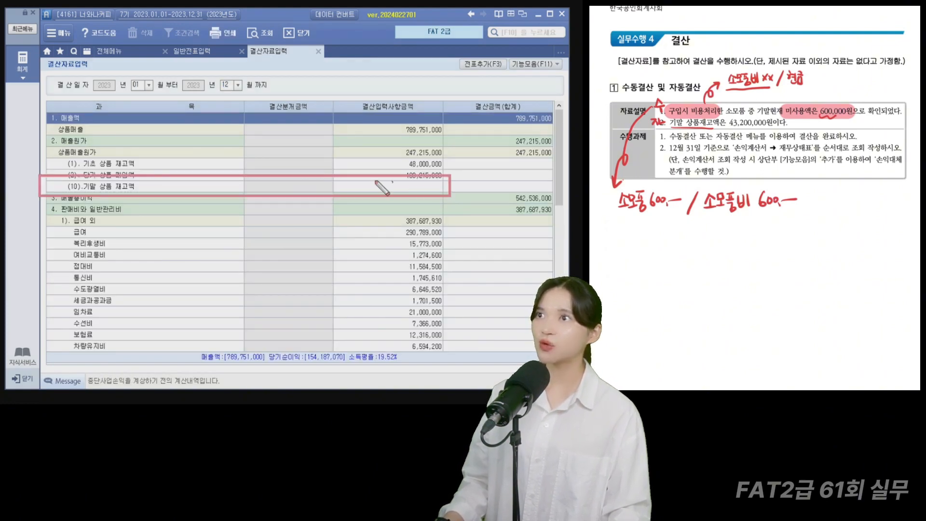
click(425, 191)
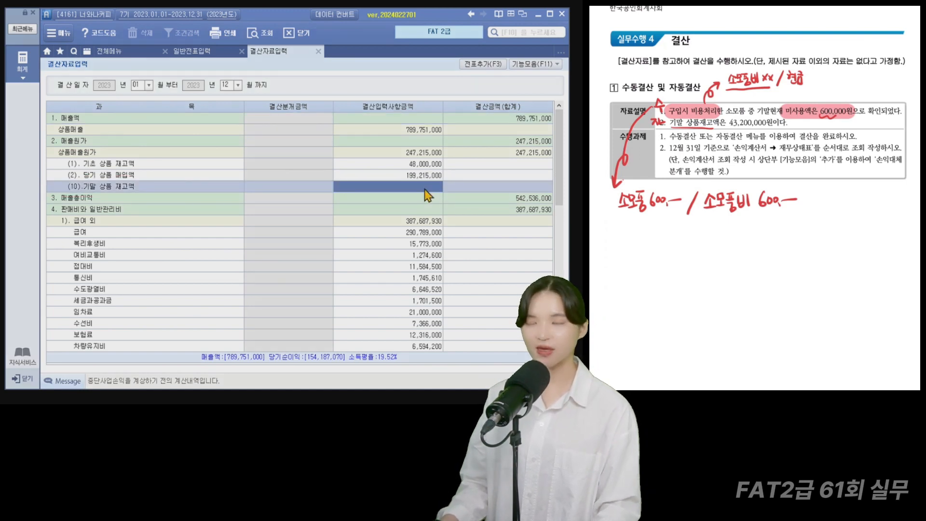
text(43200000)
key(Return)
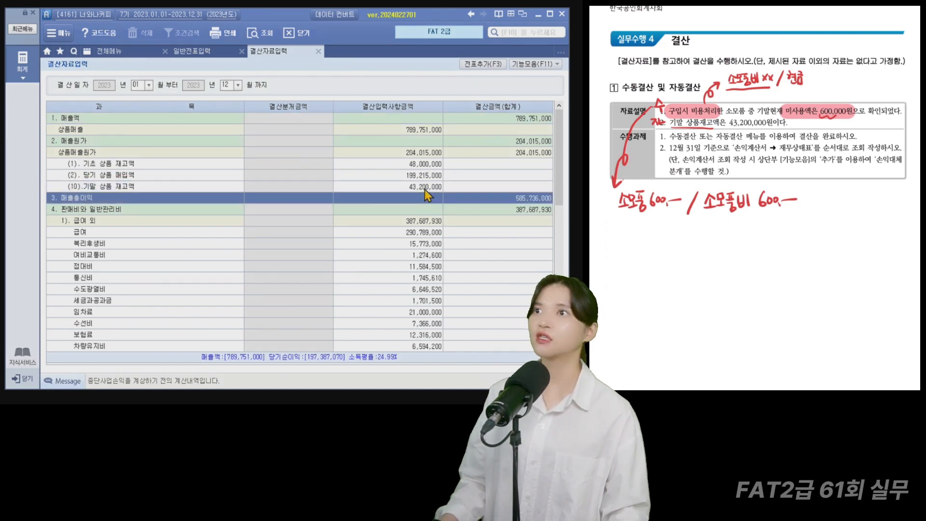
click(425, 187)
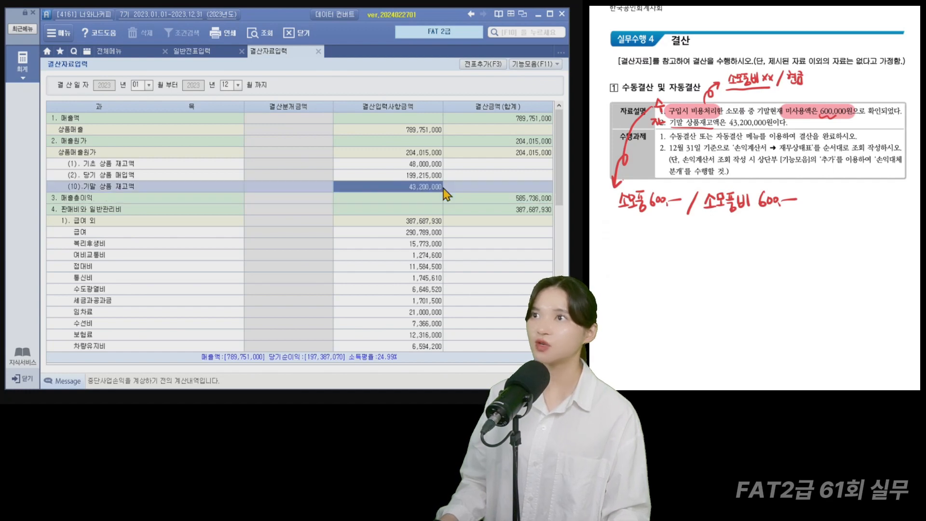
Add the automatic closing entries from 결산자료입력 to the vouchers
click(498, 66)
drag(489, 231, 262, 168)
click(242, 229)
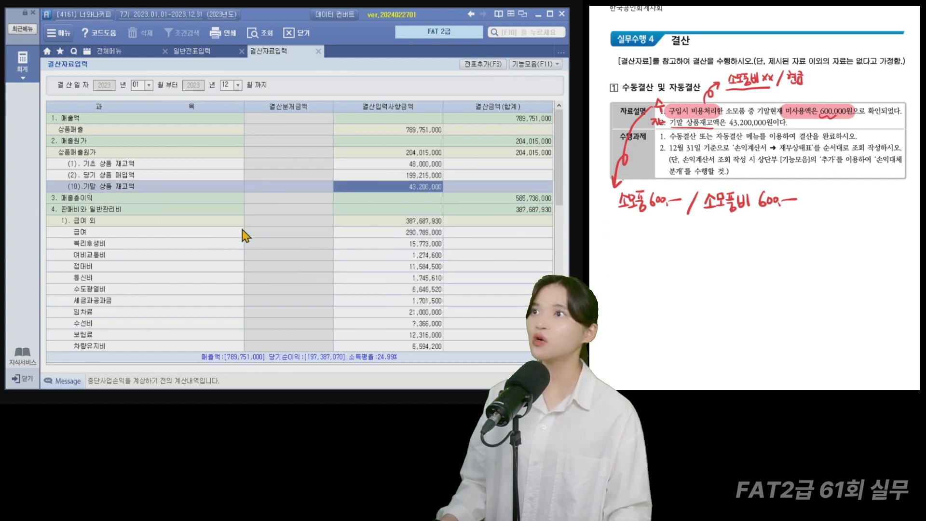
drag(461, 233, 245, 161)
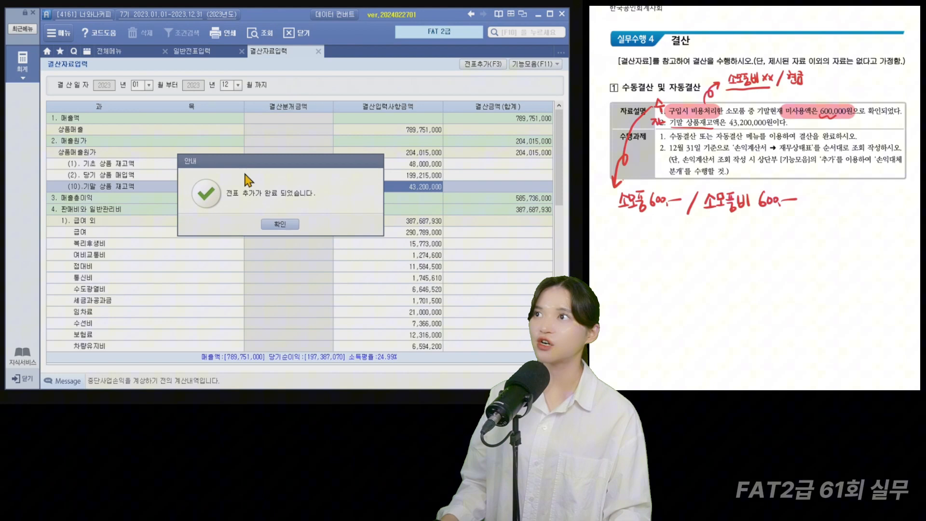
click(274, 225)
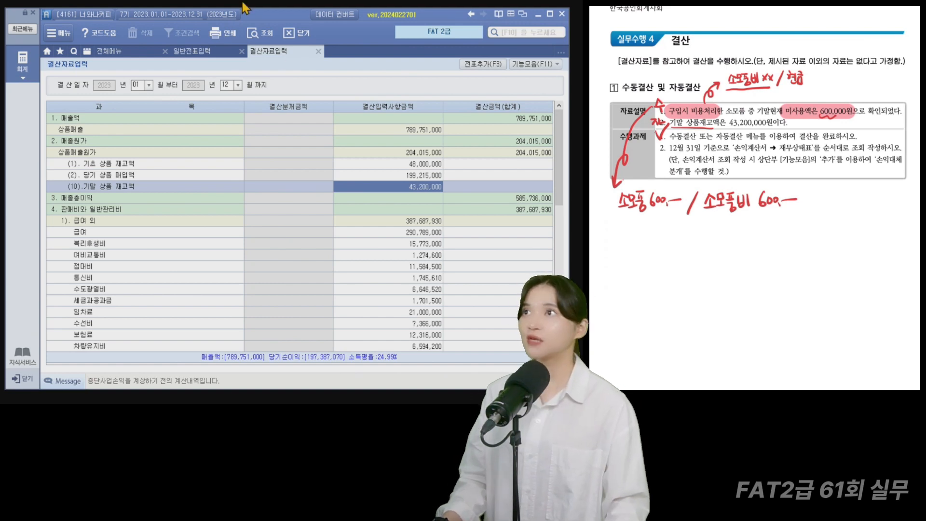
Load the 손익계산서 for December 2023 and add its 손익대체분개 entries to the vouchers
click(134, 52)
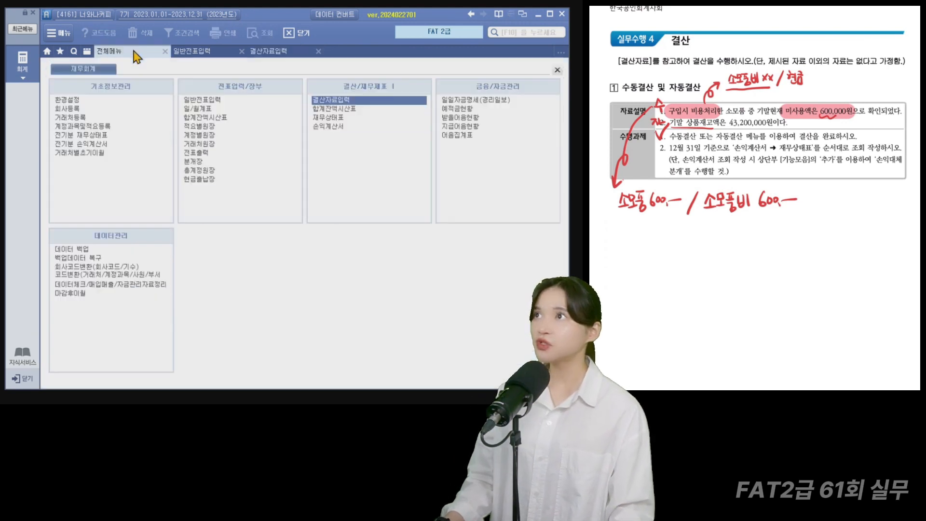
click(339, 127)
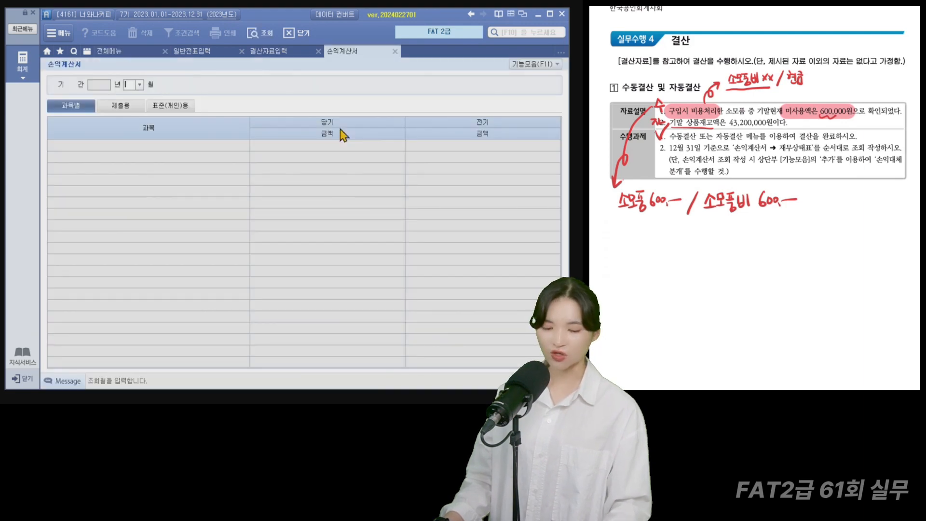
text(12)
key(Return)
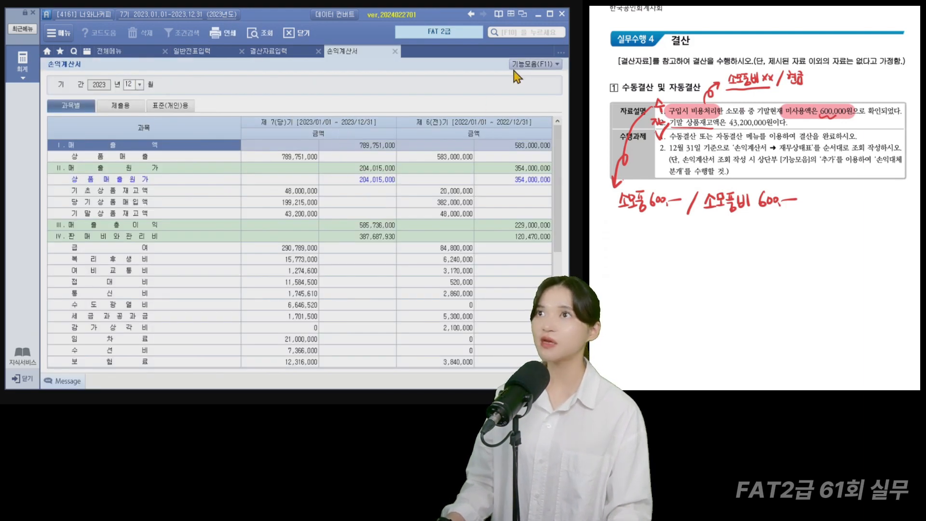
click(526, 64)
click(512, 95)
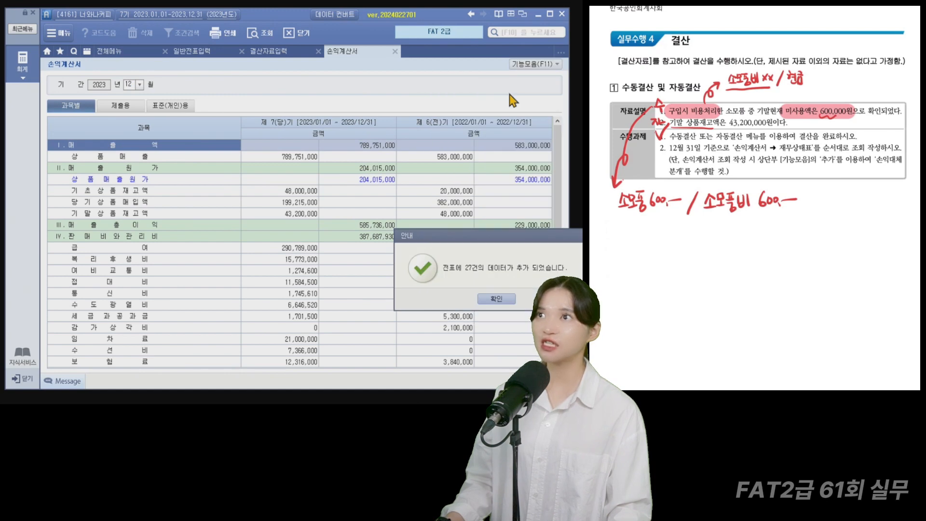
drag(505, 236, 310, 170)
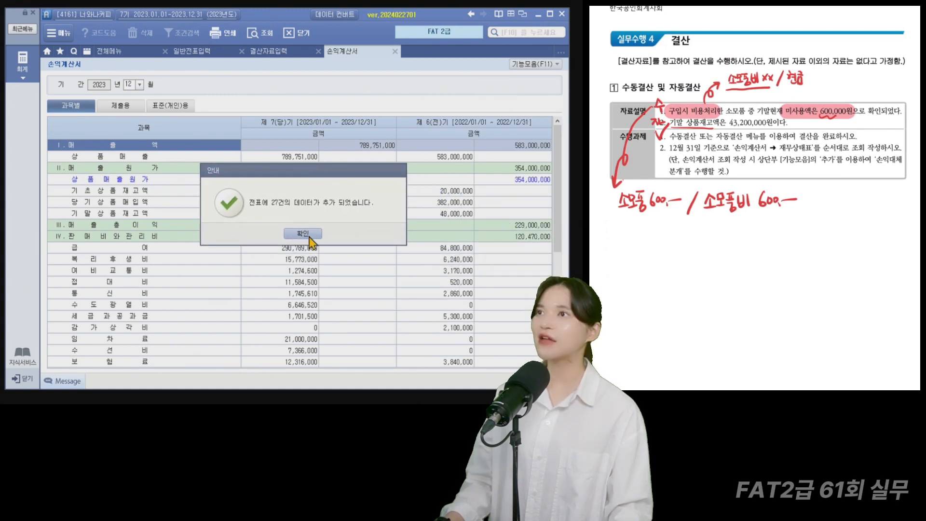
click(310, 239)
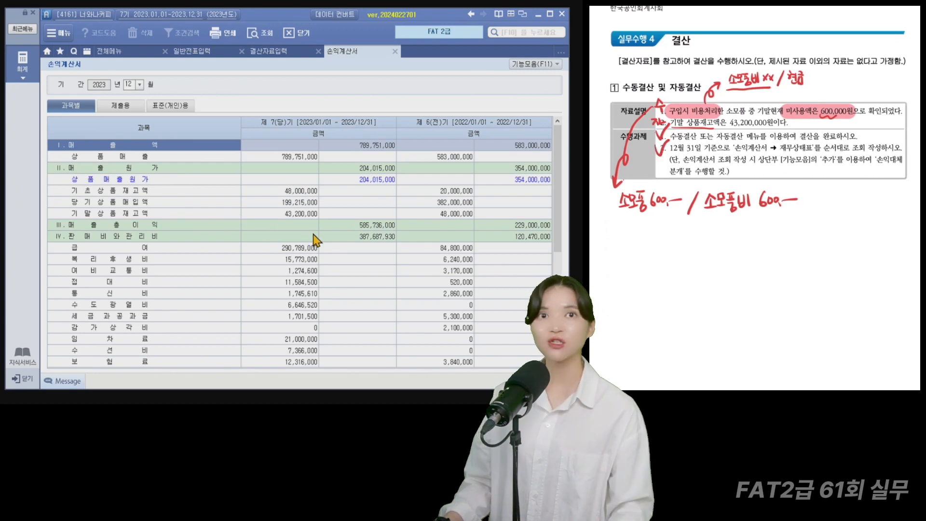
Reload the December 31 vouchers in 일반전표입력 and review the 소모품, 상품매출원가 and 손익 transfer entries
click(209, 53)
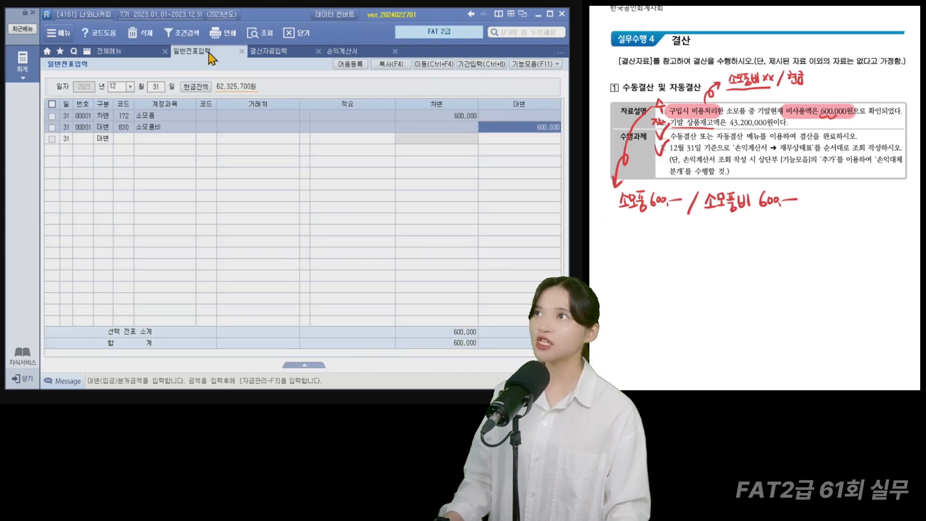
click(111, 87)
key(Return)
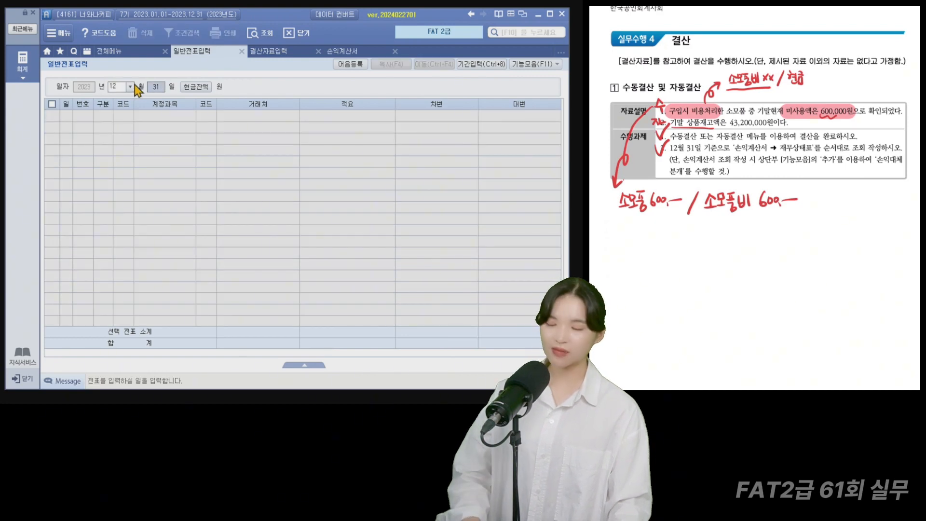
key(Return)
scroll(264, 160, up, 5)
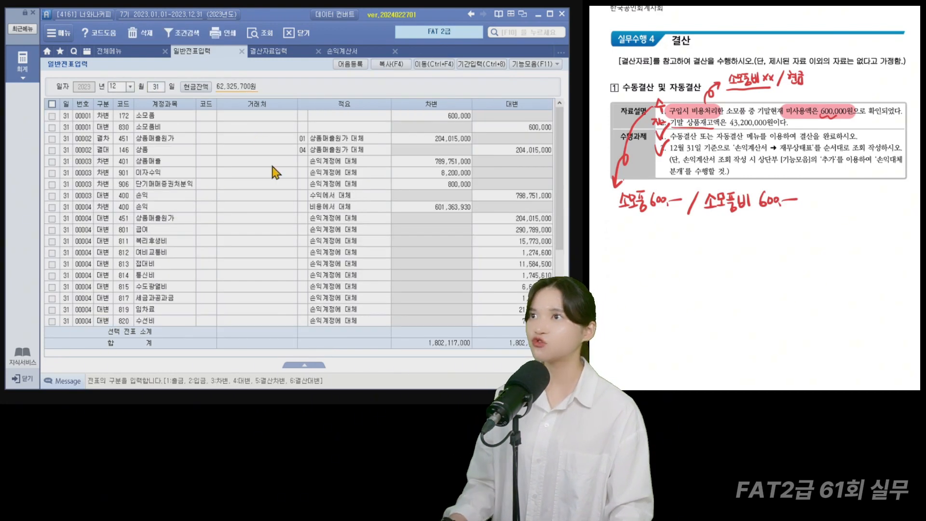
click(138, 120)
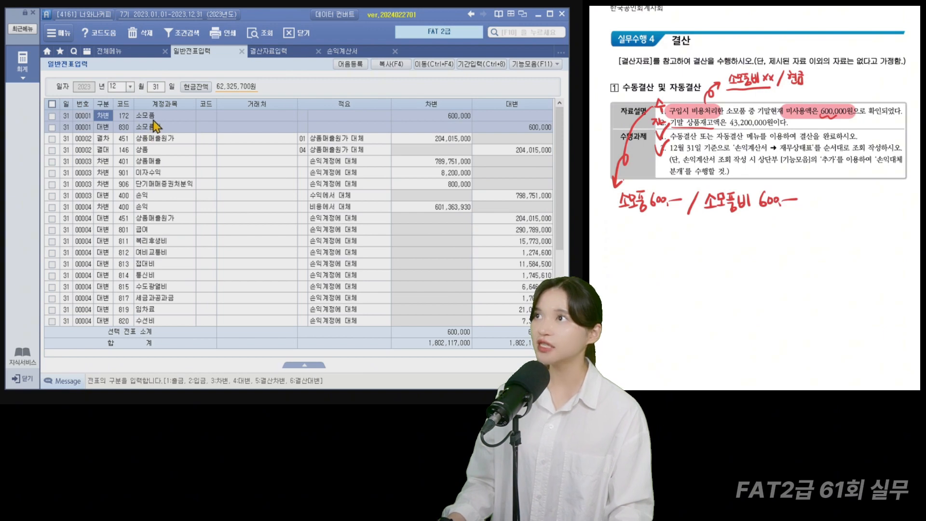
click(161, 150)
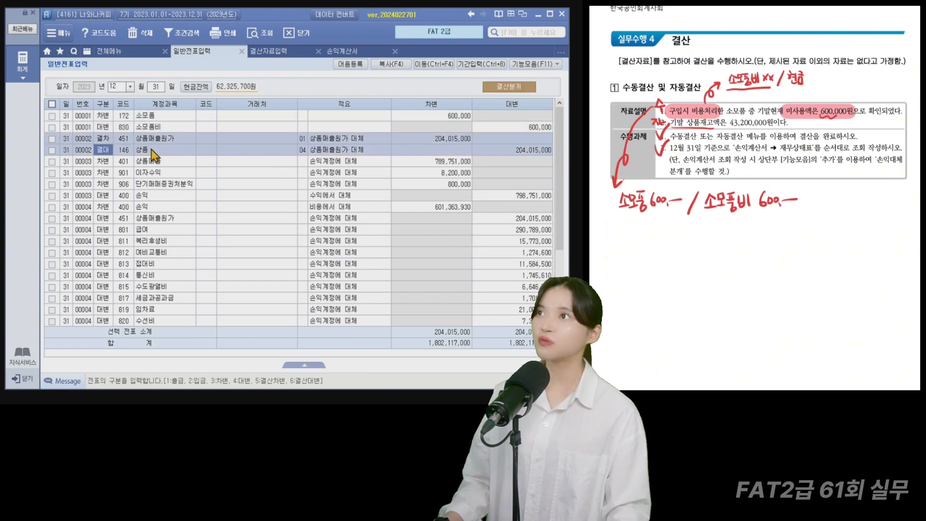
scroll(154, 179, down, 4)
click(162, 200)
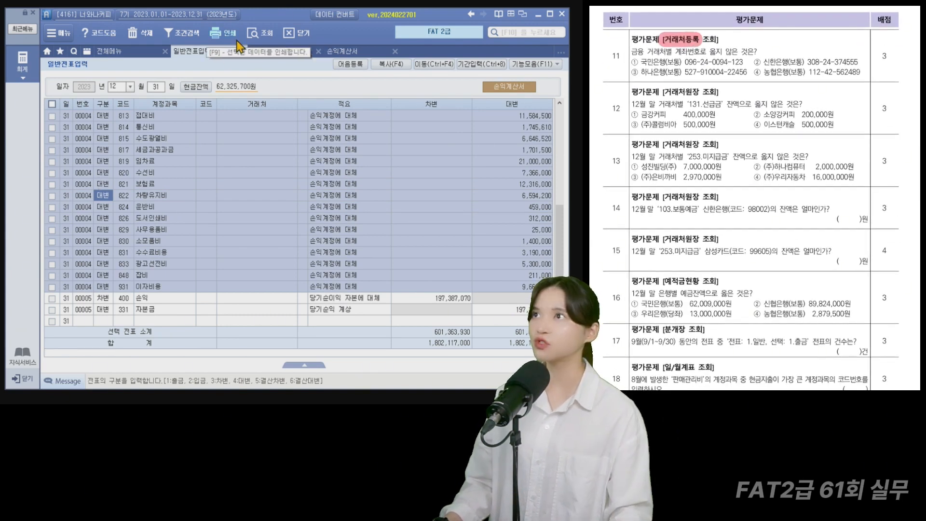
Open the 금융 list in 거래처등록 and check the bank account numbers, including 농협은행(보통), for question 11
click(73, 118)
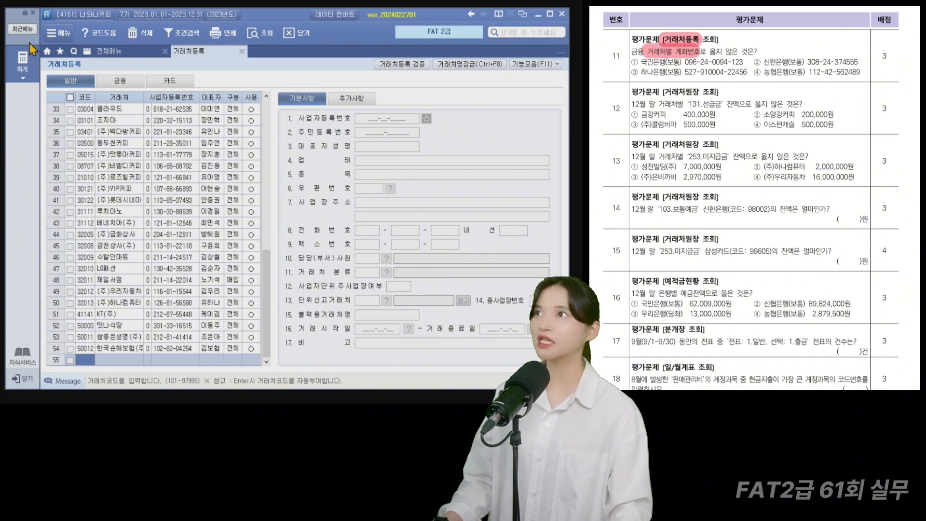
click(114, 81)
mouse_move(48, 99)
mouse_down()
mouse_move(270, 229)
mouse_move(270, 203)
mouse_up()
drag(158, 99, 226, 203)
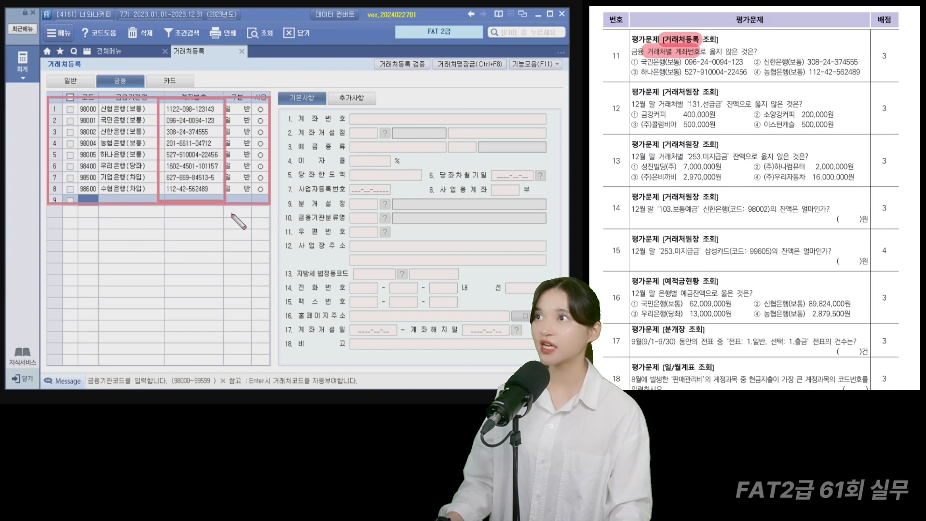
key(Escape)
click(136, 147)
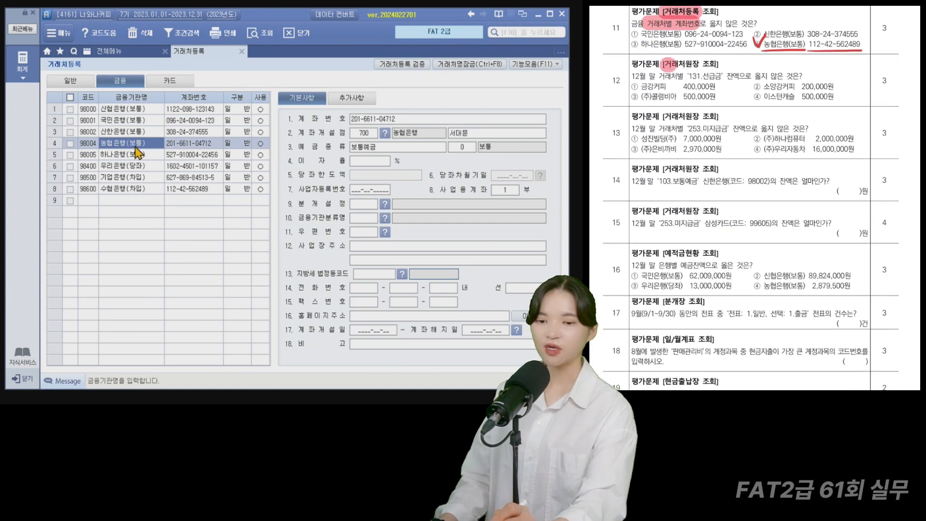
Load the 거래처원장 balances of account 131 선급금 as of December 31, 2023 for all 거래처
click(241, 51)
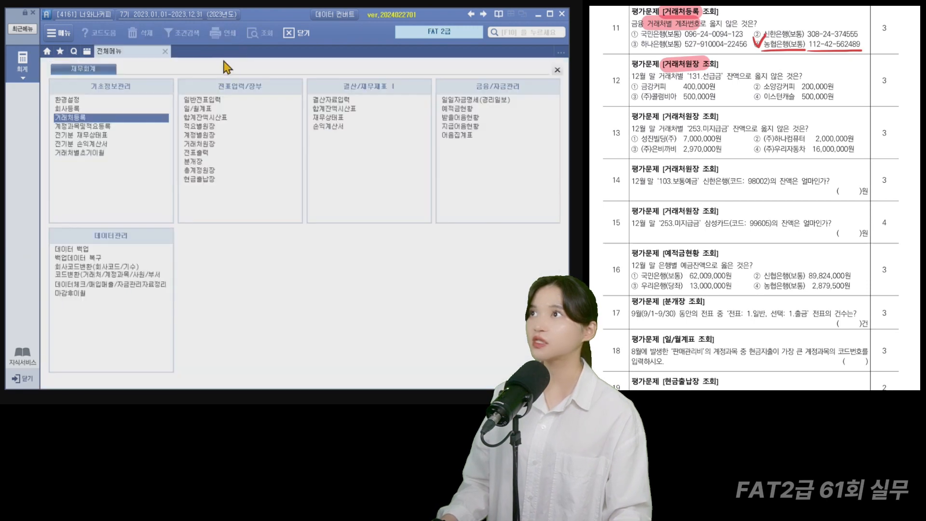
click(202, 145)
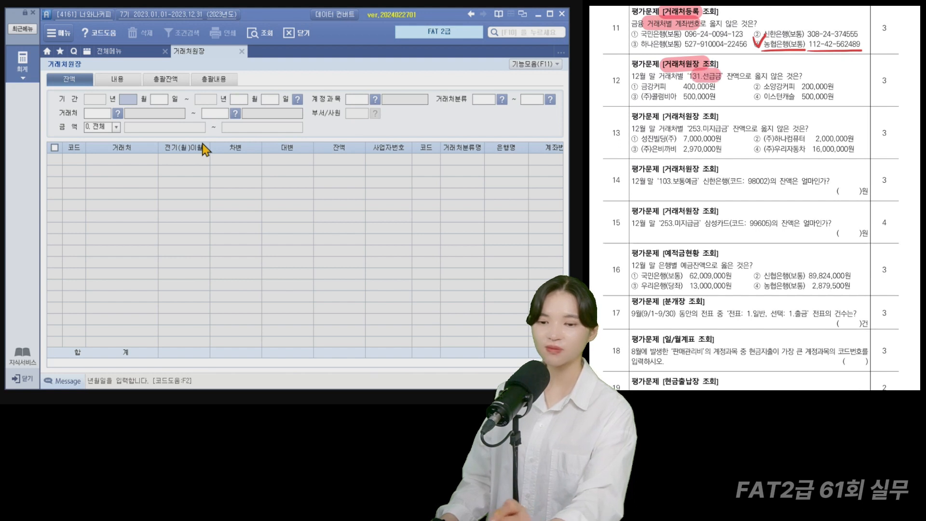
text(12)
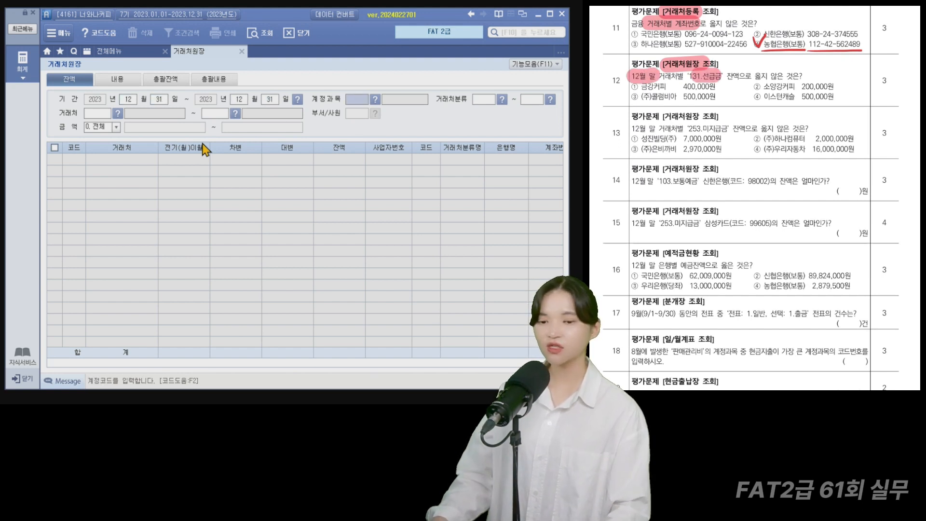
text(311231131)
key(Return)
key(Return)
key(Return)
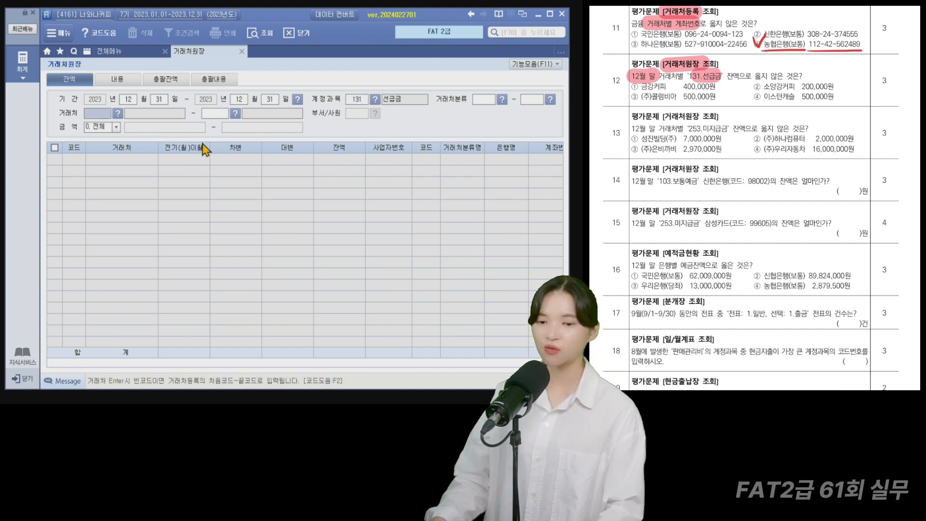
key(Return)
key(Return)
key(Return)
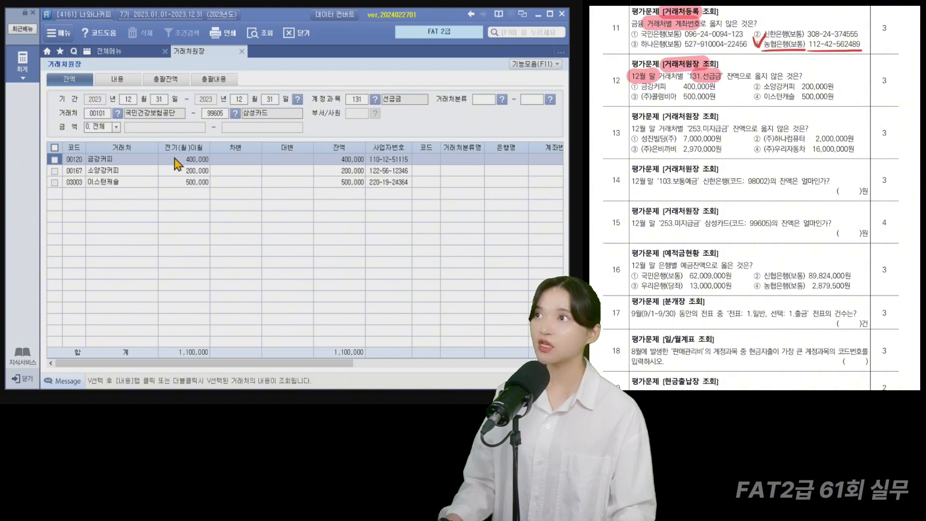
Compare the 선급금 balances of 금강커피, 소양강커피 and 이스턴캐슬 with the options of question 12
click(343, 161)
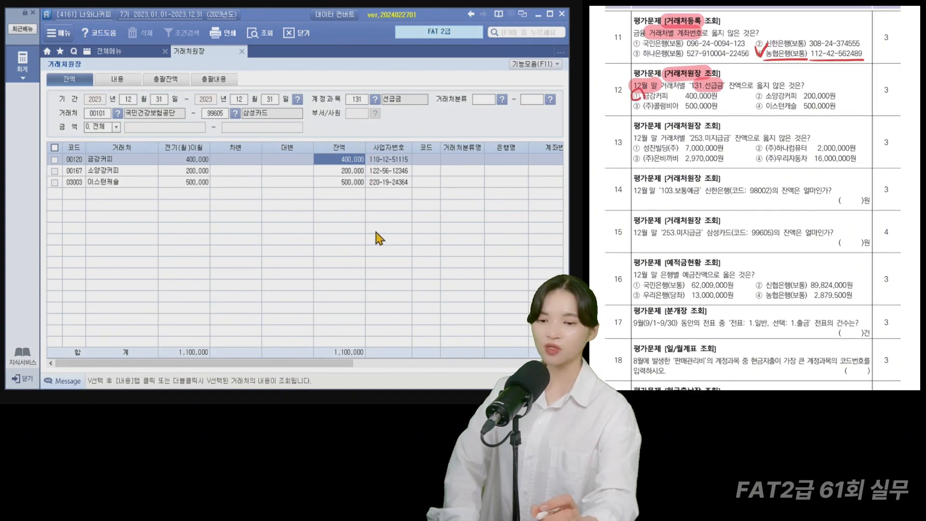
key(Down)
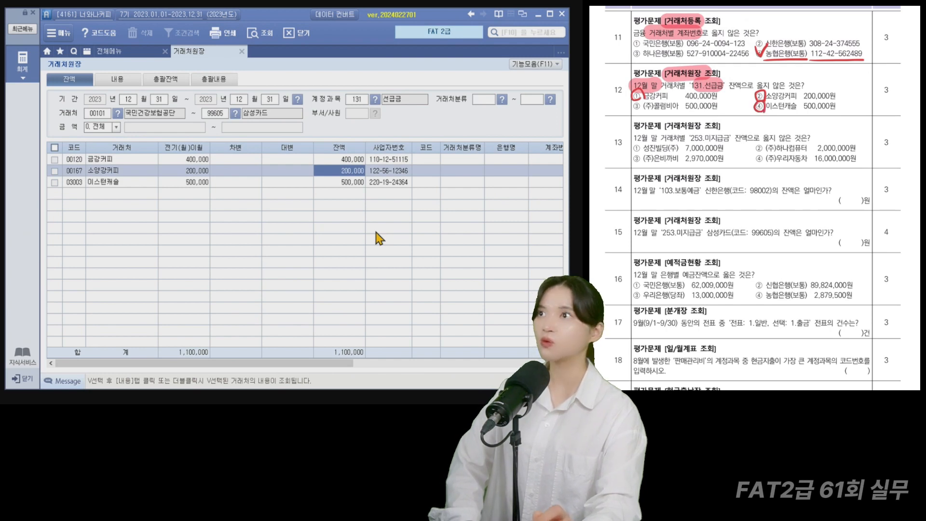
key(Down)
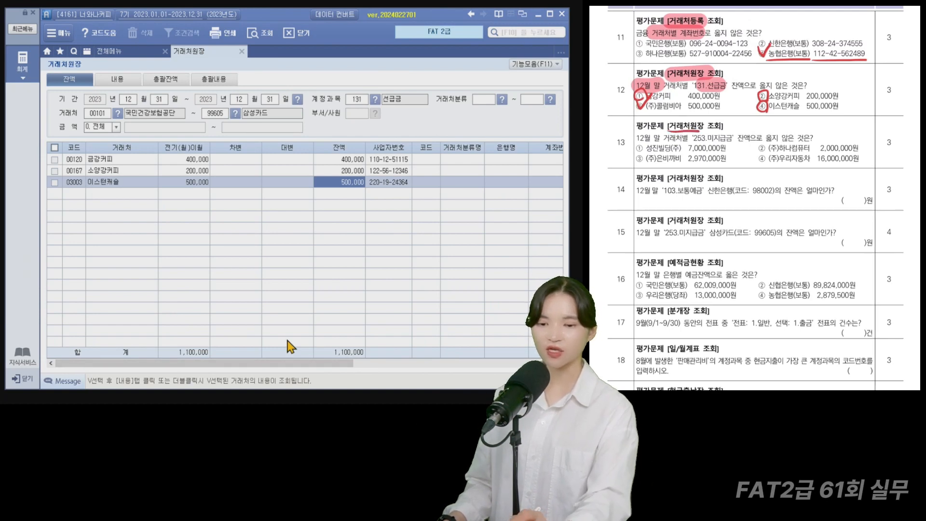
Change the 거래처원장 account to 253 미지급금 and load the December 31 balances of all 거래처
click(357, 99)
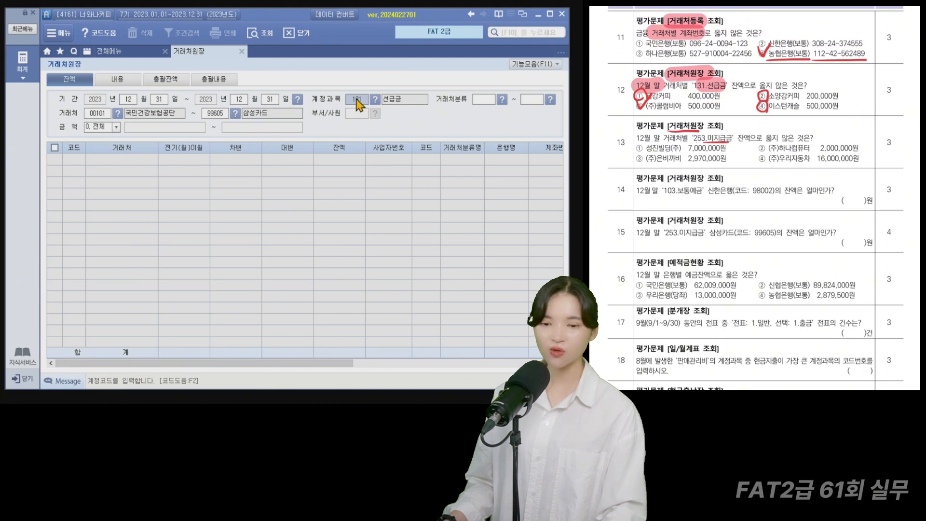
text(253)
key(Return)
key(Return)
key(Return)
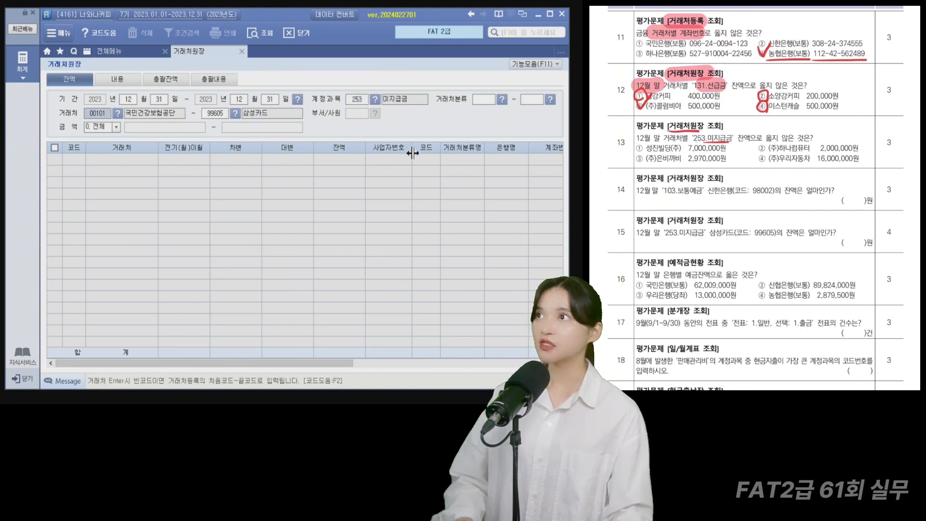
key(Return)
key(Return)
key(Return)
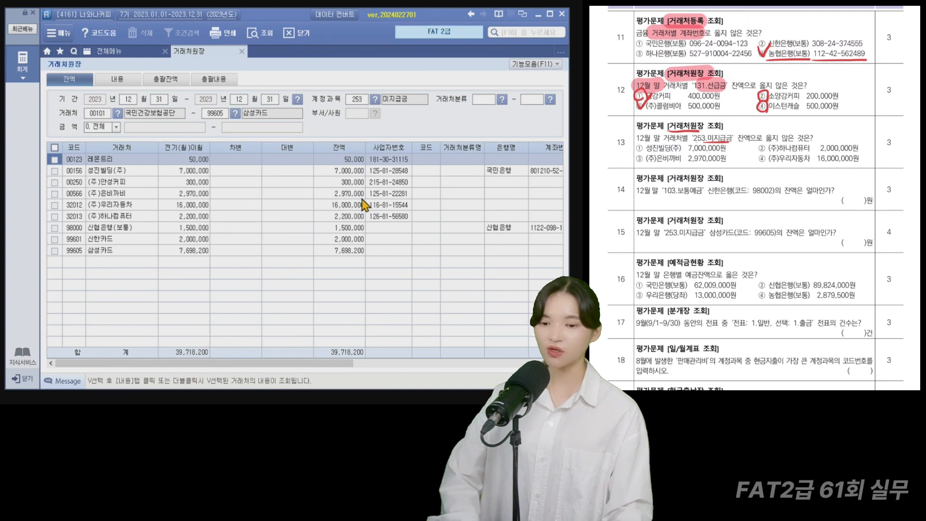
Compare the 미지급금 balances from 성진빌딩(주) through (주)하나컴퓨터 with the options of question 13
click(336, 174)
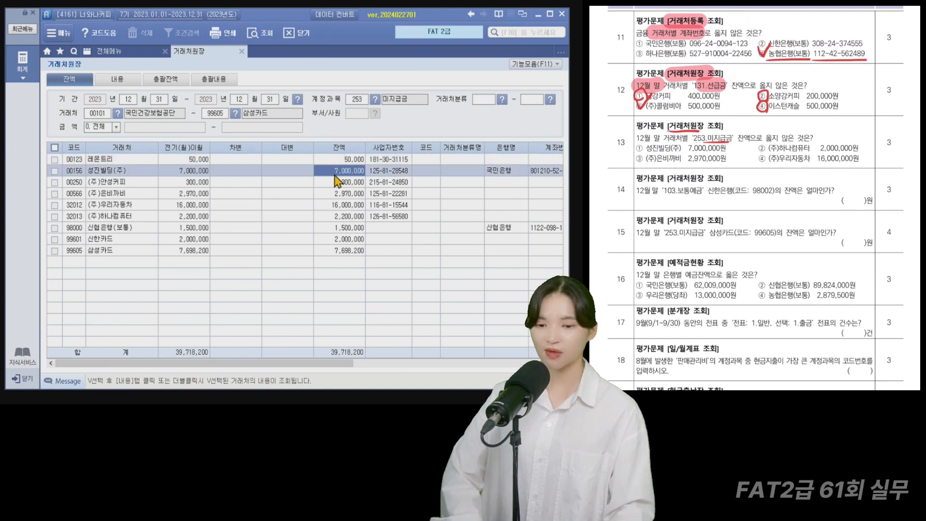
key(Down)
key(Down)
key(Down)
key(Down)
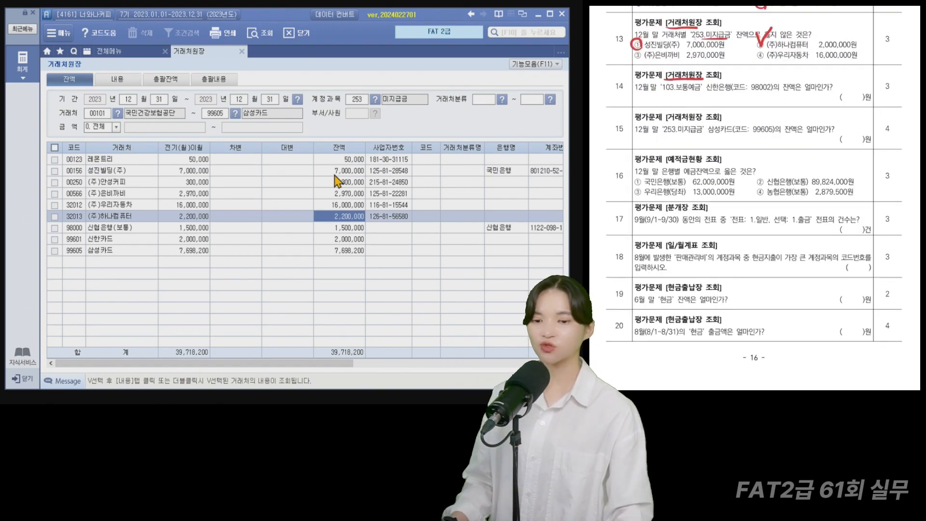
Look up the December 31 balance of account 103 보통예금 for 신한은행(보통), code 98002, in 거래처원장 for question 14
click(356, 100)
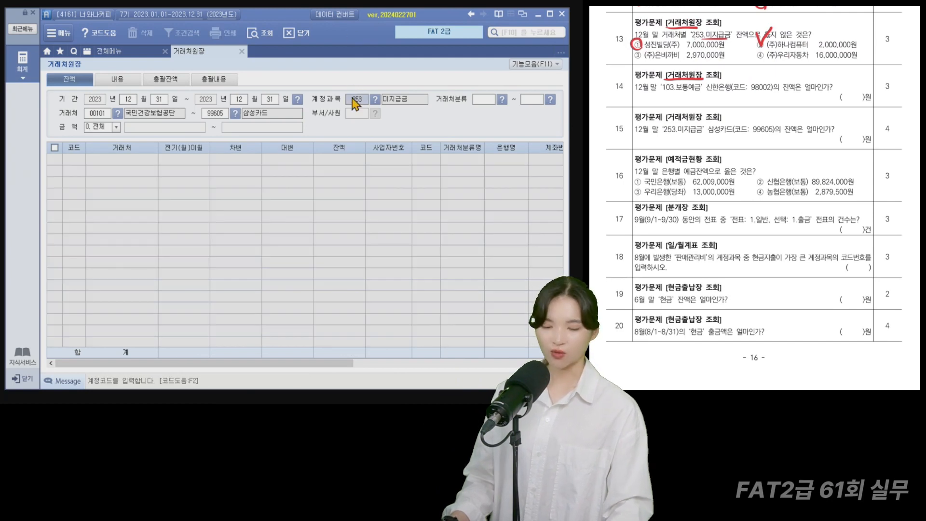
text(103)
key(Return)
key(Return)
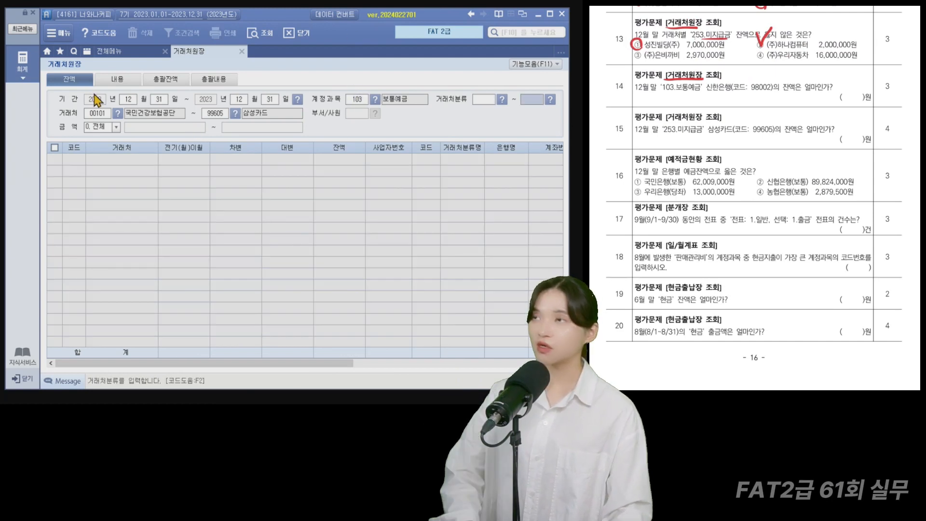
click(99, 114)
text(신한)
key(Return)
key(Return)
key(Return)
key(Return)
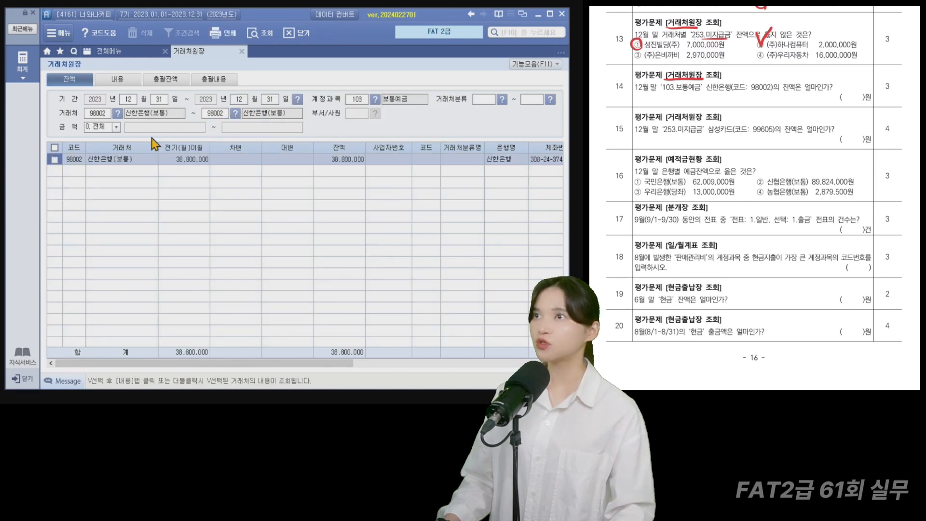
drag(304, 137, 371, 171)
key(Escape)
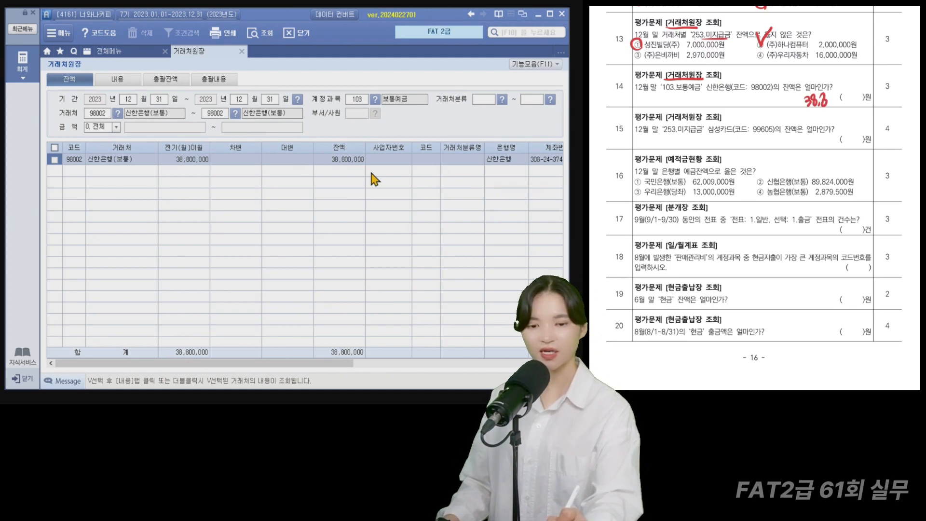
Look up the December 31 balance of account 253 미지급금 for 삼성카드, code 99605, in 거래처원장 for question 15
click(361, 103)
text(253)
key(Return)
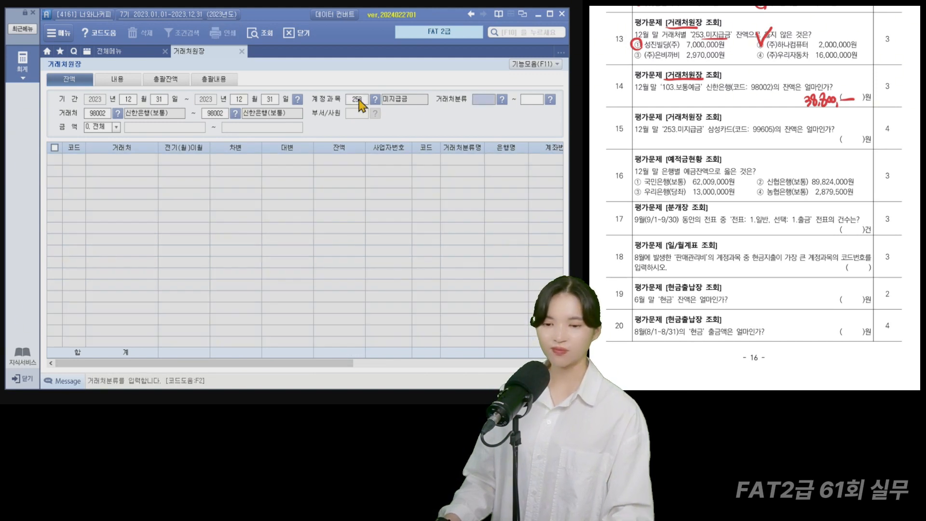
click(99, 114)
key(F2)
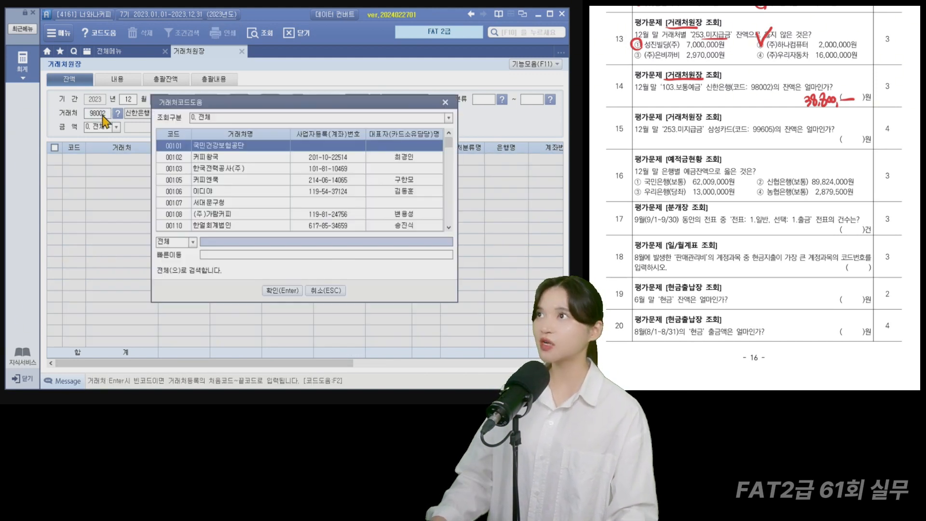
text(99605)
key(Return)
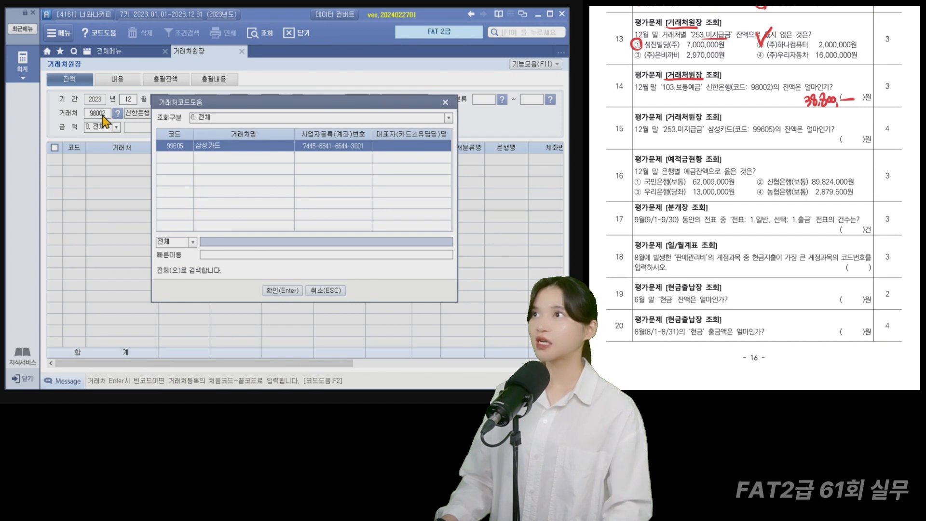
key(Return)
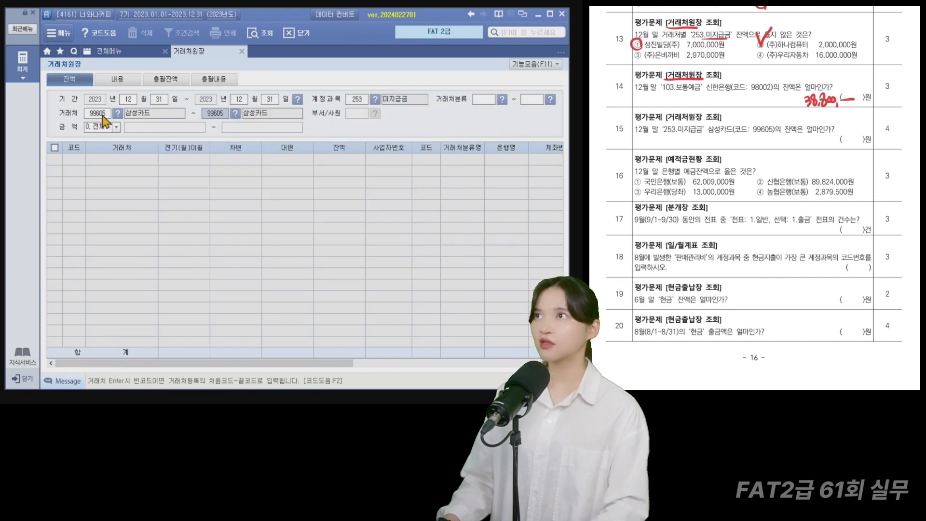
key(Return)
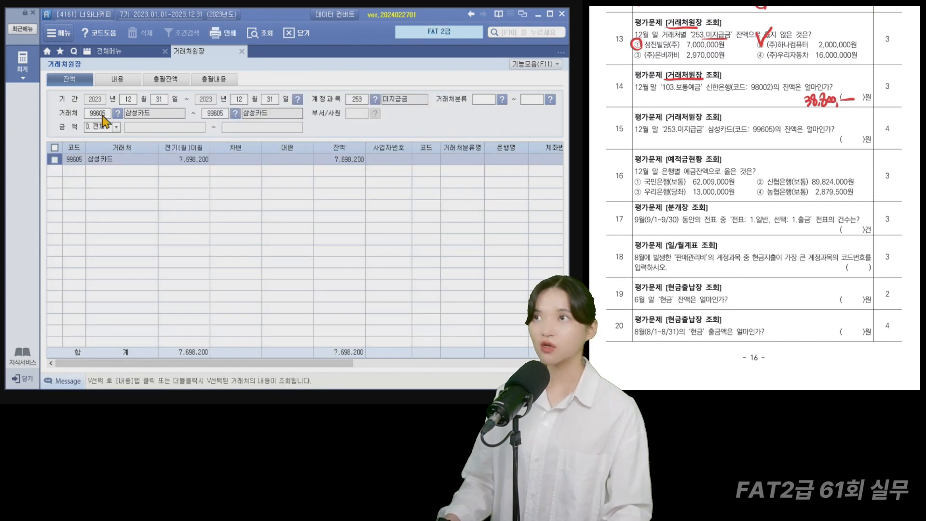
key(ctrl+2)
drag(310, 143, 383, 169)
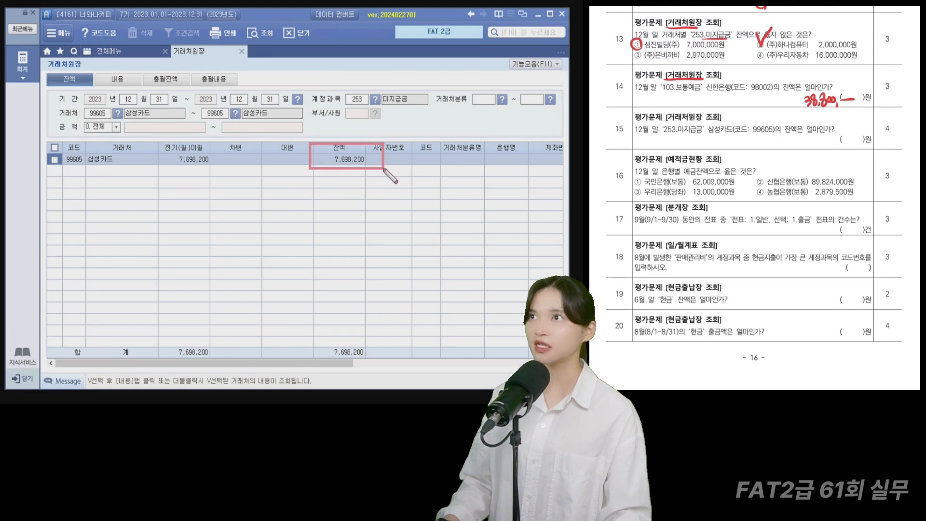
Write 7,698,200 as the answer to question 15 on the exam sheet
mouse_move(802, 141)
mouse_down()
mouse_move(804, 153)
mouse_move(815, 145)
mouse_up()
drag(825, 138, 825, 150)
drag(833, 139, 833, 142)
drag(836, 147, 834, 151)
drag(838, 142, 844, 149)
drag(846, 143, 857, 143)
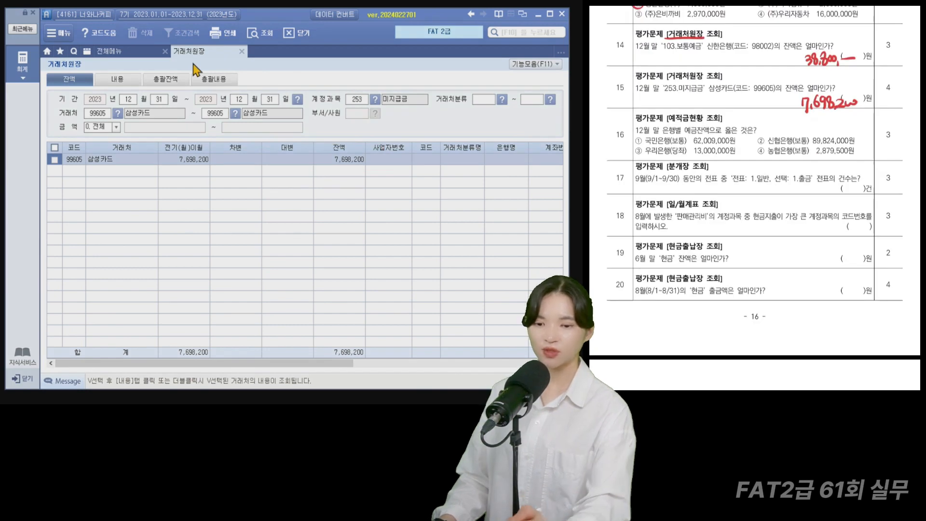
Mark 예적금현황 in question 16, close 거래처원장 and load the 예적금현황 balances as of December 31, 2023
drag(667, 118, 704, 118)
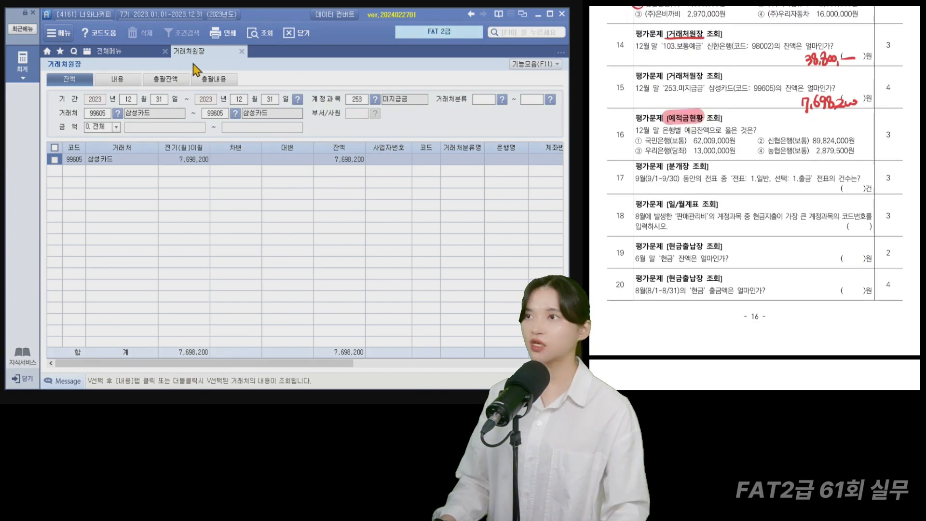
click(242, 51)
click(453, 109)
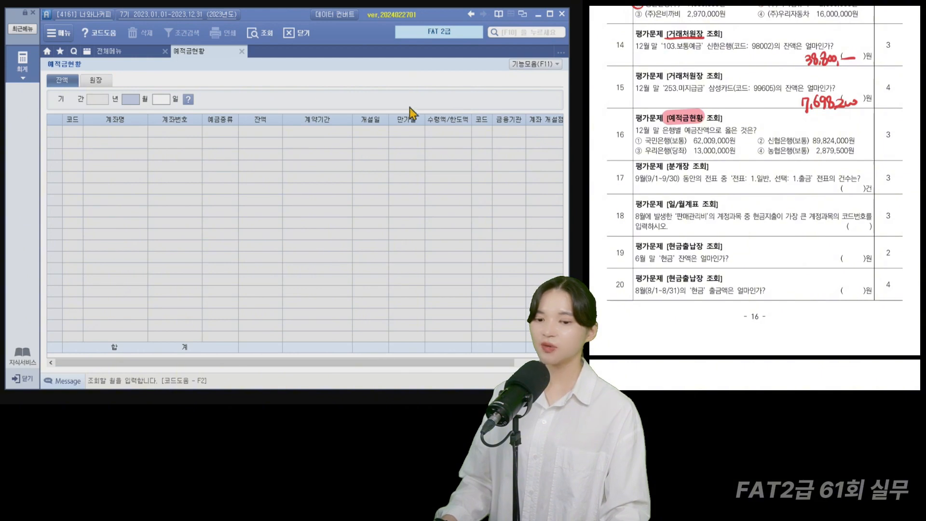
text(12)
key(Return)
key(Return)
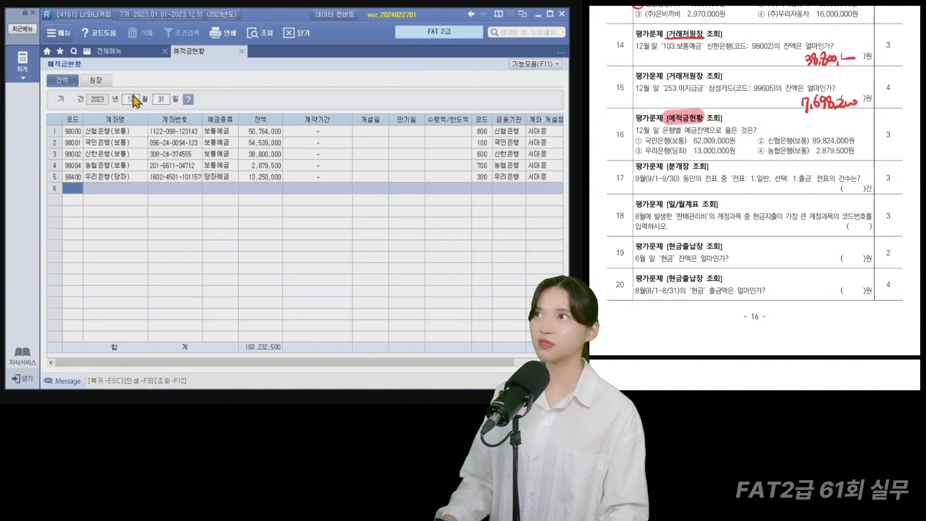
Compare the deposit balances of 신협은행, 국민은행 and 농협은행 with the options of question 16
drag(236, 109, 288, 190)
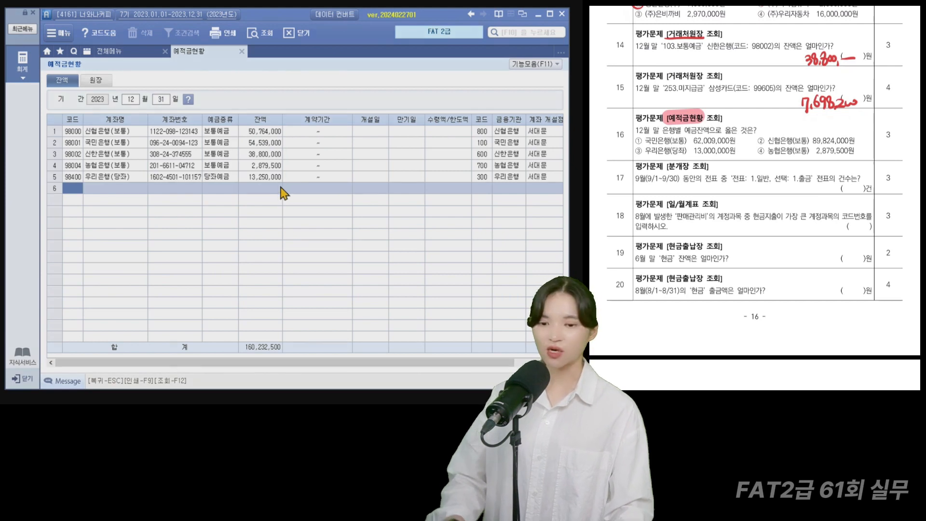
click(253, 132)
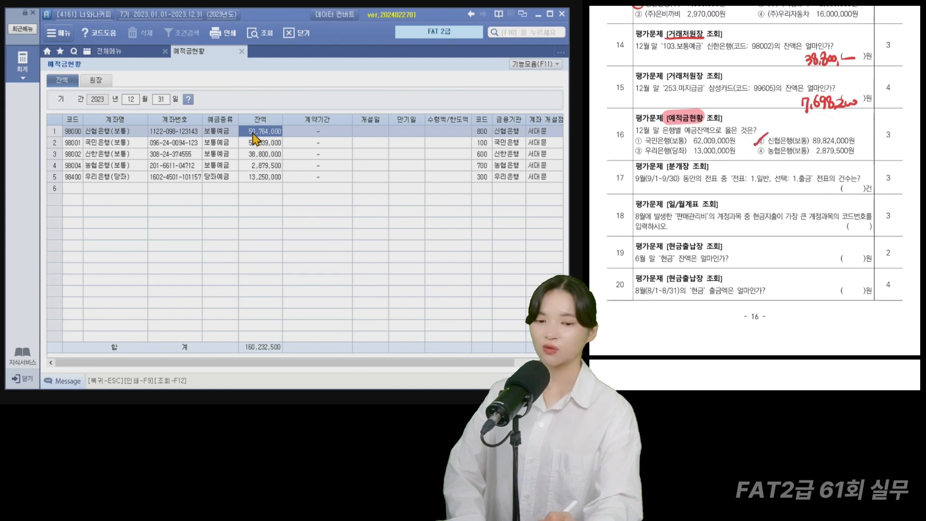
click(254, 141)
key(Down)
key(Down)
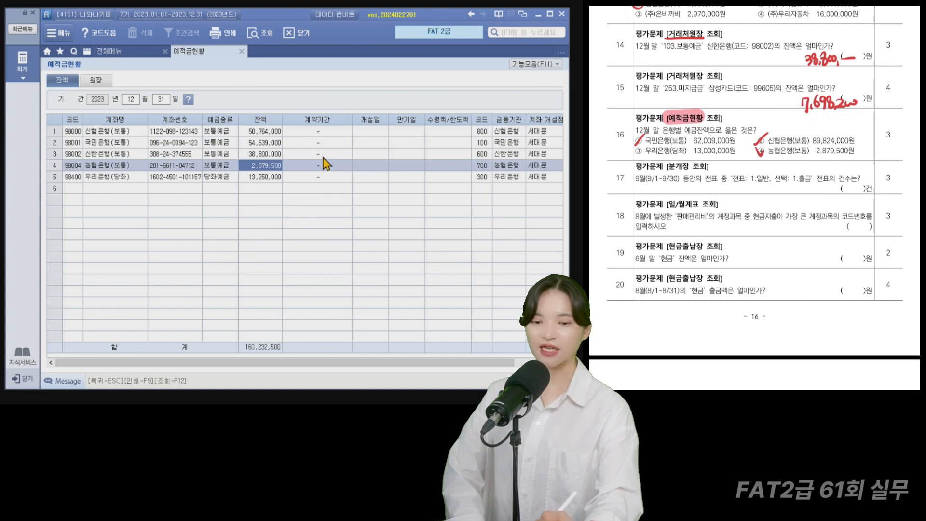
Close 예적금현황 and list the September 1–30, 2023 entries in 분개장, with 전표 set to 1.일반 and 선택 to 1.출금
click(242, 51)
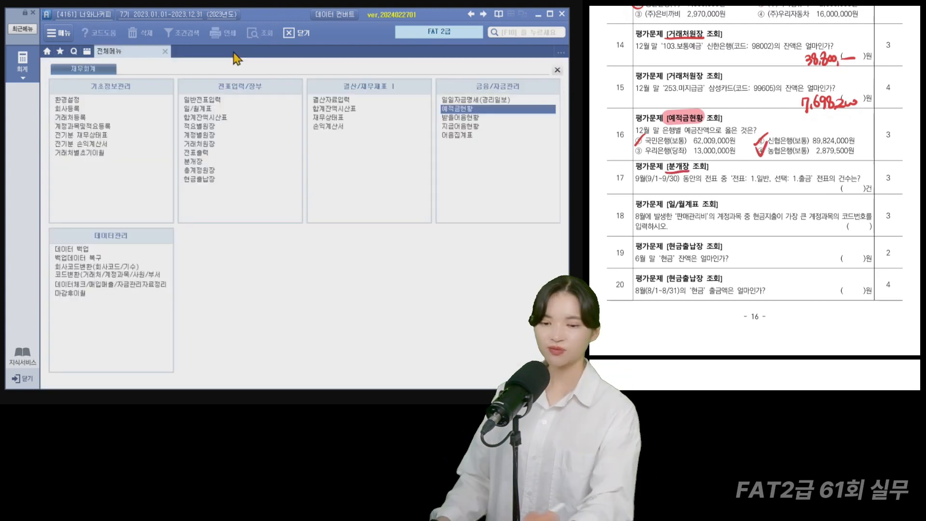
click(194, 162)
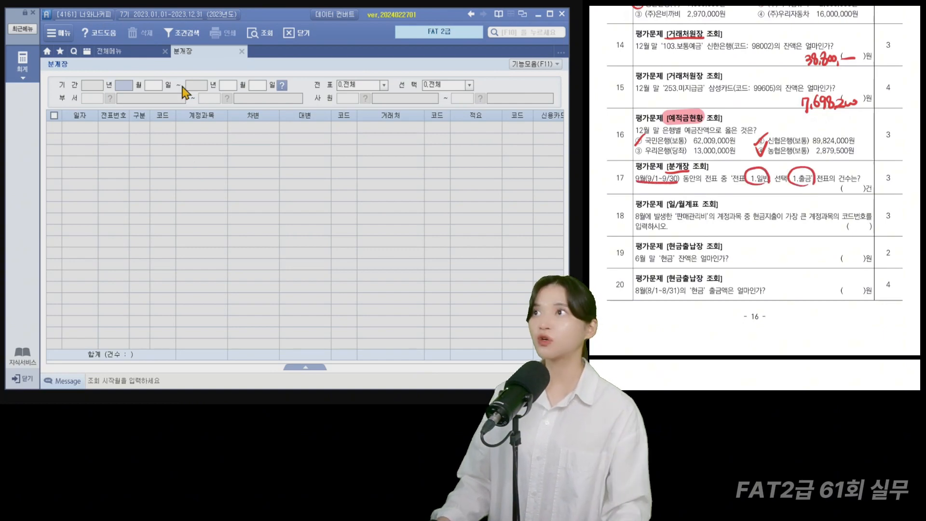
text(09)
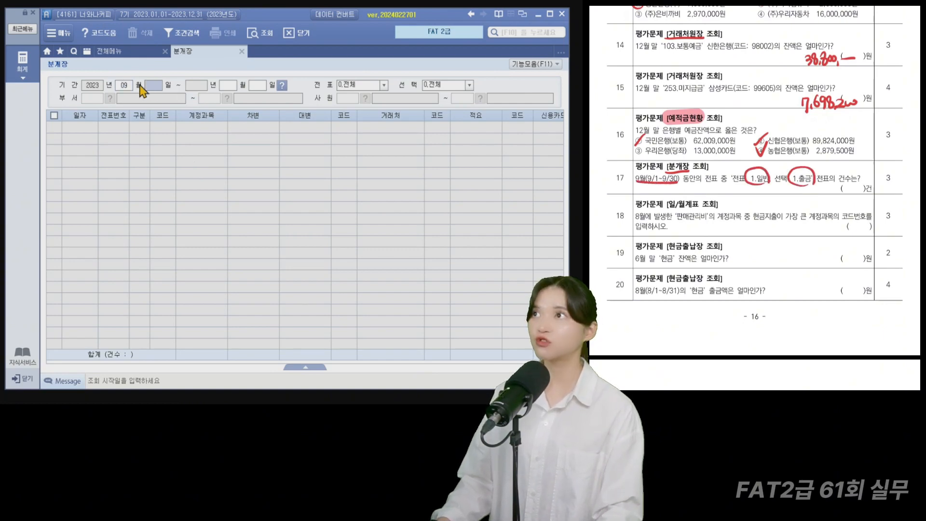
text(010930)
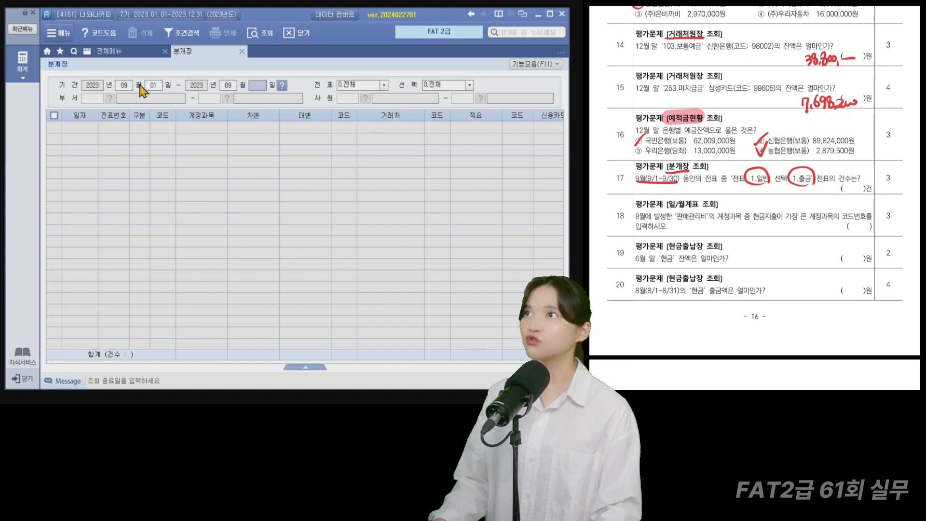
click(384, 86)
click(369, 102)
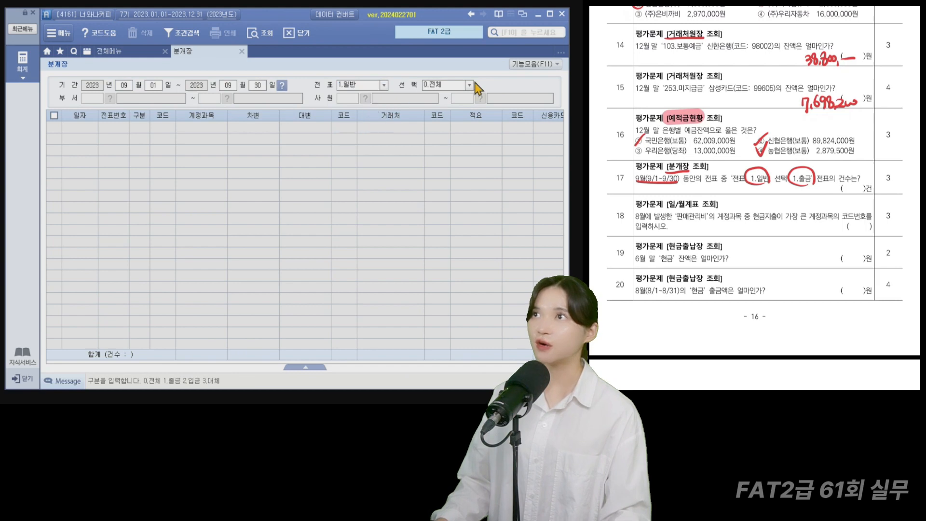
click(469, 87)
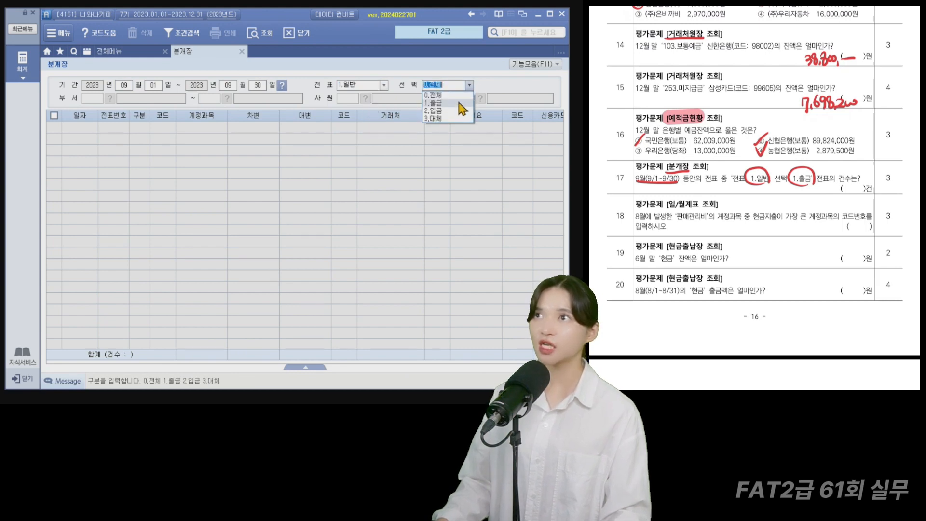
click(456, 102)
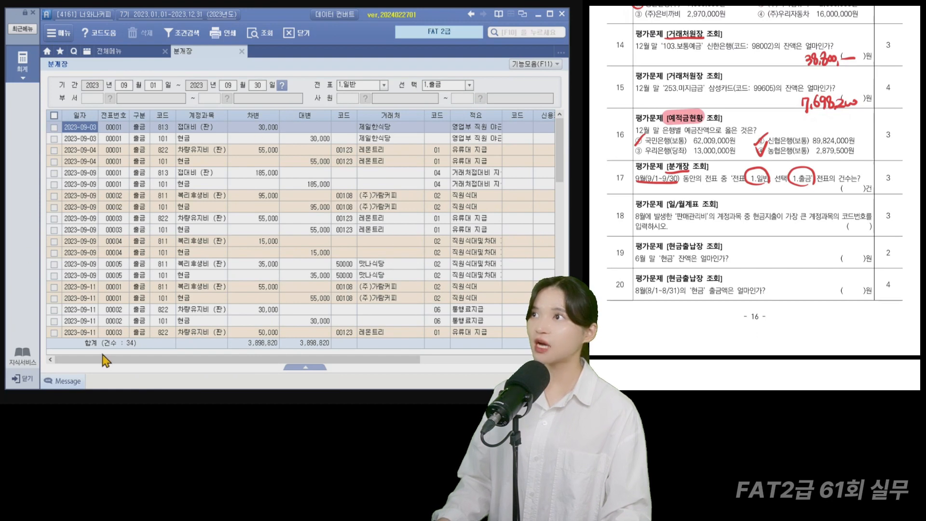
Box the 건수 total of the 분개장 list and write 34 as the answer to question 17
drag(53, 333, 162, 354)
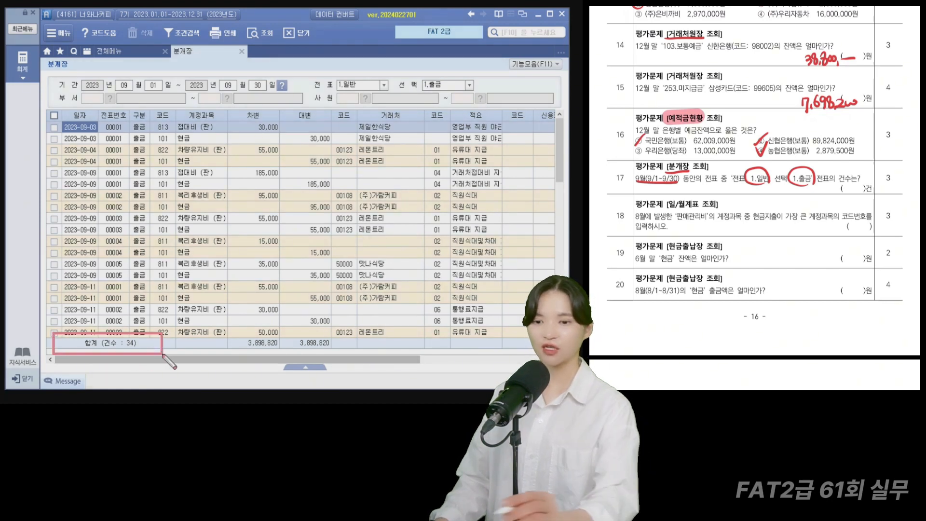
drag(835, 184, 837, 194)
drag(850, 184, 853, 194)
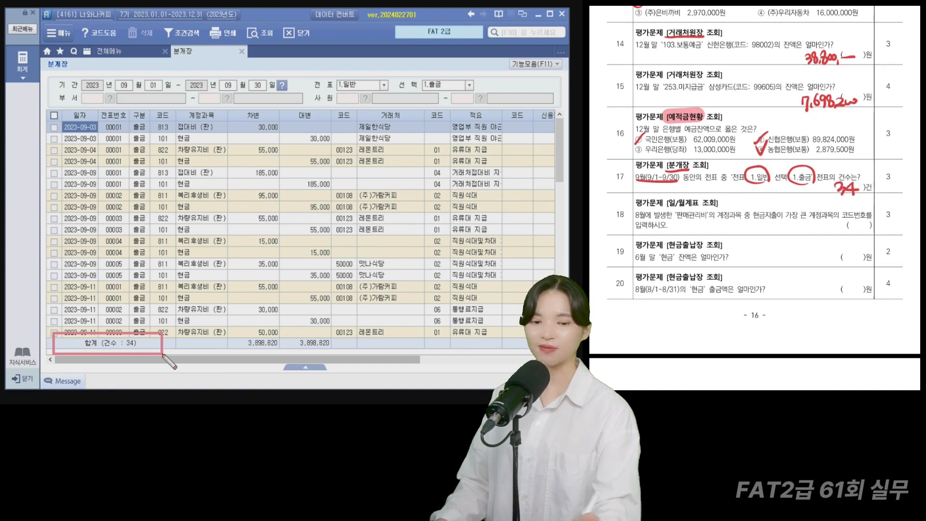
Close 분개장, highlight 일/월계표 in question 18 and load the 일계표 for August 1 to 31, 2023
click(243, 51)
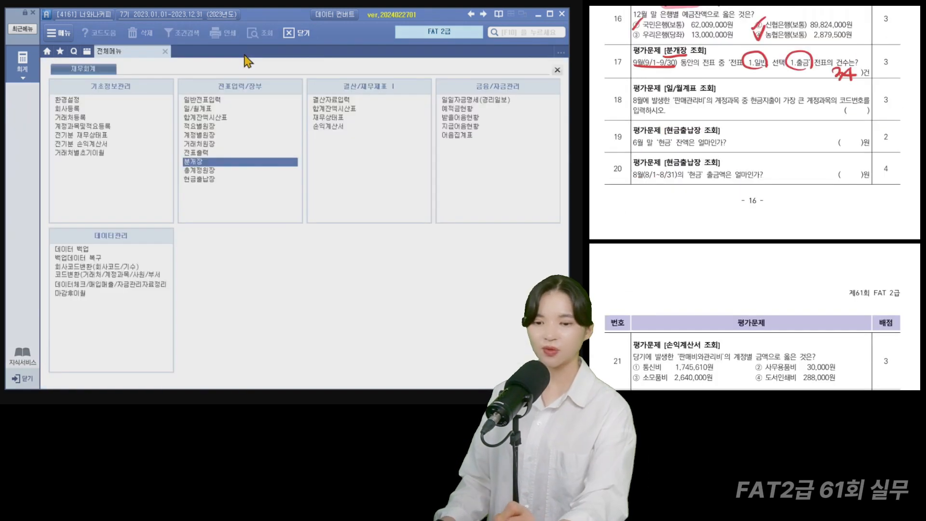
drag(663, 87, 713, 88)
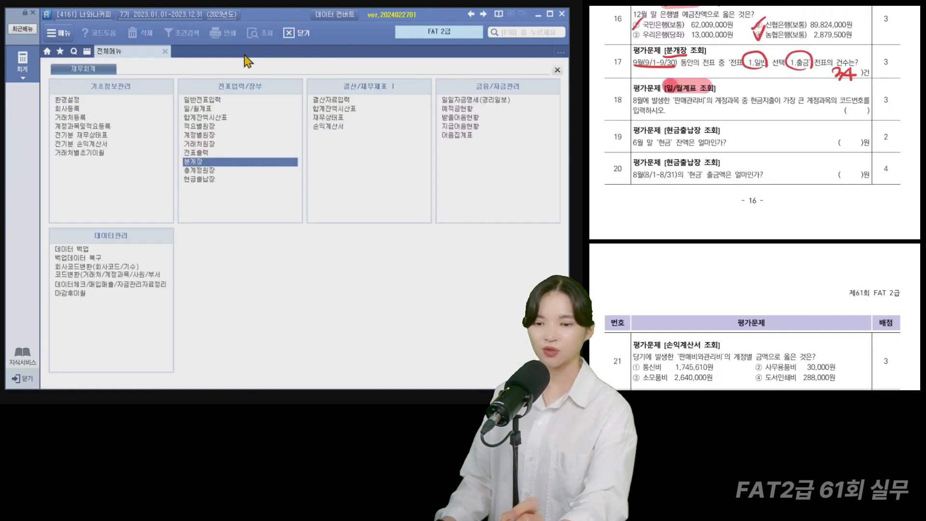
click(198, 108)
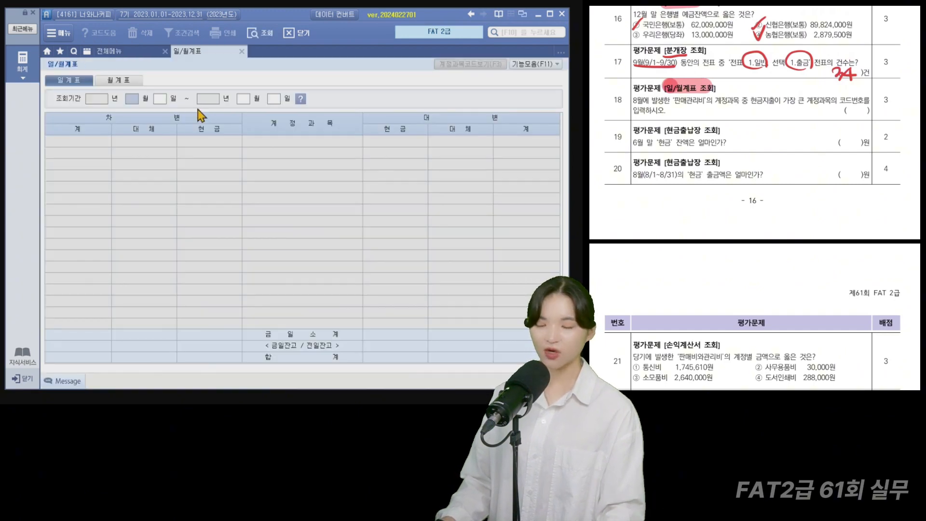
text(08010831)
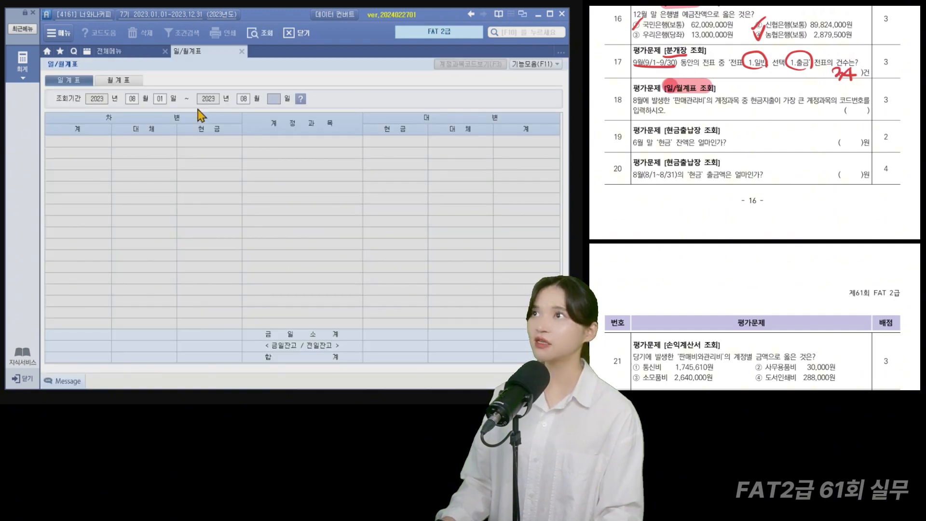
key(Return)
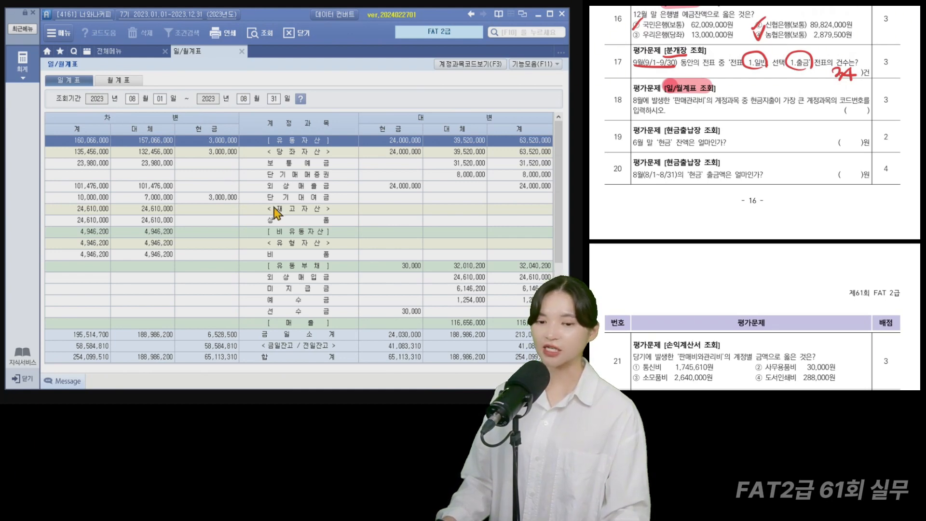
Find the 판매관리비 section in the 일계표 and box its accounts and the 차변 heading
scroll(282, 248, down, 3)
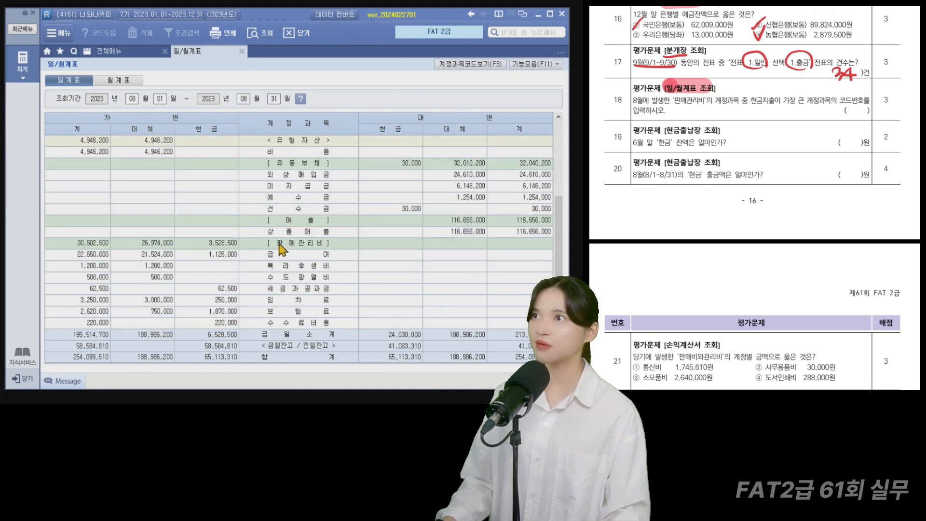
click(281, 248)
scroll(559, 254, down, 1)
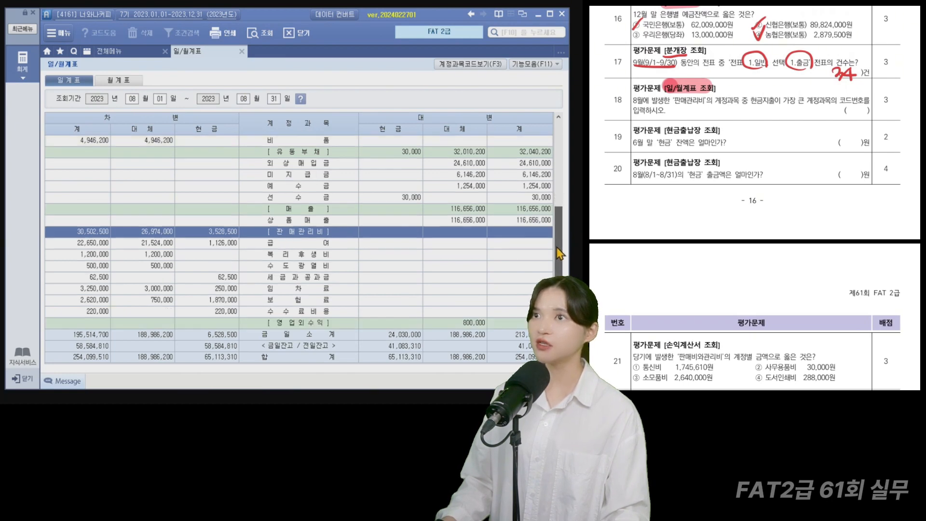
scroll(560, 254, down, 1)
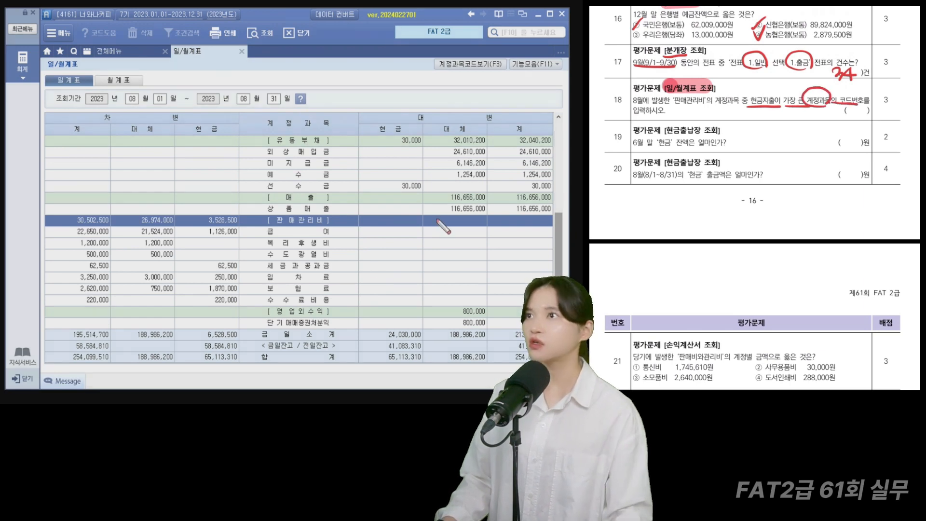
mouse_move(354, 215)
mouse_down()
mouse_move(162, 286)
mouse_move(43, 315)
mouse_up()
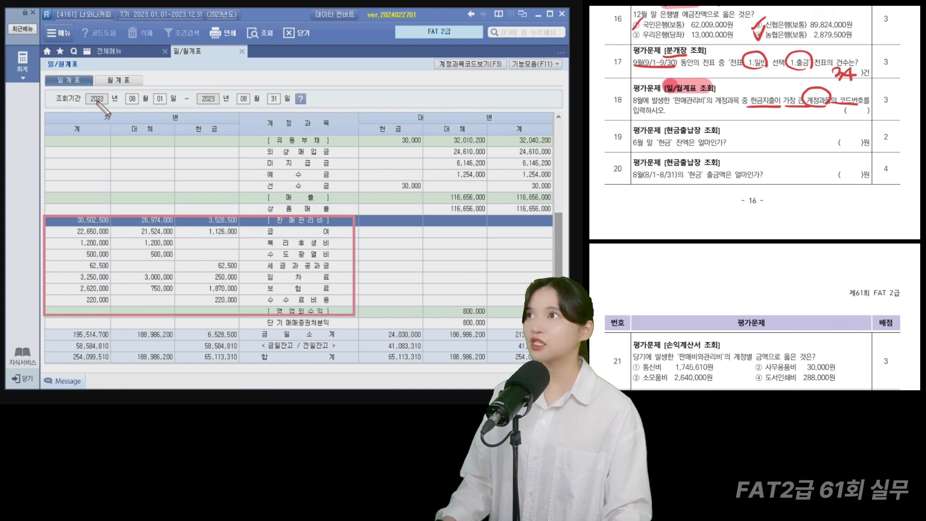
drag(92, 102, 208, 129)
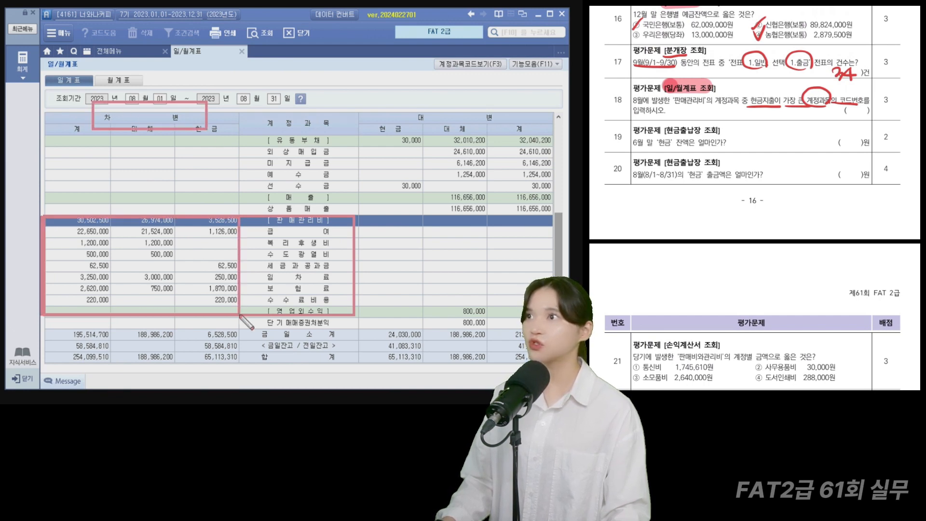
key(Escape)
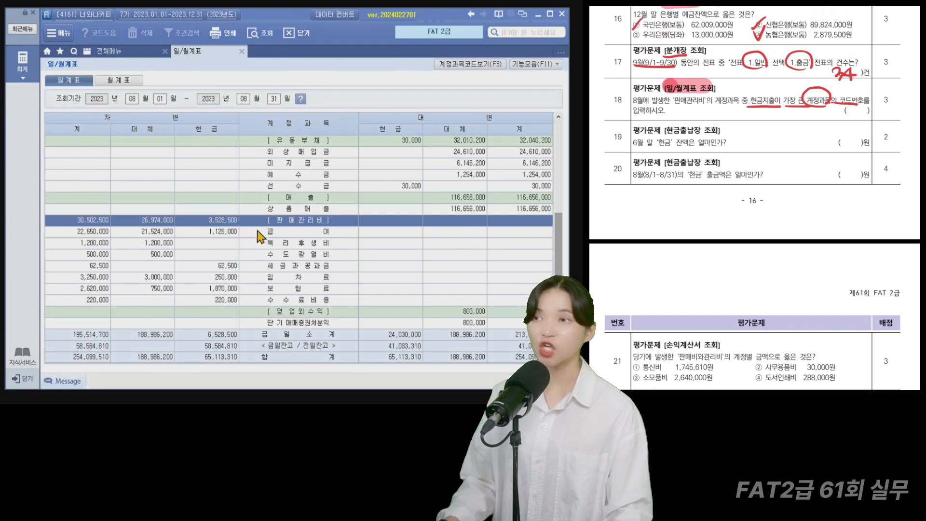
Compare the 차변 현금 amounts of the 판매관리비 accounts and box 보험료 as the largest cash expense
key(ctrl+2)
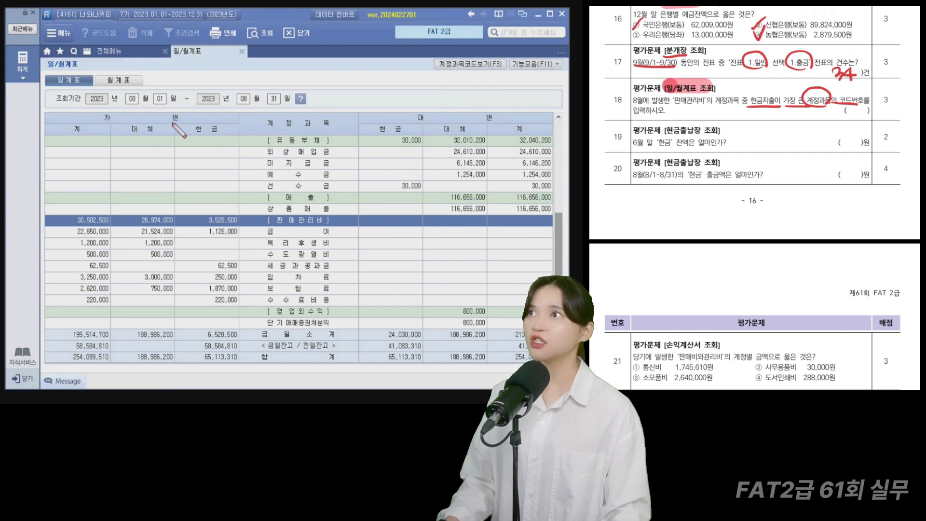
mouse_move(172, 124)
mouse_down()
mouse_move(232, 313)
mouse_move(239, 307)
mouse_up()
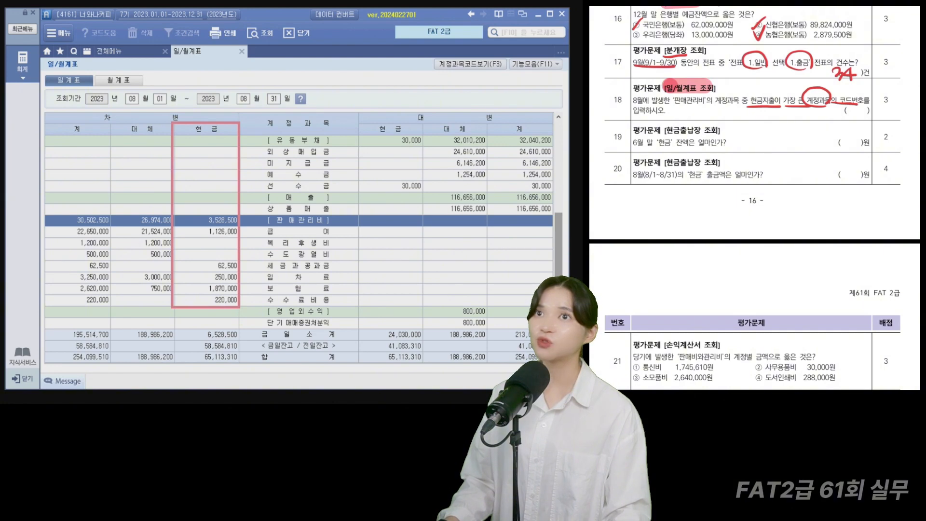
drag(138, 199, 3, 350)
drag(30, 194, 157, 338)
key(Escape)
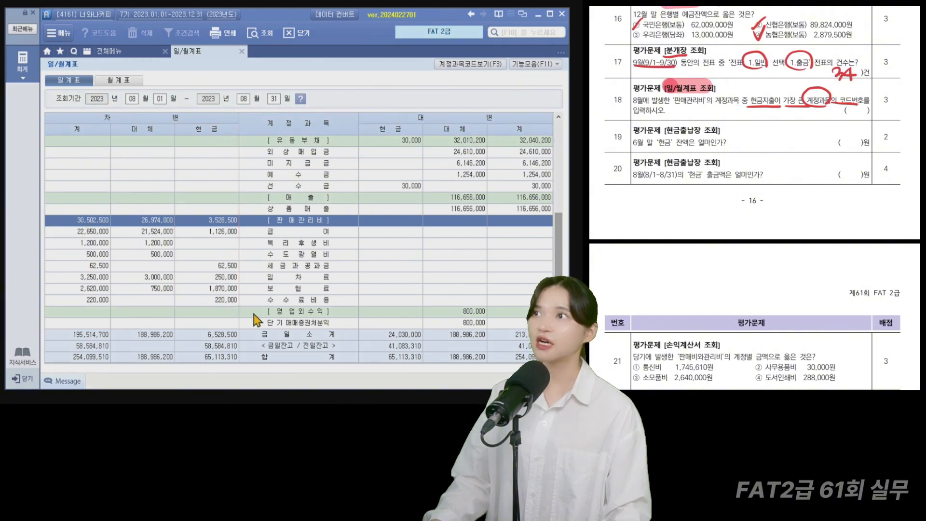
key(ctrl+2)
drag(170, 208, 246, 314)
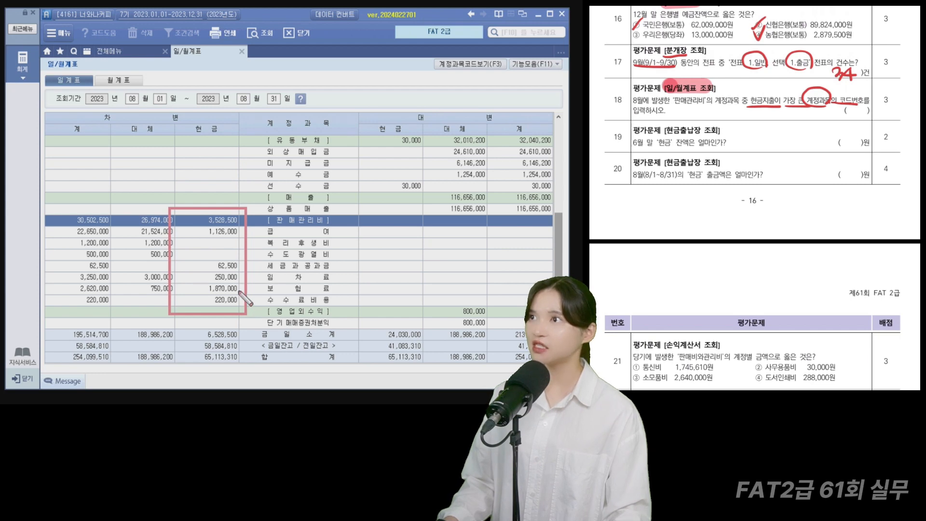
drag(166, 278, 336, 300)
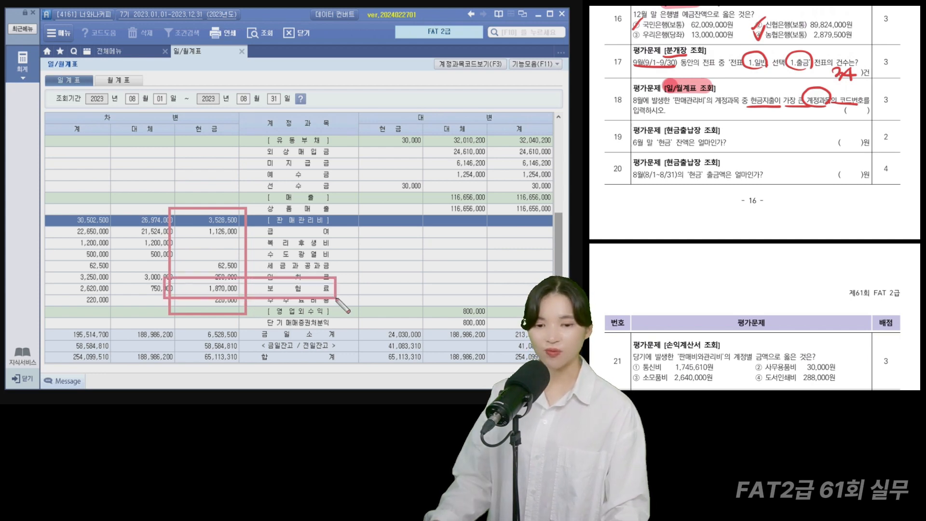
key(Escape)
Open the 계정별원장 details of 보험료 and write its account code as the answer to question 18
click(297, 288)
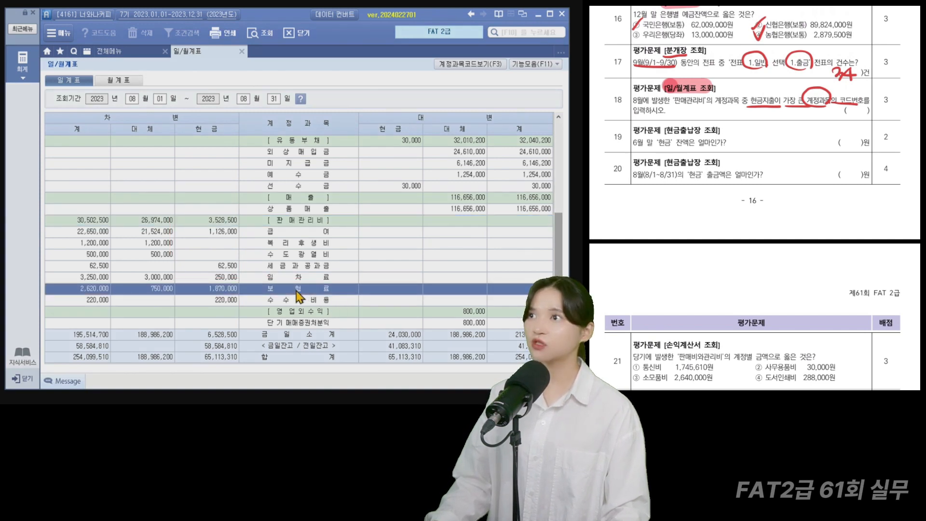
double_click(297, 289)
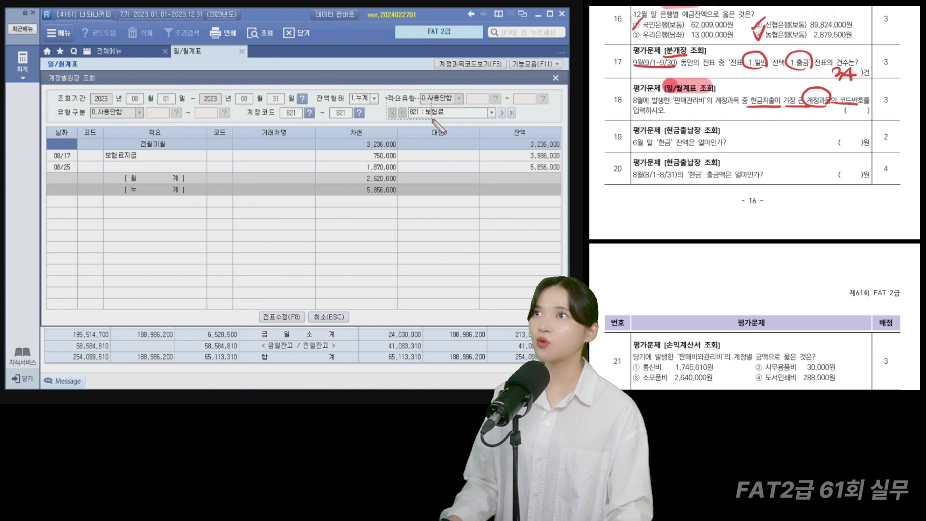
drag(432, 121, 432, 120)
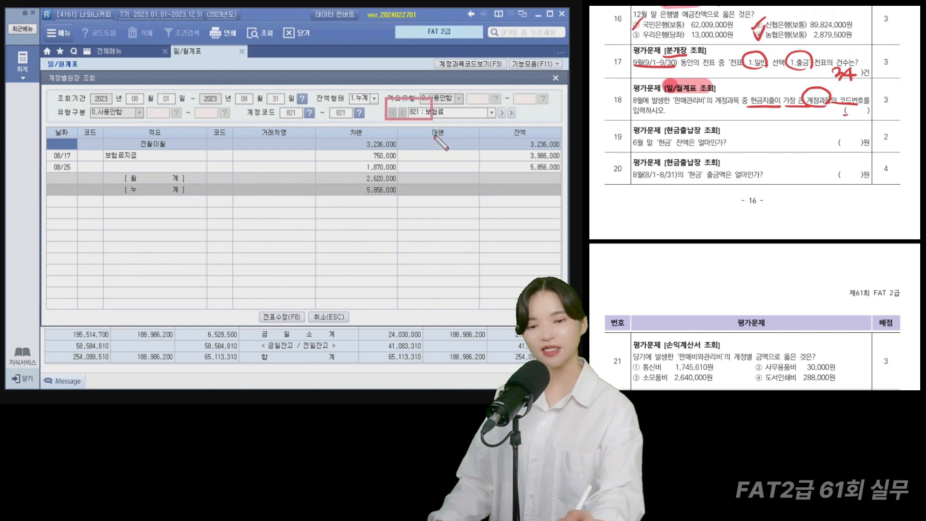
drag(848, 115, 856, 120)
drag(859, 110, 868, 119)
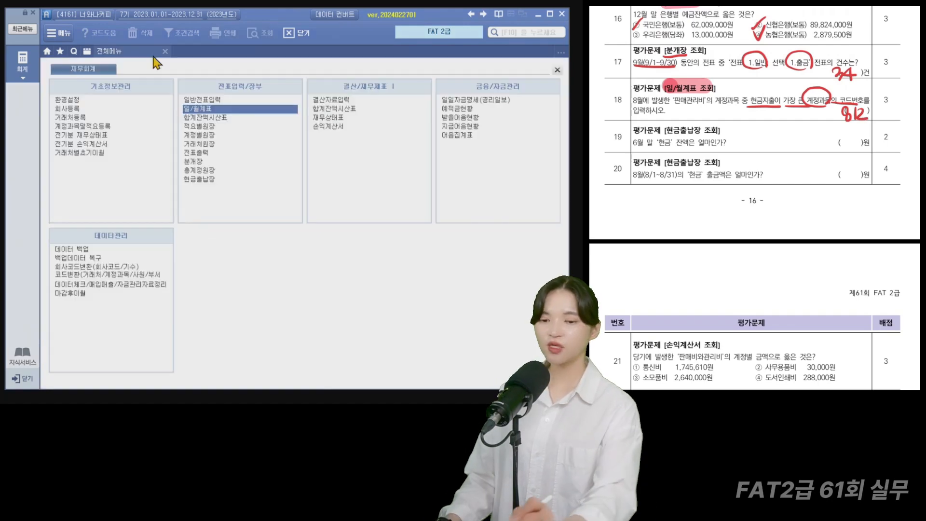
Underline 현금출납장 in question 19 and load the 현금출납장 for June 30, 2023
drag(663, 136, 704, 136)
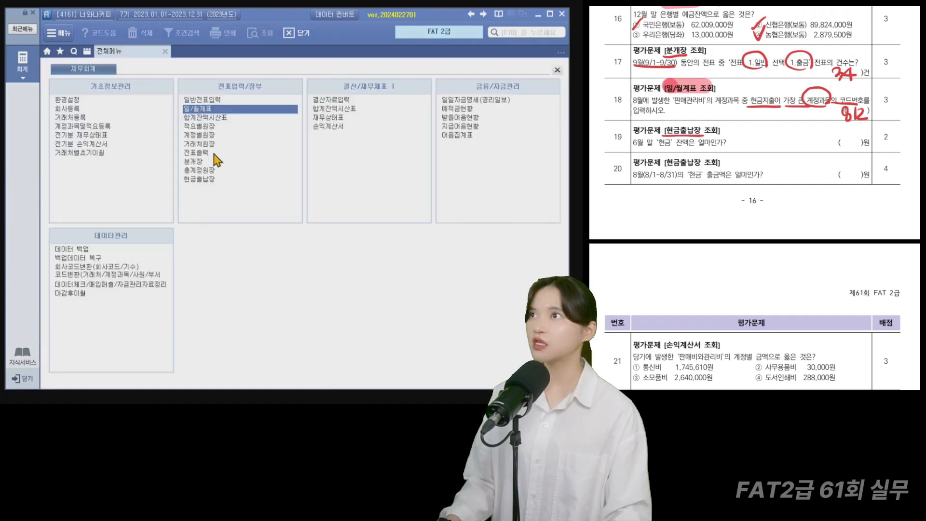
click(209, 180)
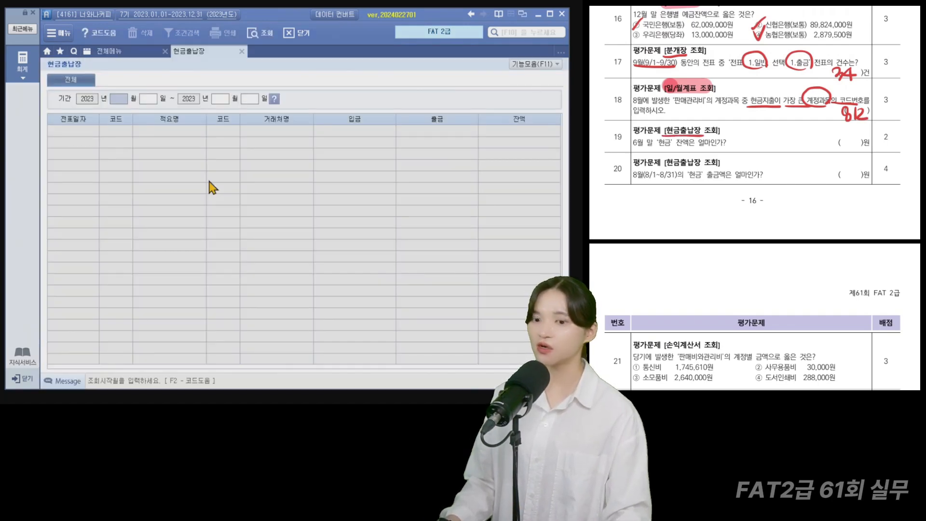
text(06300630)
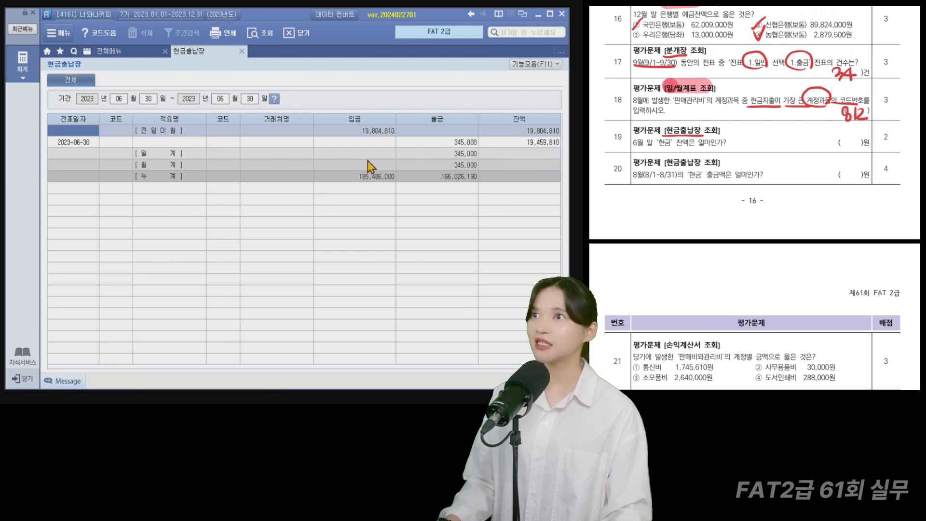
Box the June 30 row and its 잔액, and write 19,459,810 as the answer to question 19
mouse_move(48, 133)
mouse_down()
mouse_move(104, 152)
mouse_move(570, 152)
mouse_up()
mouse_move(795, 131)
mouse_down()
mouse_move(795, 144)
mouse_move(821, 140)
mouse_up()
click(811, 142)
mouse_move(817, 133)
mouse_down()
mouse_move(815, 145)
mouse_move(833, 147)
mouse_up()
mouse_move(845, 131)
mouse_down()
mouse_move(840, 145)
mouse_move(857, 135)
mouse_up()
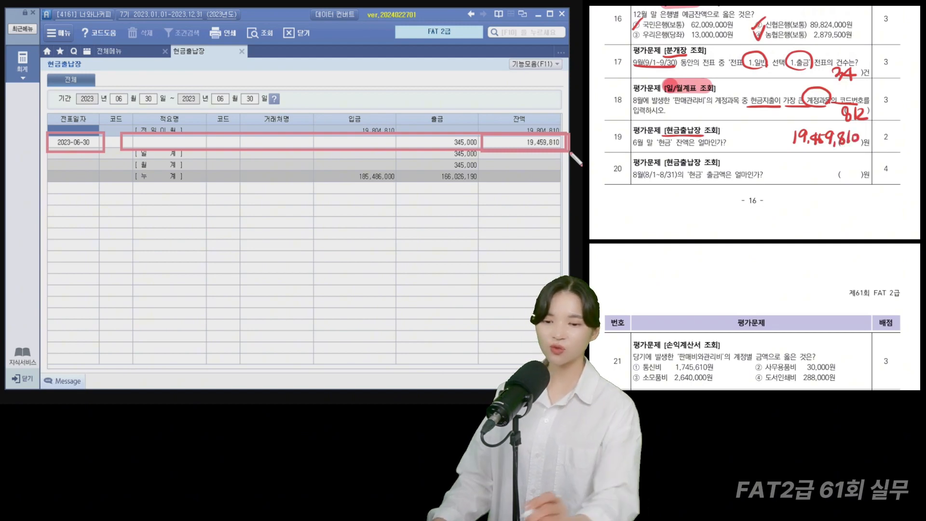
Underline 현금출납장 in question 20 and load the 현금출납장 for August 1 to 31, 2023
drag(664, 168, 701, 169)
key(Escape)
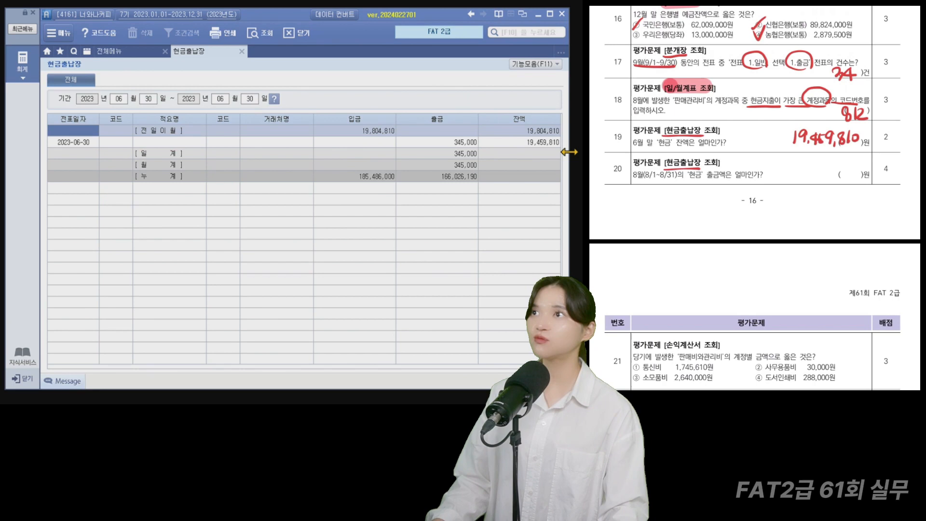
click(117, 99)
text(08018)
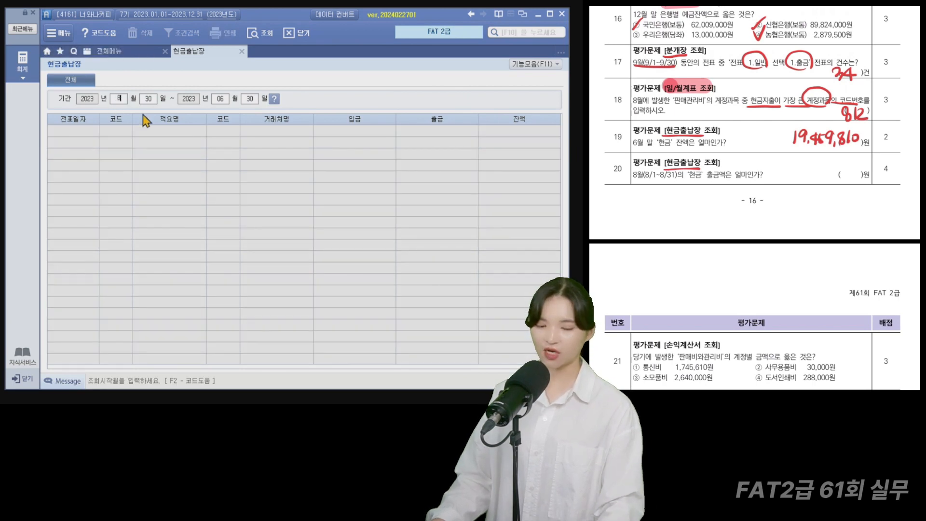
text(31)
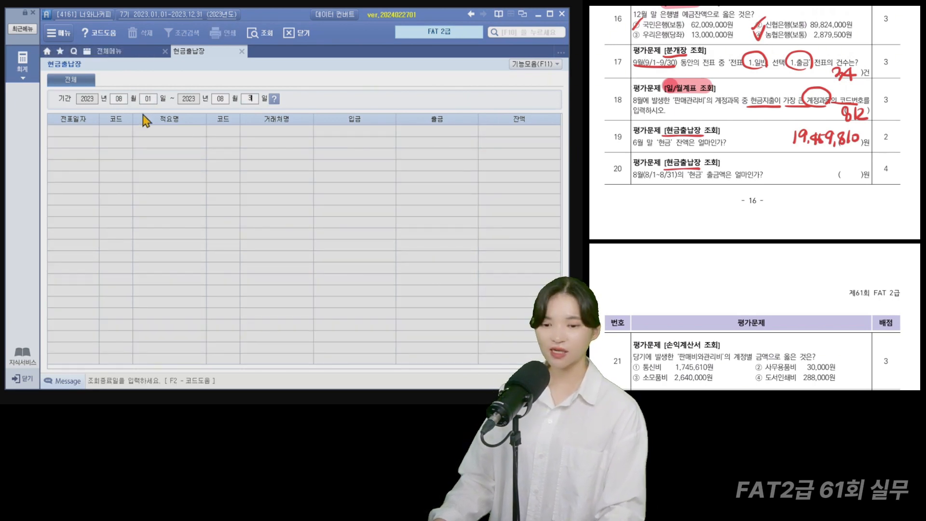
key(Return)
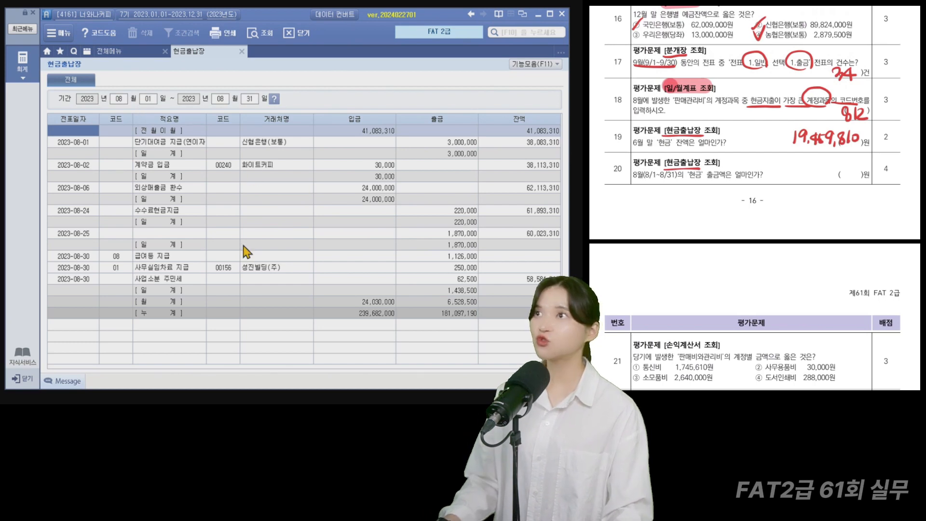
Box the August 월계 amount in the 출금 column and write 6,528,500 as the answer to question 20
drag(393, 108, 483, 287)
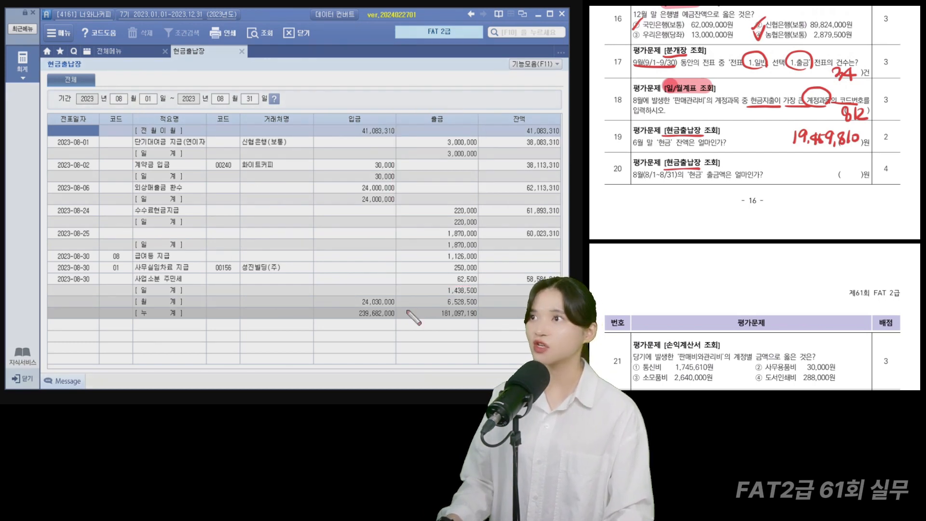
drag(394, 293, 482, 309)
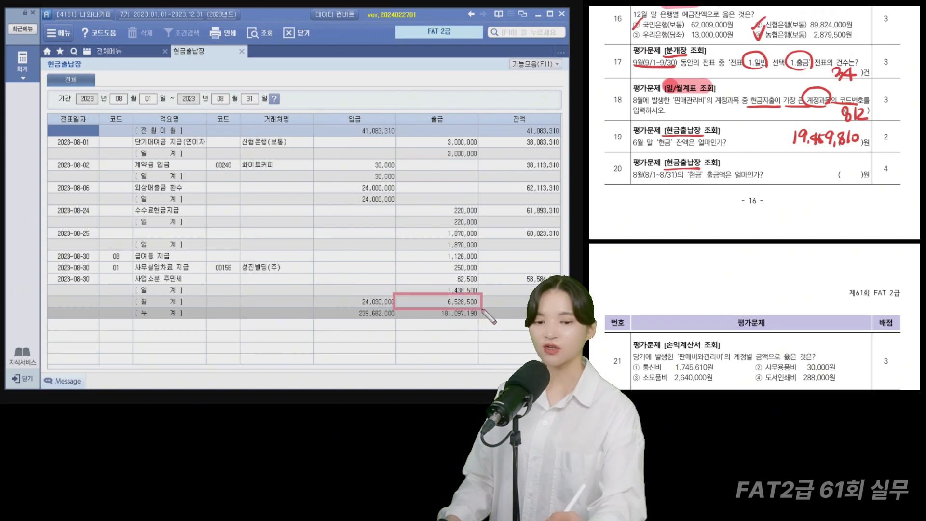
mouse_move(800, 163)
mouse_down()
mouse_move(796, 174)
mouse_move(859, 166)
mouse_up()
click(832, 174)
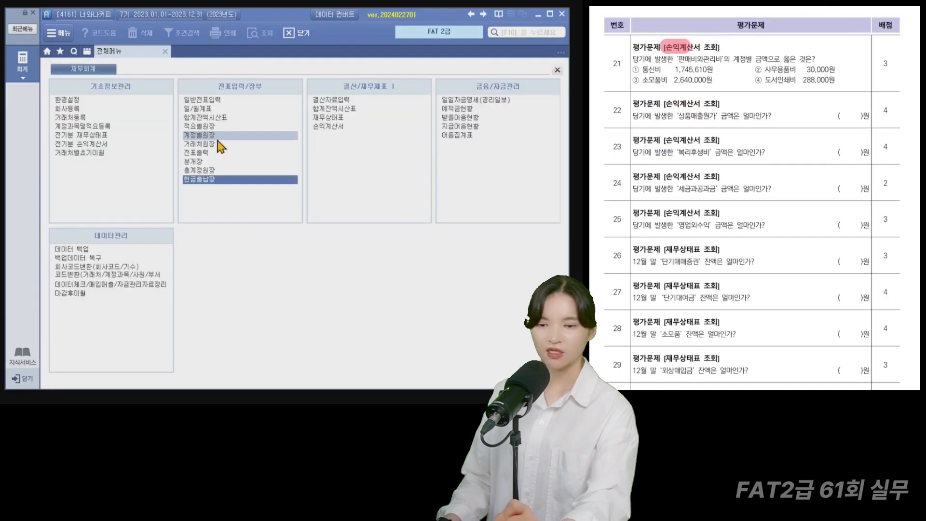
Highlight the 손익계산서 조회 label in each of questions 21 to 25
drag(663, 46, 718, 46)
drag(663, 103, 719, 103)
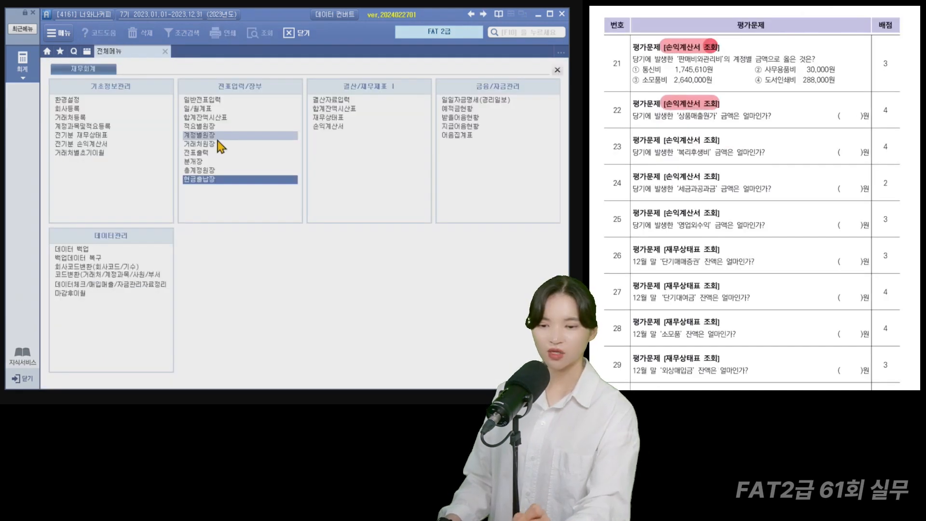
drag(663, 139, 719, 140)
drag(663, 176, 719, 176)
drag(663, 213, 719, 213)
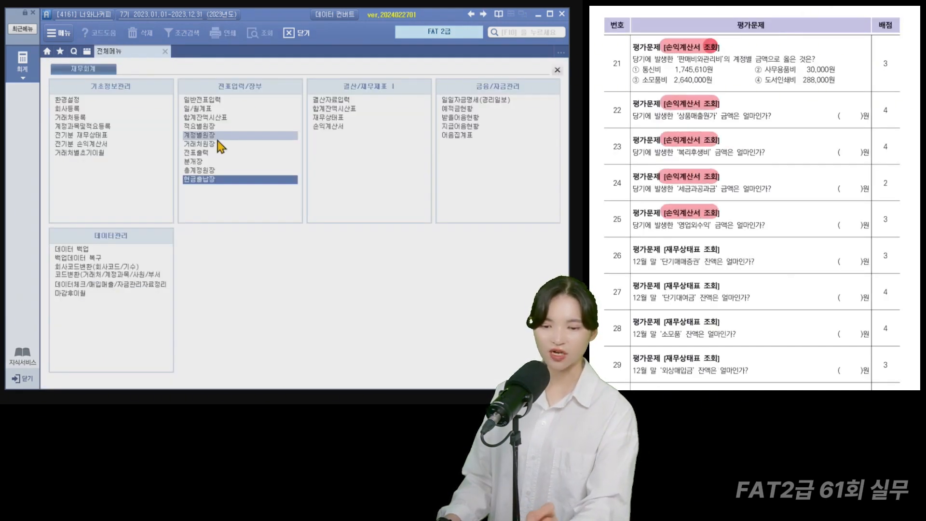
Load the 손익계산서 for December 2023 and box the 제 7(당)기 amount column
click(332, 127)
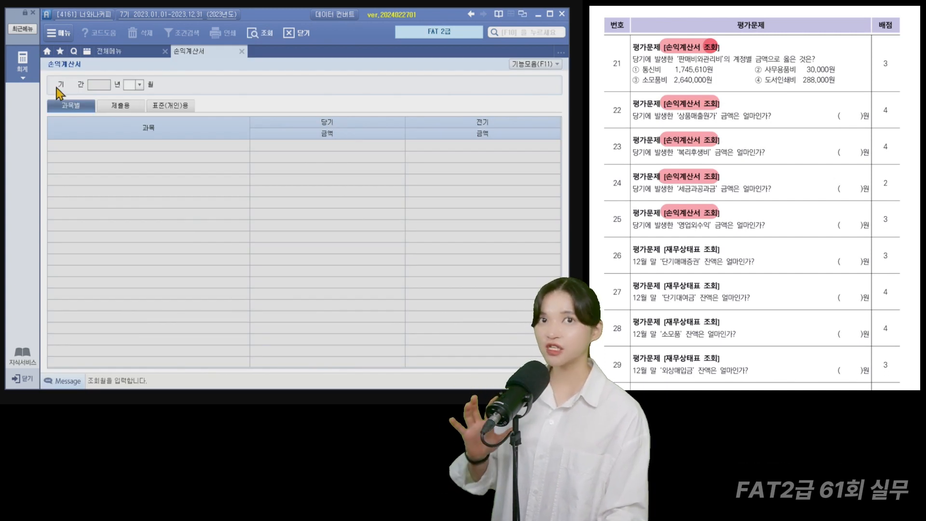
text(12)
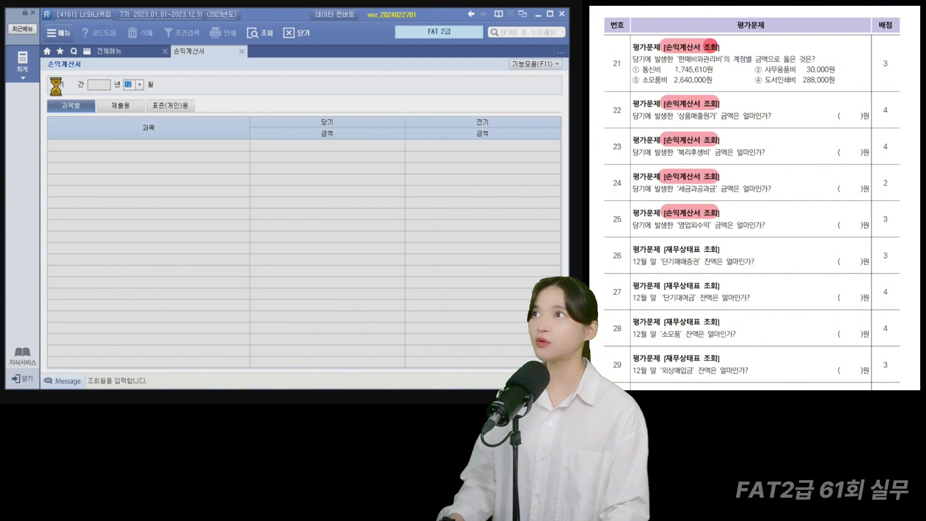
key(Return)
mouse_move(231, 106)
mouse_down()
mouse_move(374, 154)
mouse_move(401, 151)
mouse_up()
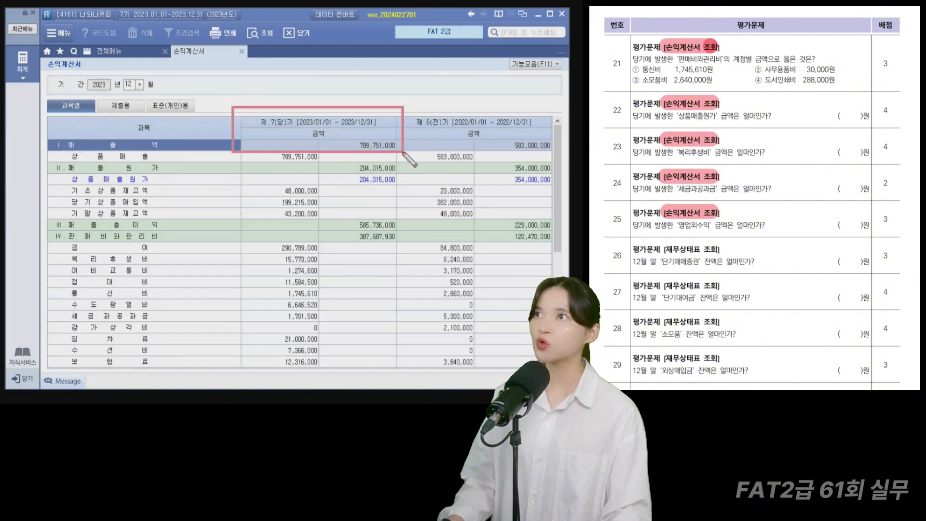
key(Escape)
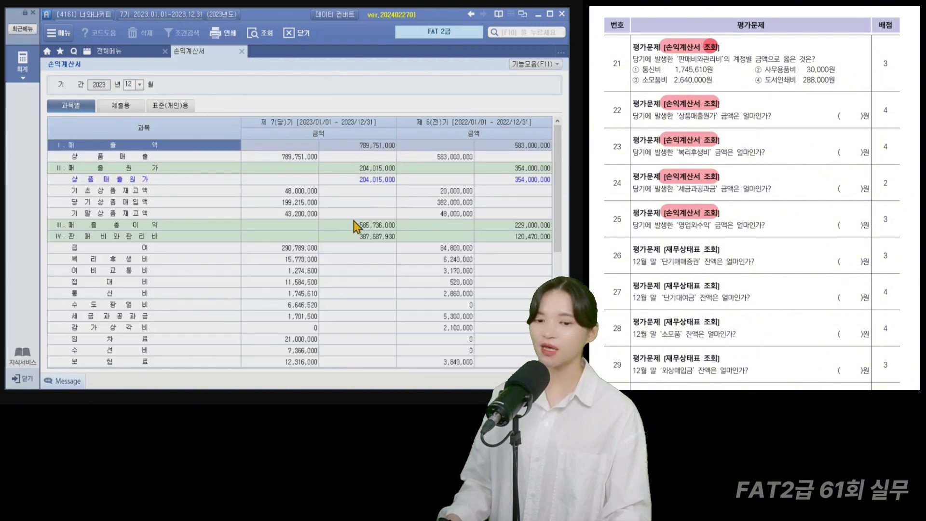
Compare the 당기 판매비와관리비 amounts with the options and mark ① 통신비 as the answer to question 21
scroll(355, 224, down, 3)
click(159, 146)
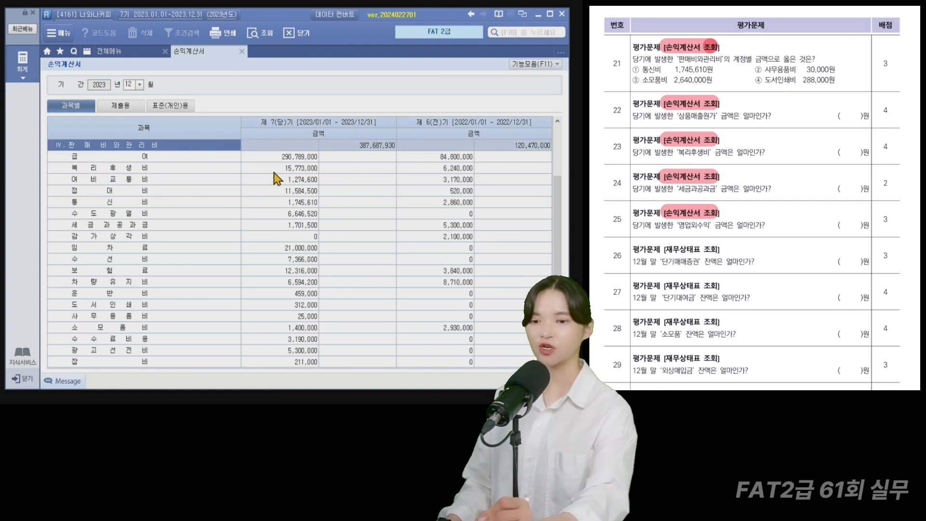
click(285, 204)
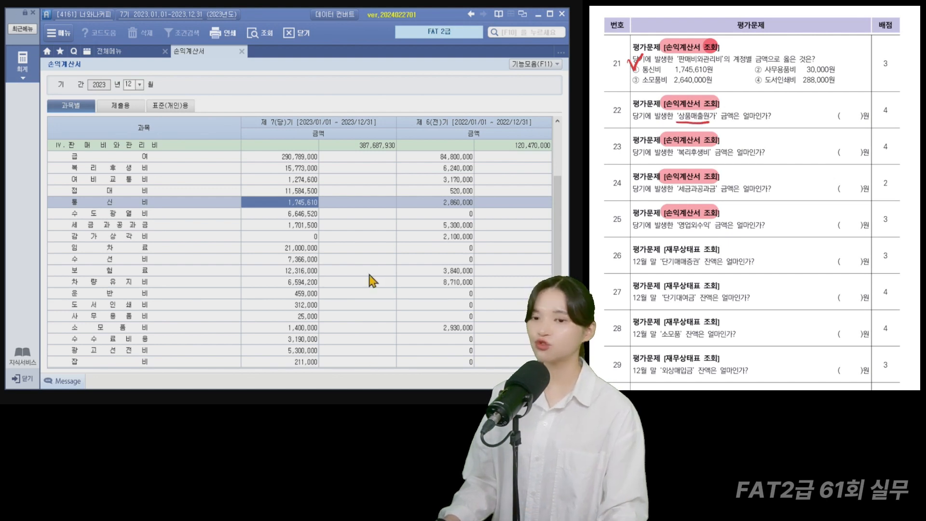
Look up 상품매출원가 and 복리후생비, and write 204,015,000 and 15,773,000 as the answers to questions 22 and 23
scroll(327, 250, up, 3)
click(367, 179)
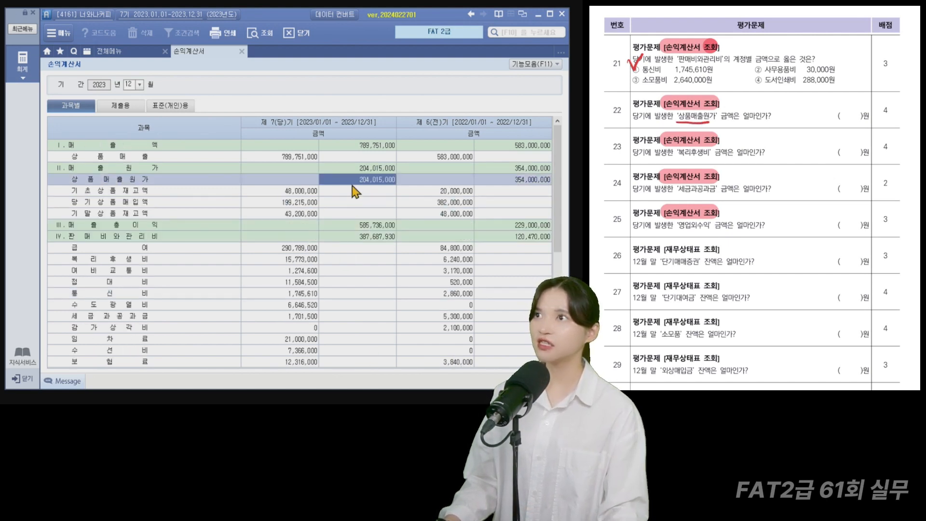
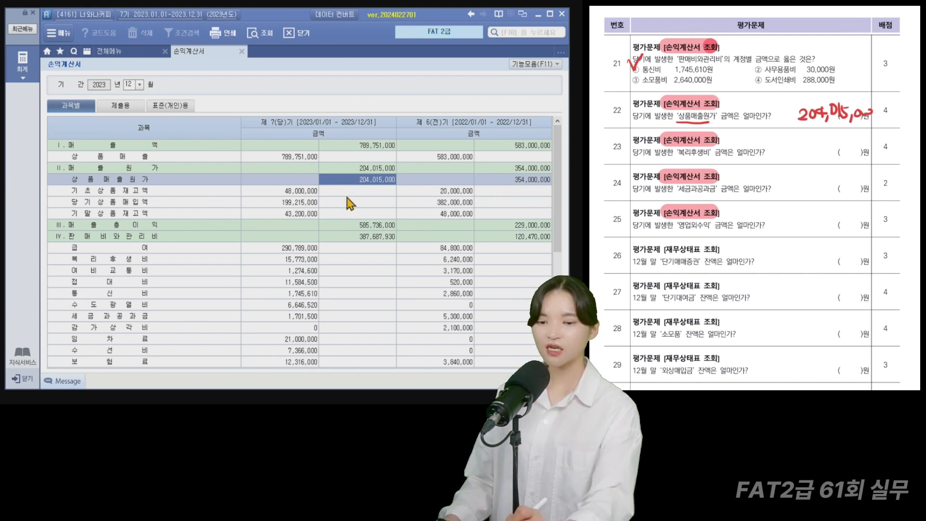
click(273, 261)
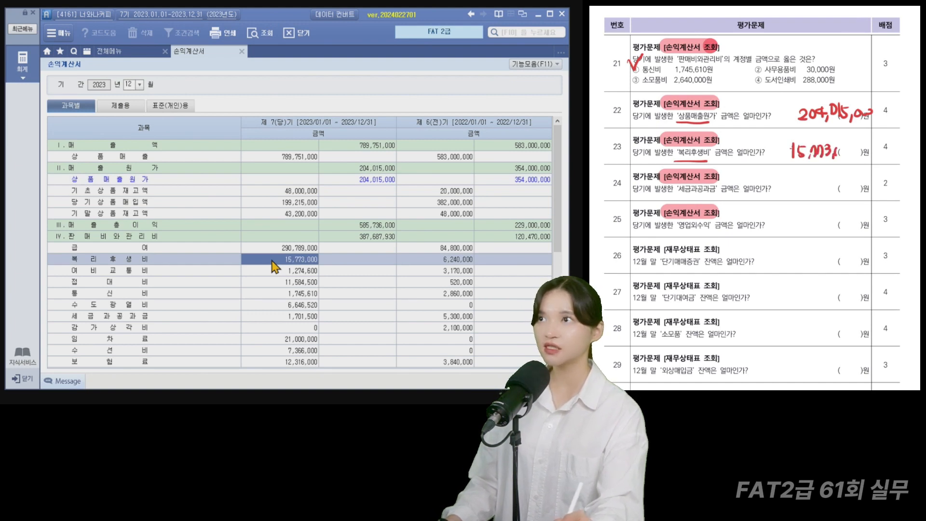
Look up 세금과공과금 and 영업외수익, and write 1,701,500 and 9,000,000 as the answers to questions 24 and 25
click(254, 320)
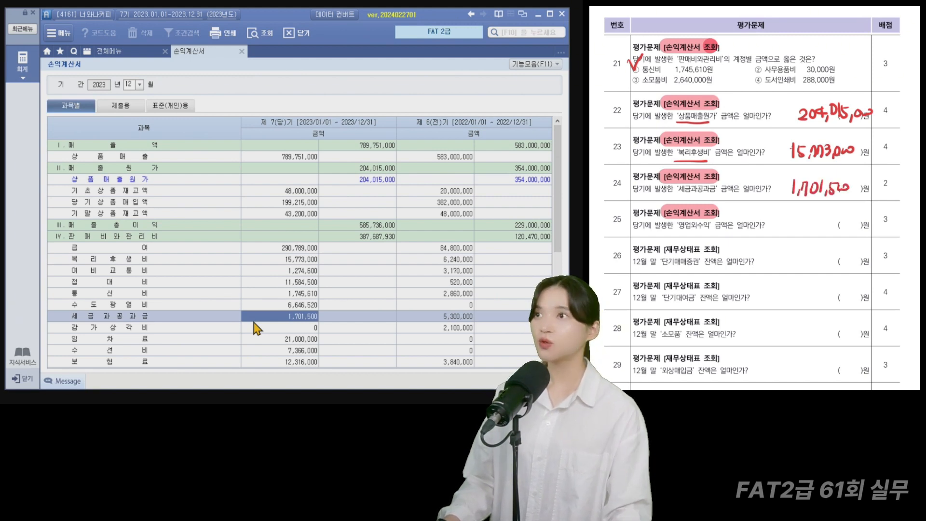
scroll(282, 263, down, 5)
click(351, 284)
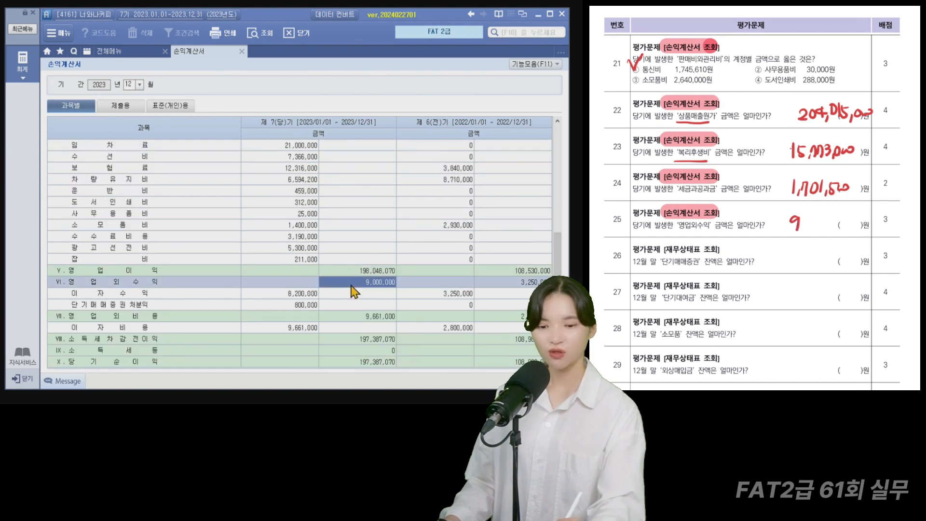
Close the 손익계산서, load the 재무상태표 for December 2023 and box its 제 7(당)기 column
click(241, 52)
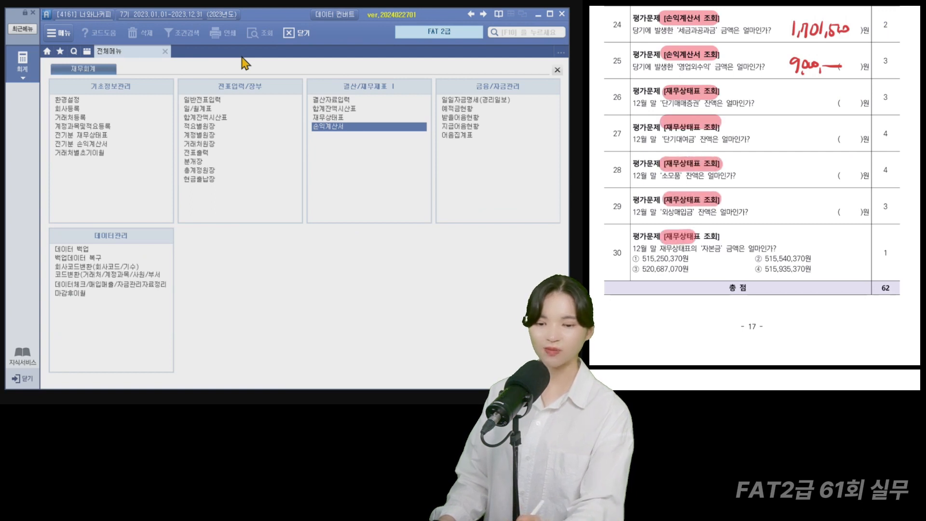
click(328, 117)
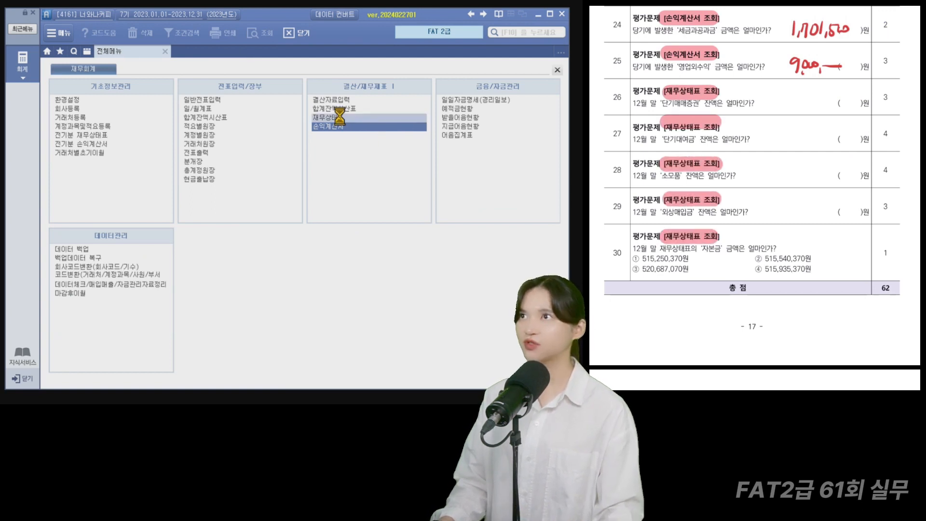
key(Return)
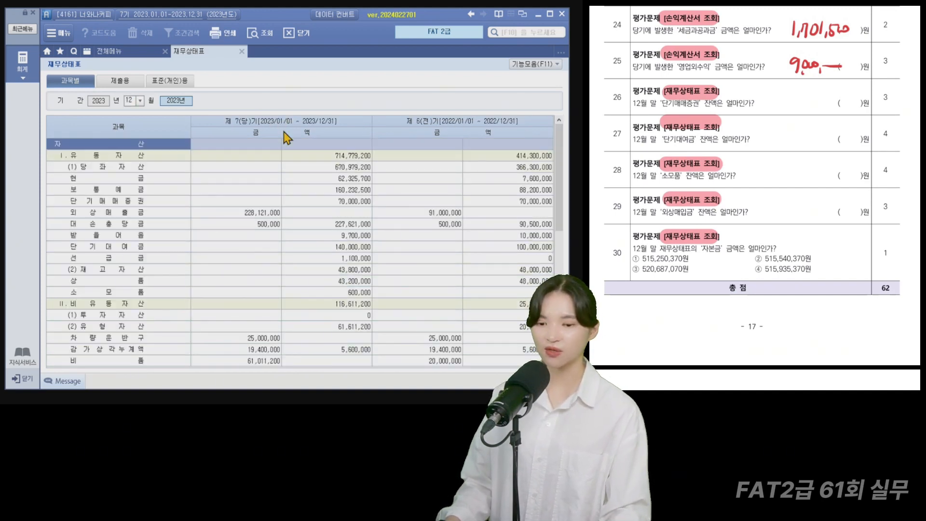
drag(196, 107, 370, 147)
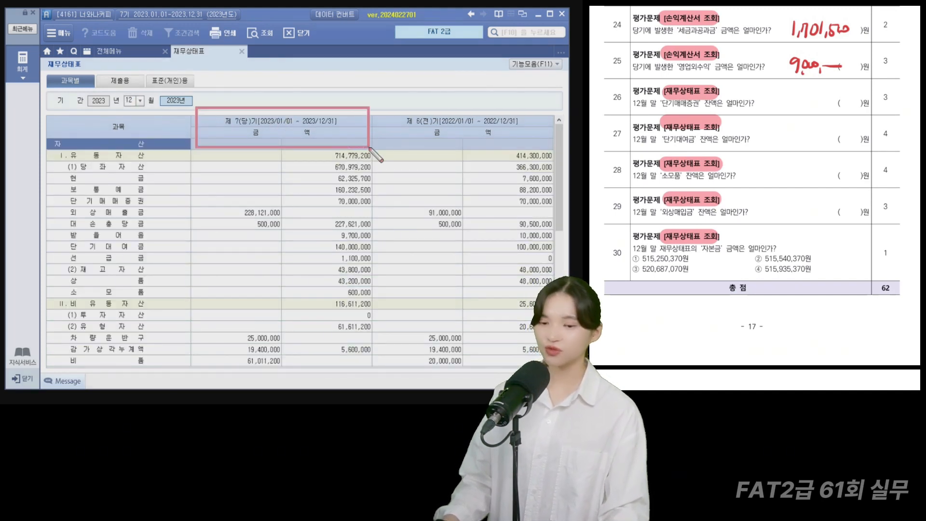
key(Escape)
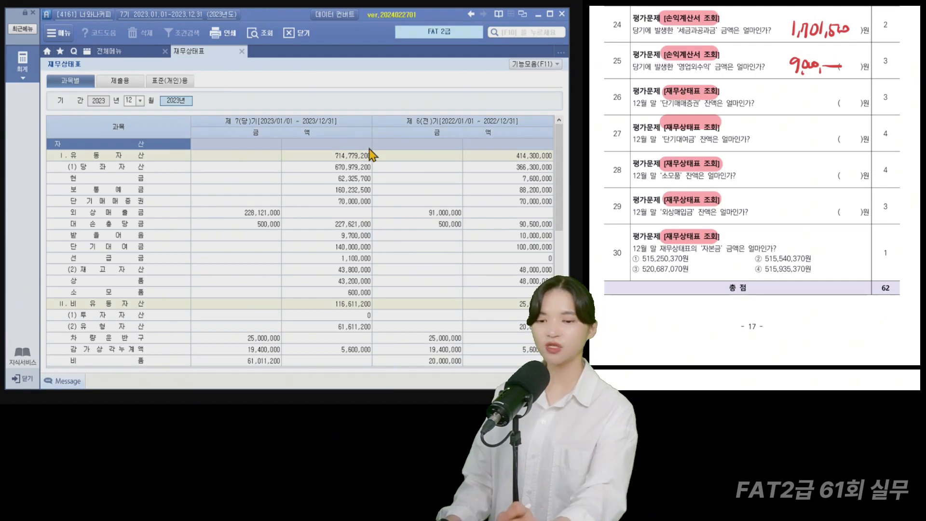
Highlight 단기매매증권 in question 26, look up its 당기 balance and write 70,000,000 in shorthand as the answer
drag(664, 104, 698, 103)
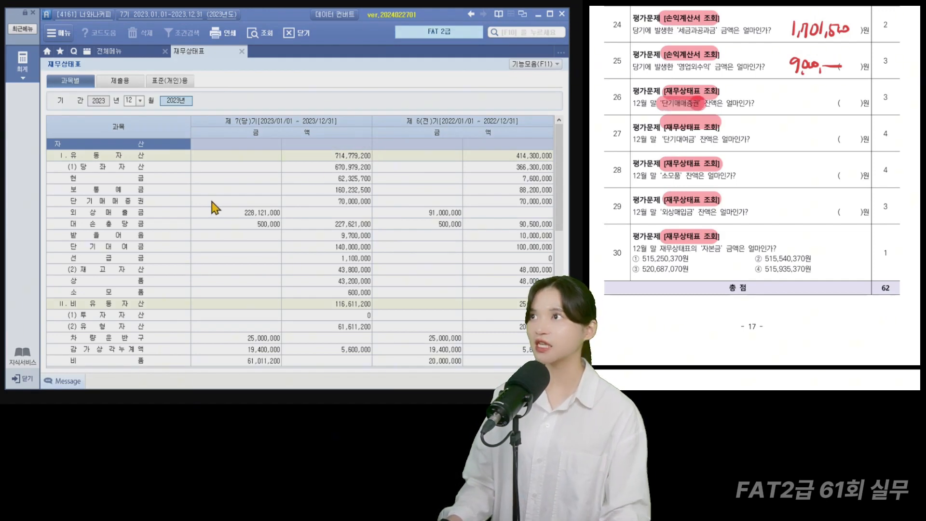
click(308, 203)
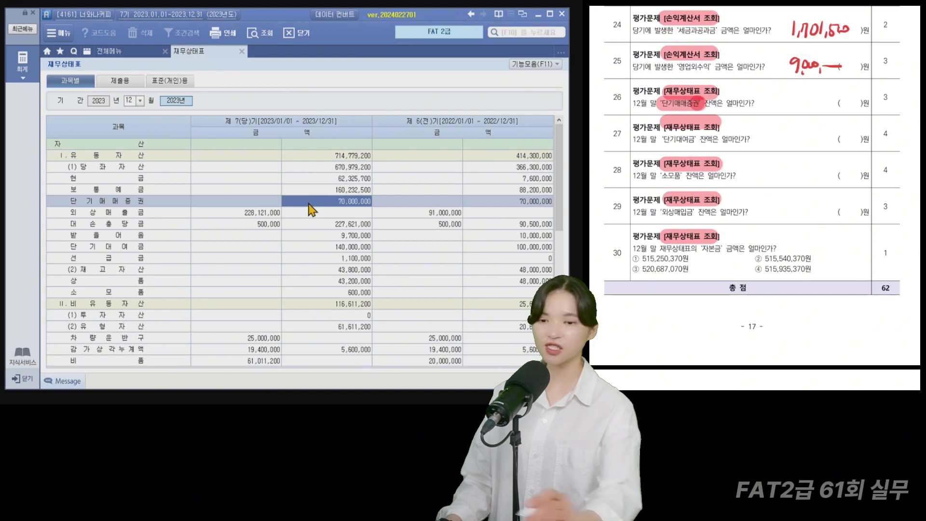
mouse_move(807, 95)
mouse_down()
mouse_move(812, 108)
mouse_move(818, 96)
mouse_up()
drag(823, 105, 840, 101)
drag(839, 103, 838, 109)
drag(842, 103, 856, 103)
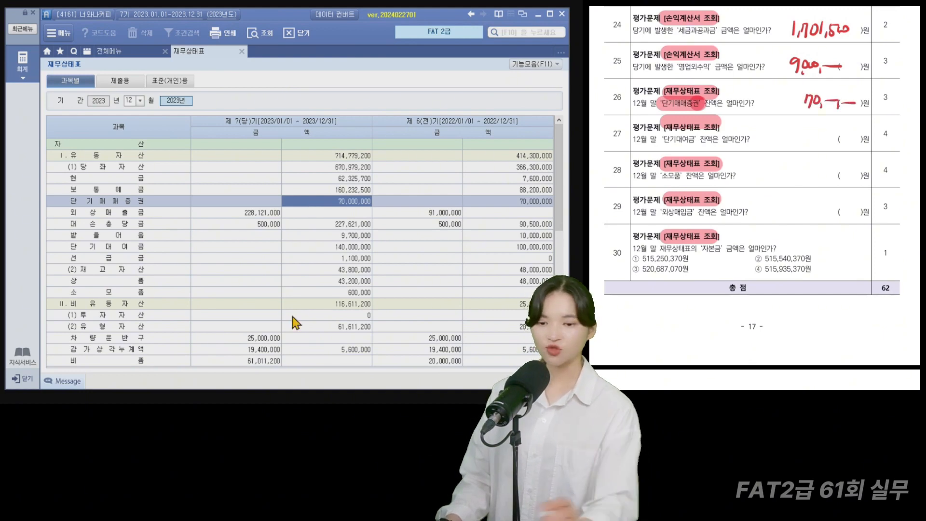
Underline 단기대여금 in question 27, look up its 당기 balance and write 140,000,000 in shorthand as the answer
drag(662, 145, 696, 144)
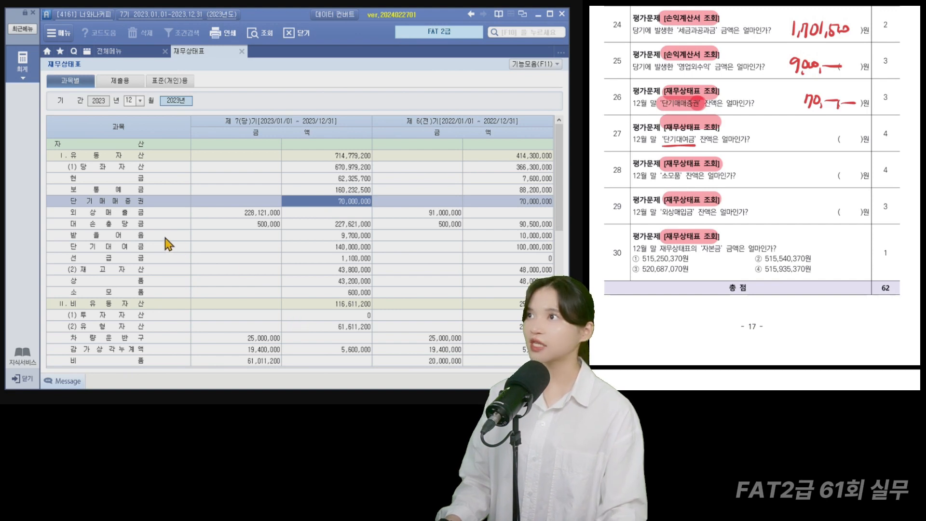
click(324, 247)
drag(792, 127, 790, 139)
drag(799, 128, 802, 139)
drag(803, 130, 811, 129)
drag(816, 136, 816, 141)
drag(818, 132, 855, 133)
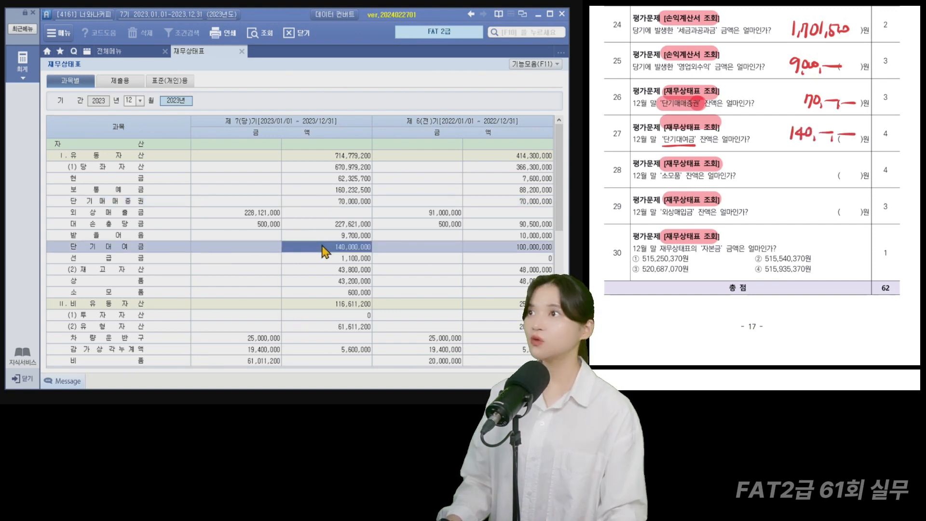
Look up the 당기 balance of 소모품 and write 600,000 in shorthand as the answer to question 28
click(326, 295)
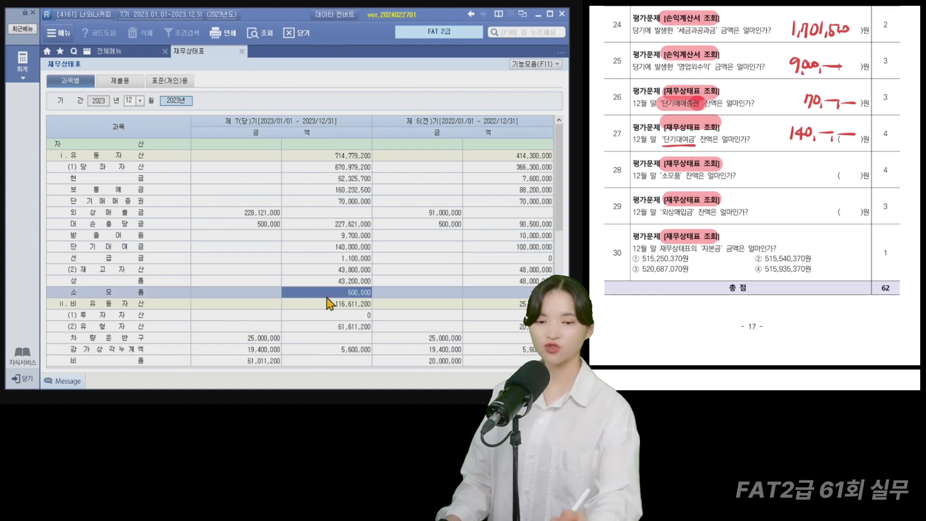
mouse_move(806, 168)
mouse_down()
mouse_move(801, 179)
mouse_move(810, 173)
mouse_up()
drag(821, 172, 824, 184)
drag(829, 176, 852, 175)
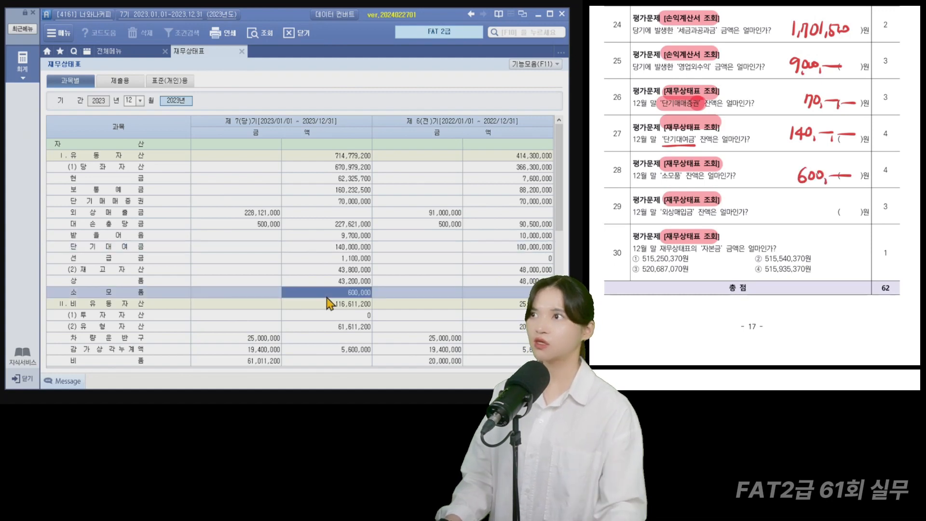
Look up the 당기 balance of 외상매입금 and write 157,015,000 in shorthand as the answer to question 29
scroll(328, 303, down, 3)
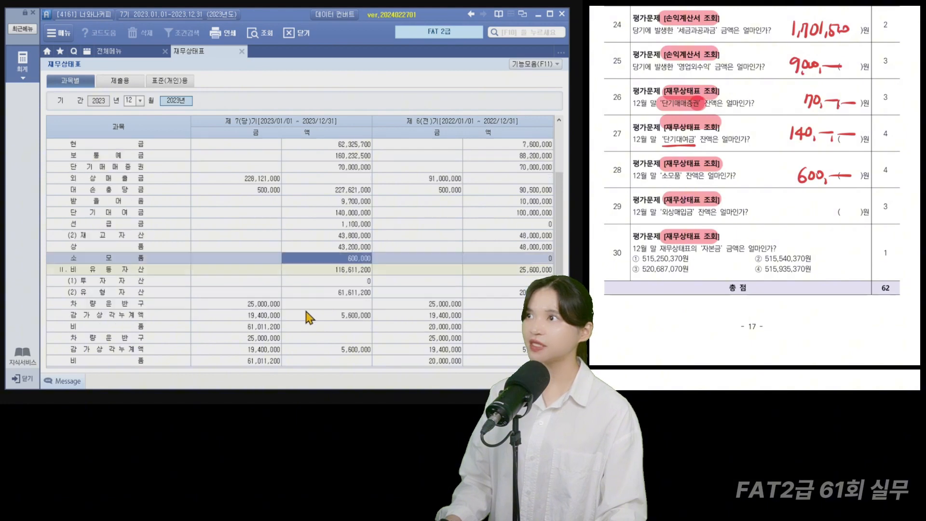
click(288, 349)
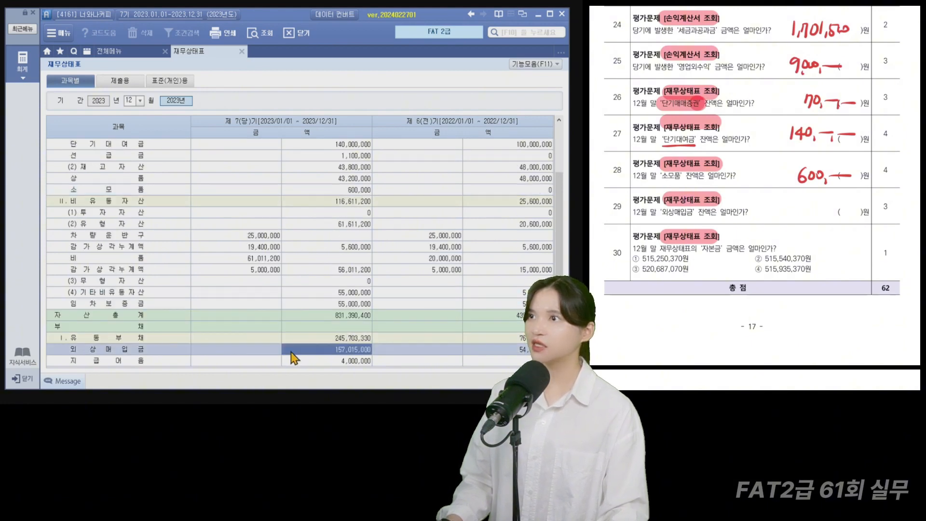
scroll(303, 291, down, 5)
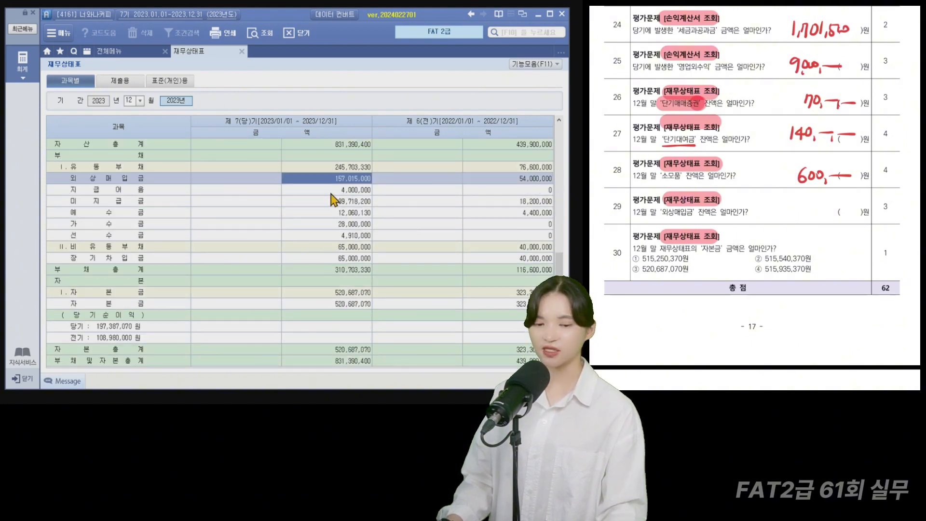
mouse_move(791, 202)
mouse_down()
mouse_move(791, 215)
mouse_move(814, 214)
mouse_up()
drag(823, 203, 829, 215)
drag(835, 203, 834, 216)
drag(844, 212, 842, 218)
drag(848, 210, 865, 208)
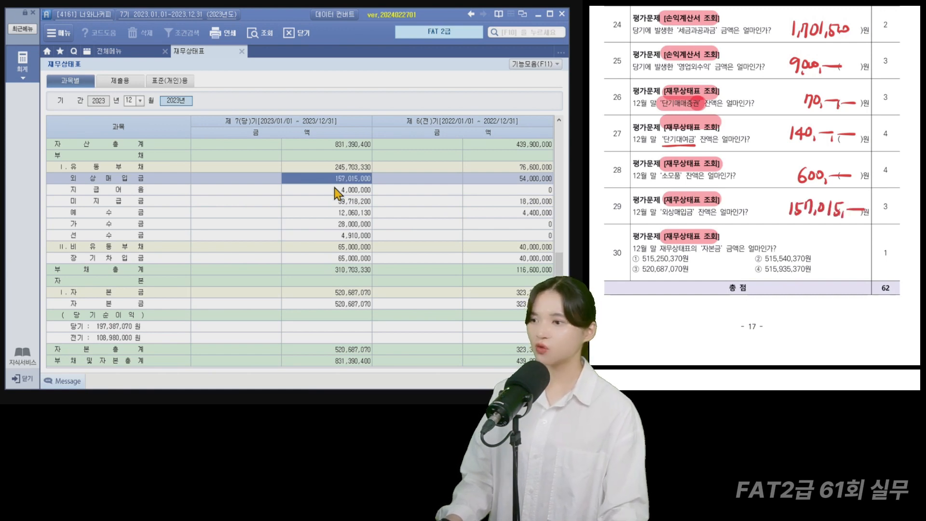
Circle 자본금 in question 30, look up its 당기 amount and tick option ③ 520,687,070원
drag(705, 244, 724, 240)
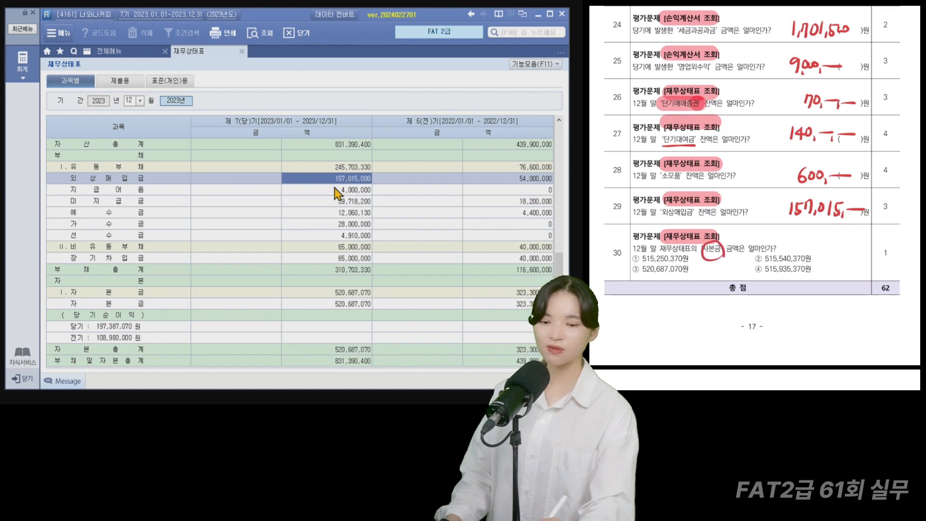
click(356, 307)
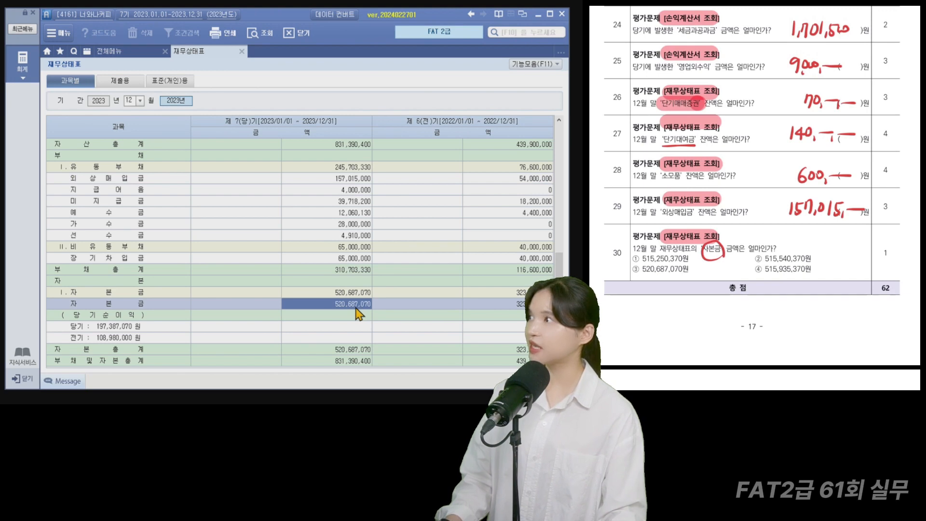
drag(632, 259, 645, 254)
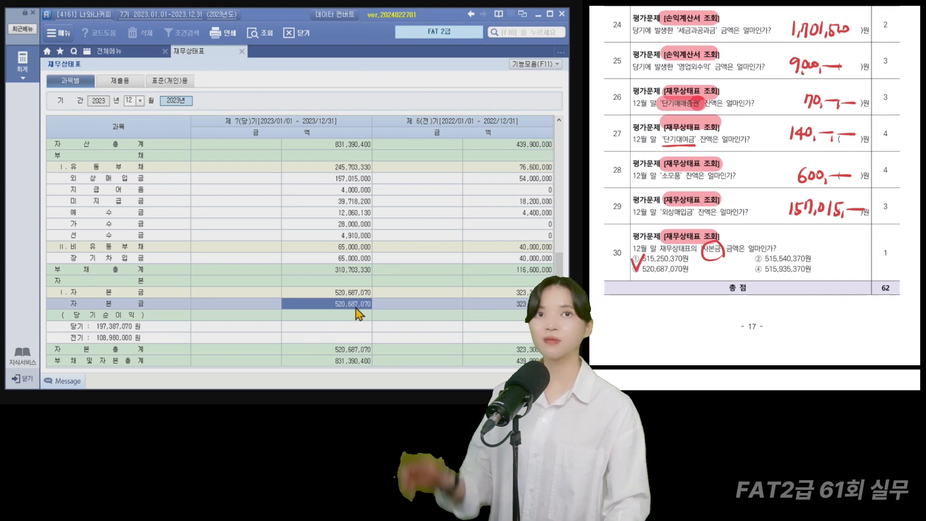
Highlight 전기분 유동비율 in question 31 and tick 유동자산 and 유동부채 in its formula
drag(663, 51, 737, 46)
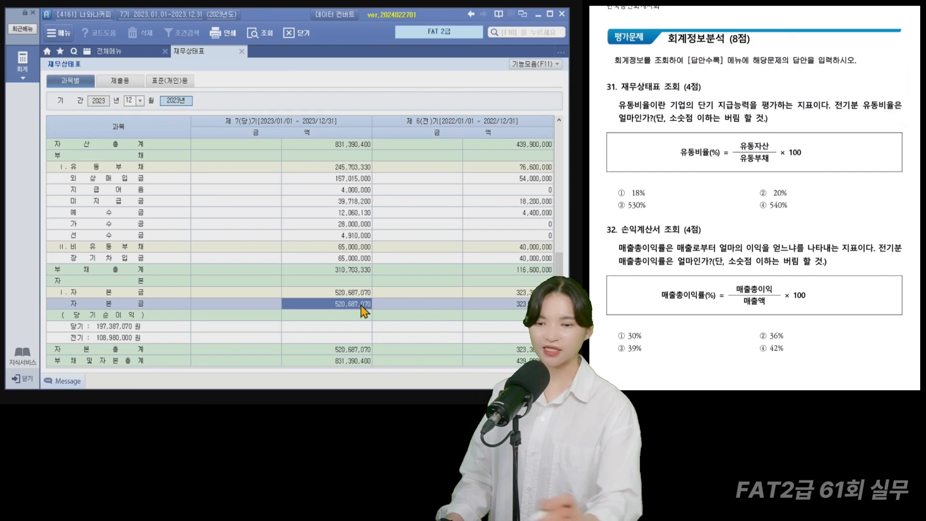
drag(610, 94, 664, 94)
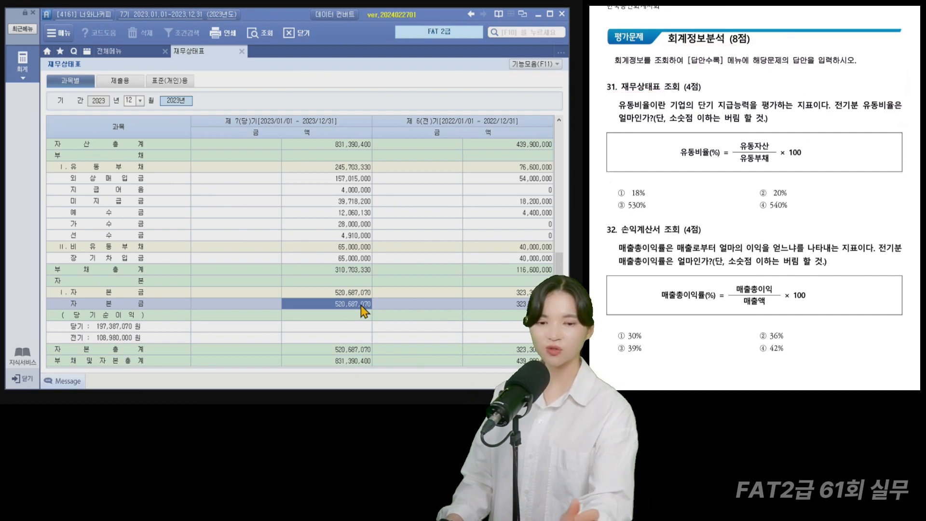
drag(827, 106, 900, 106)
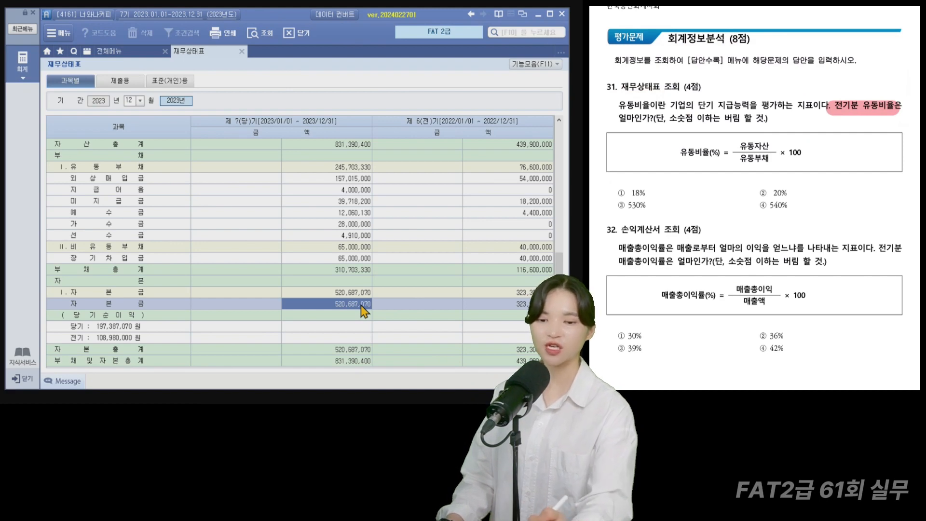
mouse_move(731, 137)
mouse_down()
mouse_move(740, 134)
mouse_move(734, 162)
mouse_move(740, 150)
mouse_up()
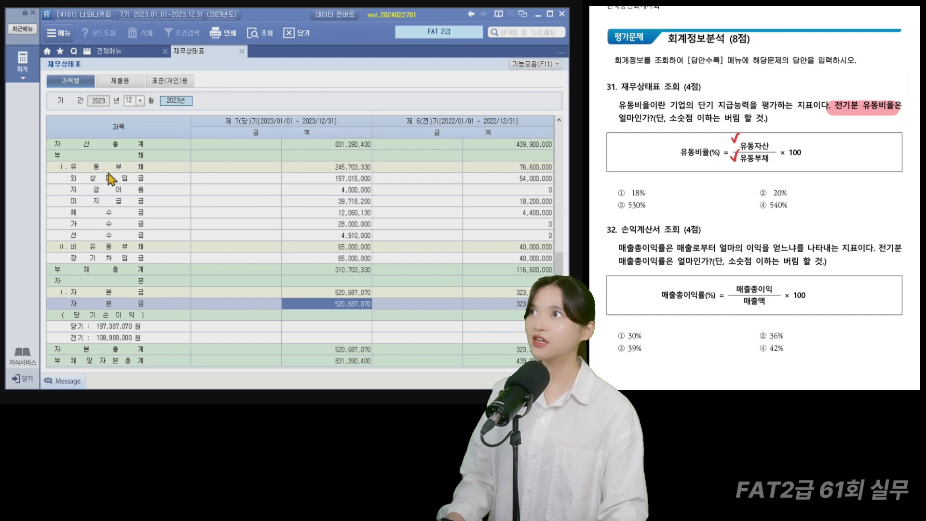
Circle 전기분 in question 31 and box the 제 6(전)기 column of the 재무상태표
scroll(319, 220, up, 10)
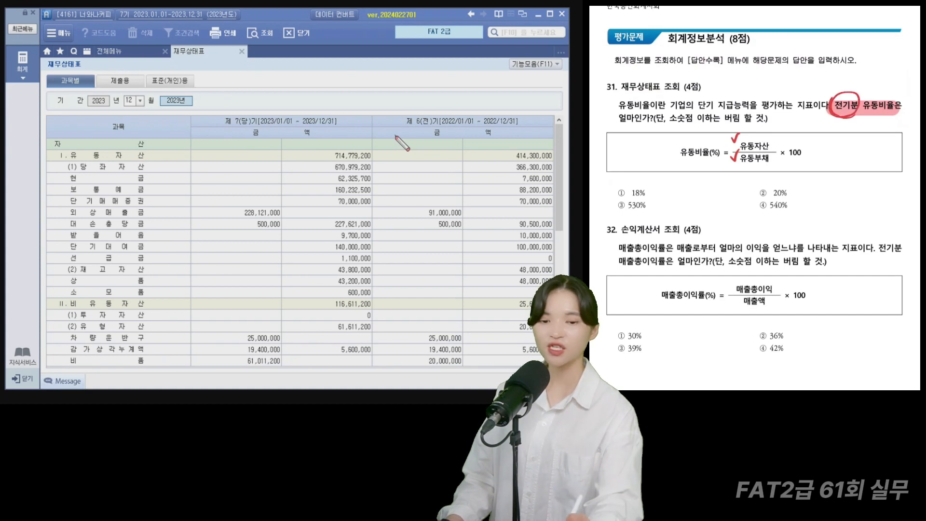
mouse_move(367, 101)
mouse_down()
mouse_move(368, 329)
mouse_move(550, 358)
mouse_up()
key(Escape)
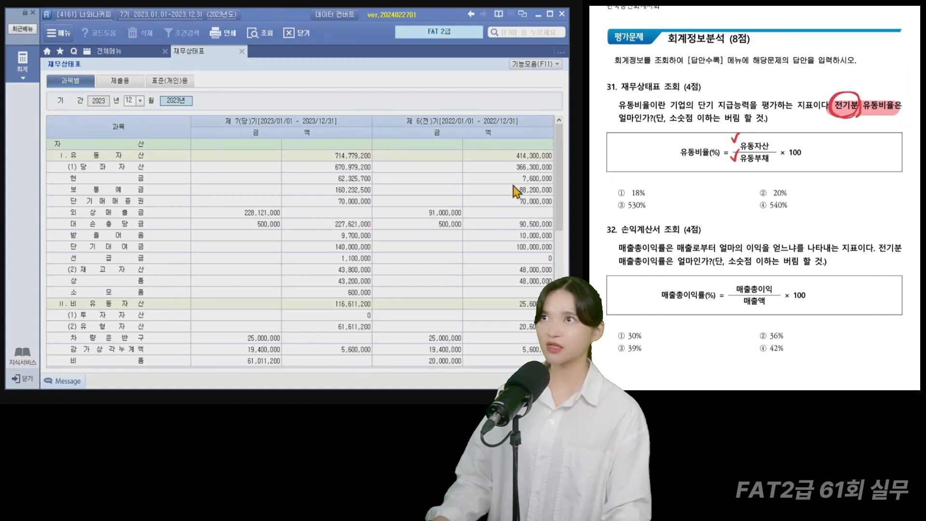
Look up the 전기 유동자산 and 유동부채 totals and note 414,300,000 and 76,600,000 in shorthand beside the formula
click(527, 159)
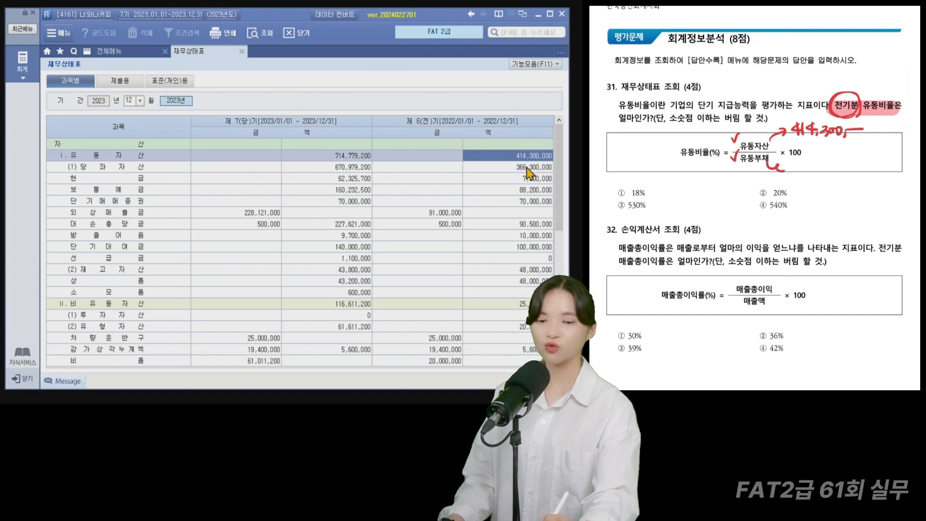
scroll(470, 239, down, 5)
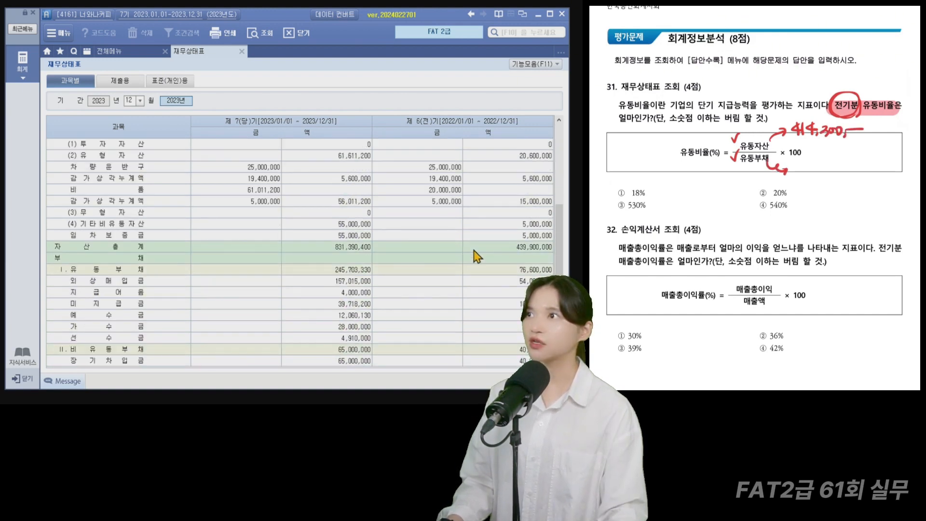
click(525, 270)
scroll(524, 272, down, 3)
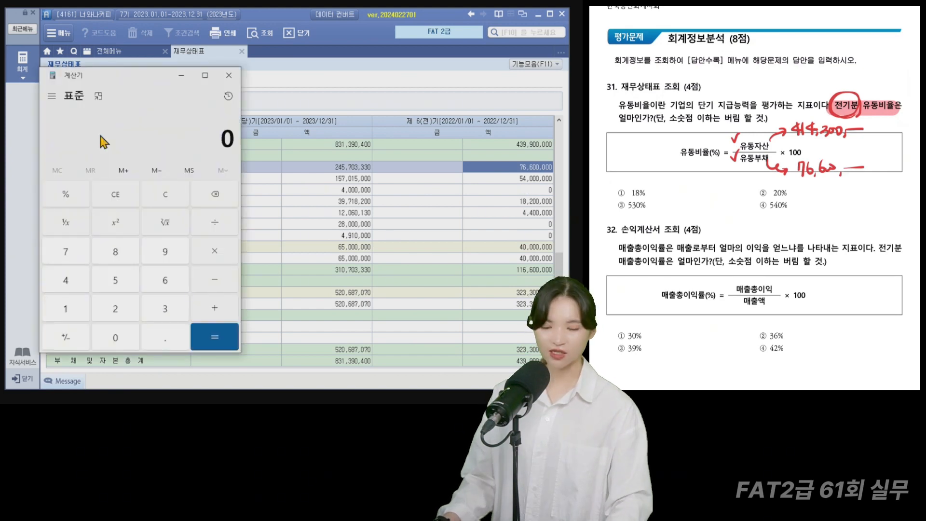
Calculate 414,300,000 ÷ 76,600,000 × 100 in the Calculator and tick option ④ 540% for question 31
text(414300000)
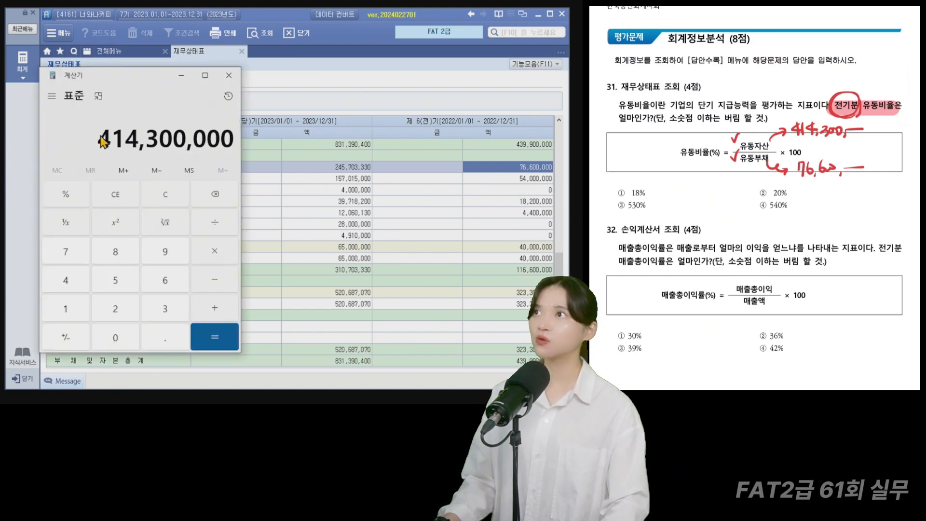
key(asterisk)
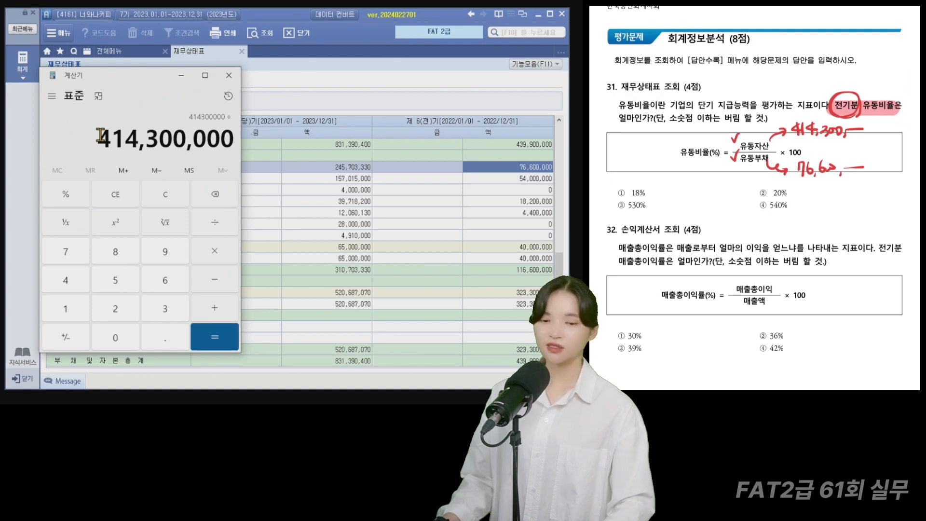
text(76600000)
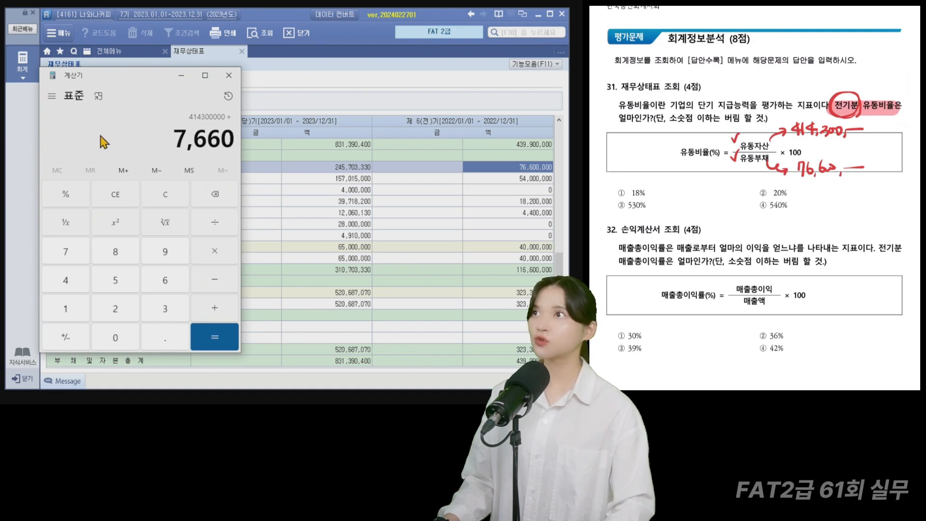
key(Return)
key(asterisk)
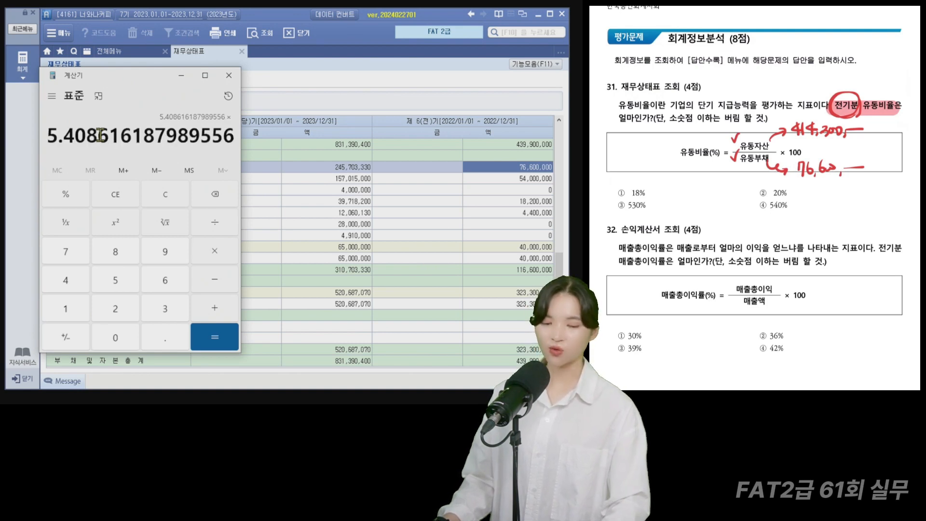
text(100)
key(Return)
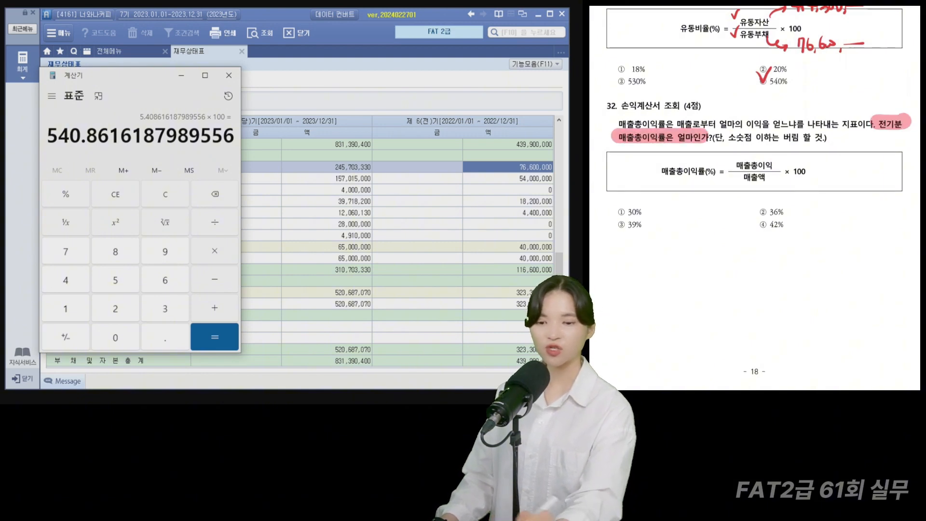
Minimize the Calculator, load the 손익계산서 for December 2023 and box its 제 6(전)기 column
click(182, 75)
click(139, 52)
click(344, 130)
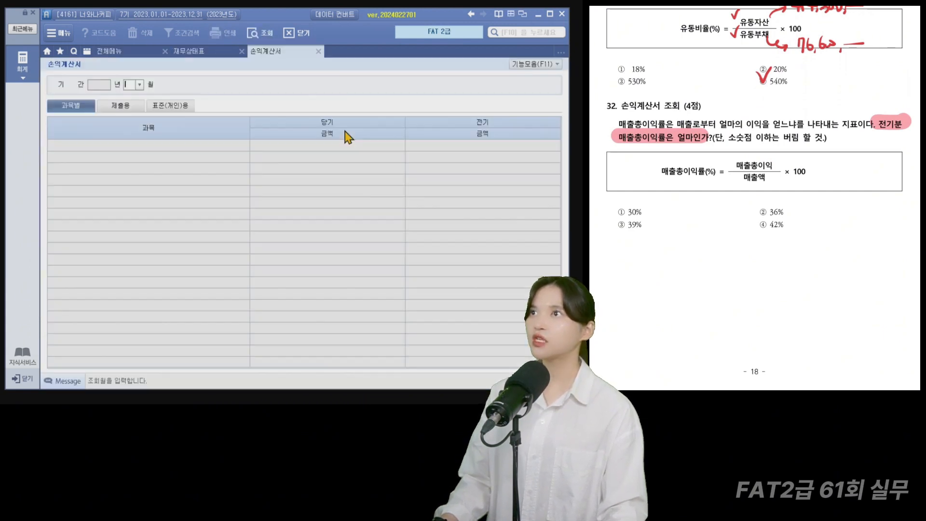
text(12)
key(Return)
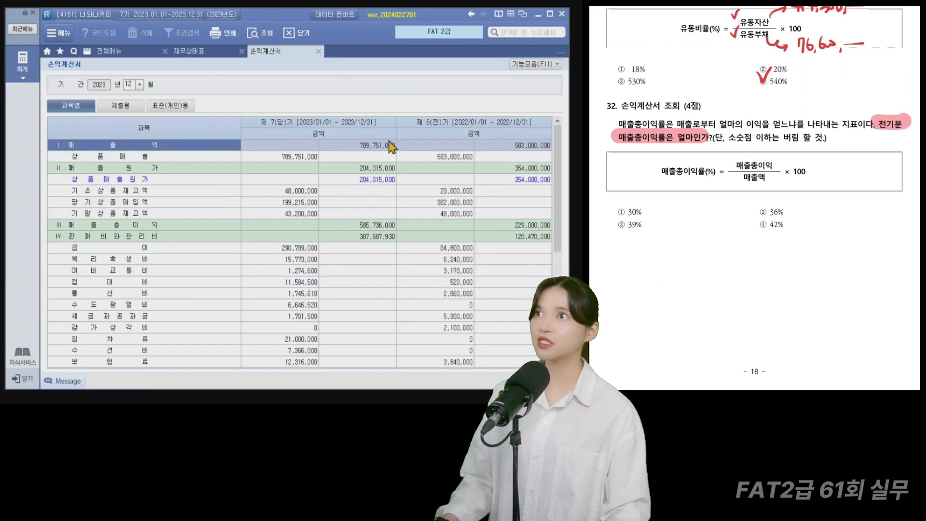
key(ctrl+2)
drag(391, 102, 553, 365)
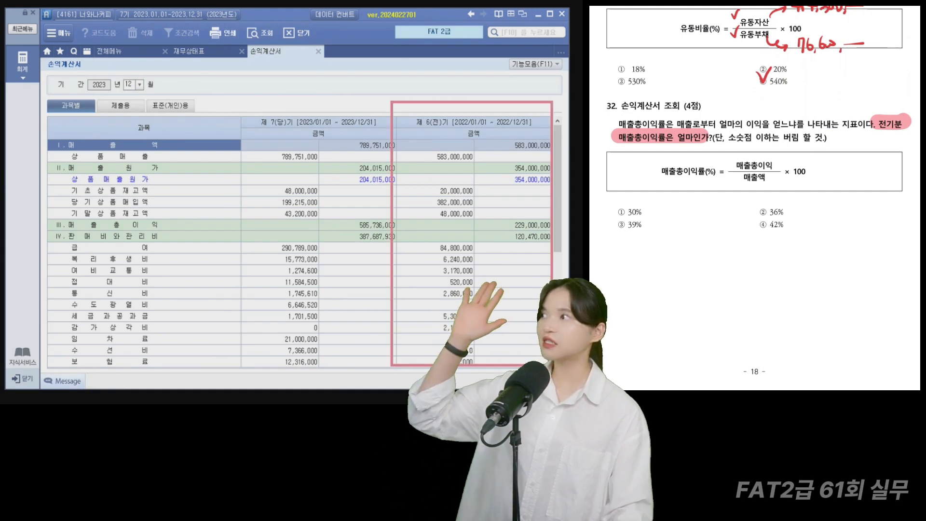
key(Escape)
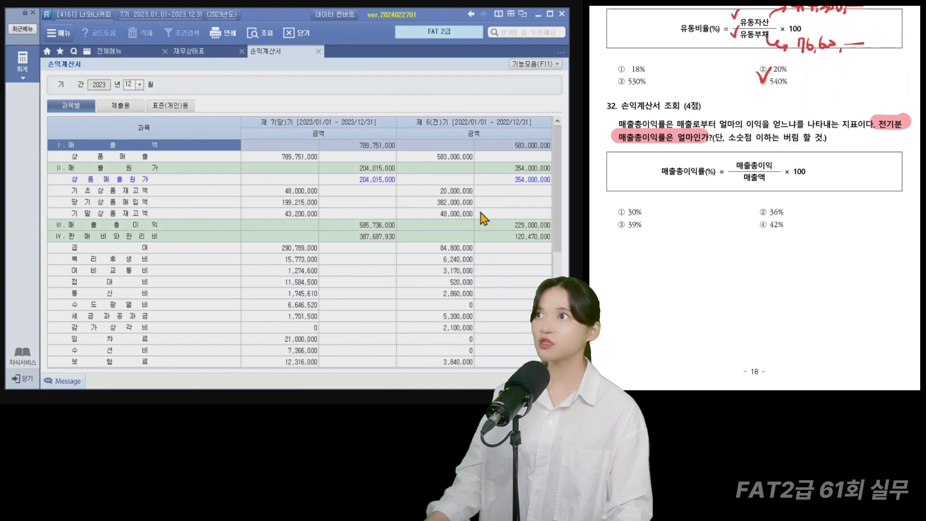
Look up the 전기 매출총이익 and 매출액 and write 229,000,000 and 583,000,000 beside question 32's formula
click(509, 230)
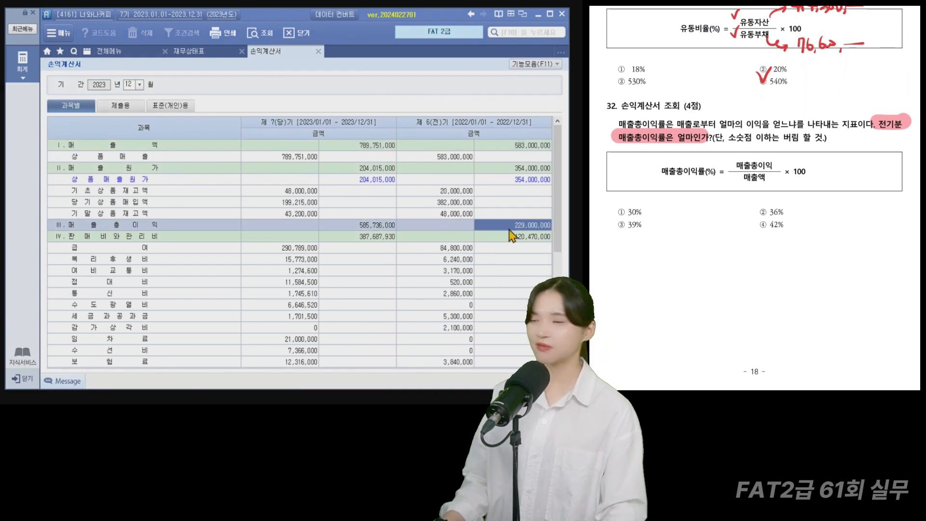
drag(774, 161, 807, 160)
drag(807, 152, 815, 160)
drag(819, 151, 818, 161)
drag(821, 159, 825, 153)
drag(831, 153, 836, 154)
drag(841, 159, 847, 153)
drag(851, 154, 858, 154)
scroll(755, 198, right, 1)
click(533, 145)
mouse_move(755, 191)
mouse_down()
mouse_move(757, 200)
mouse_move(822, 198)
mouse_up()
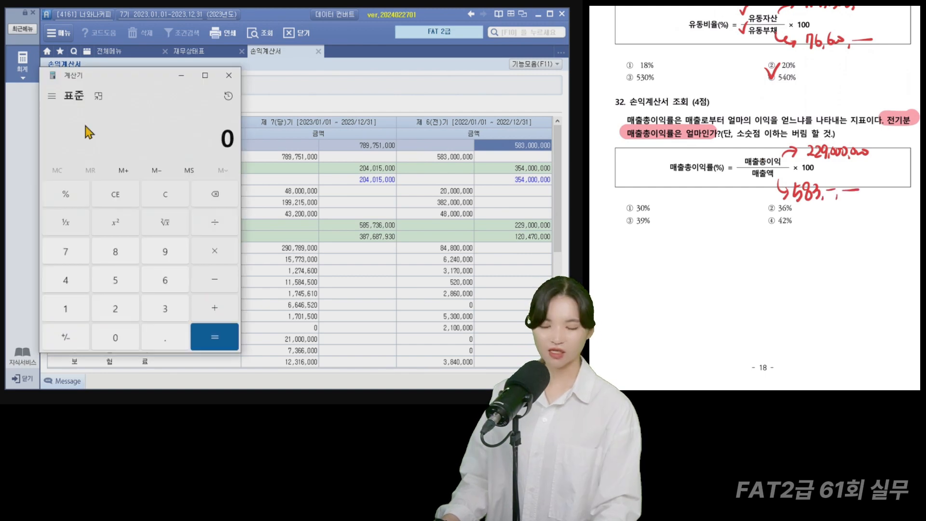
Calculate the 전기 매출총이익률 in the Calculator as 229,000,000 ÷ 583,000,000 × 100
text(2290000)
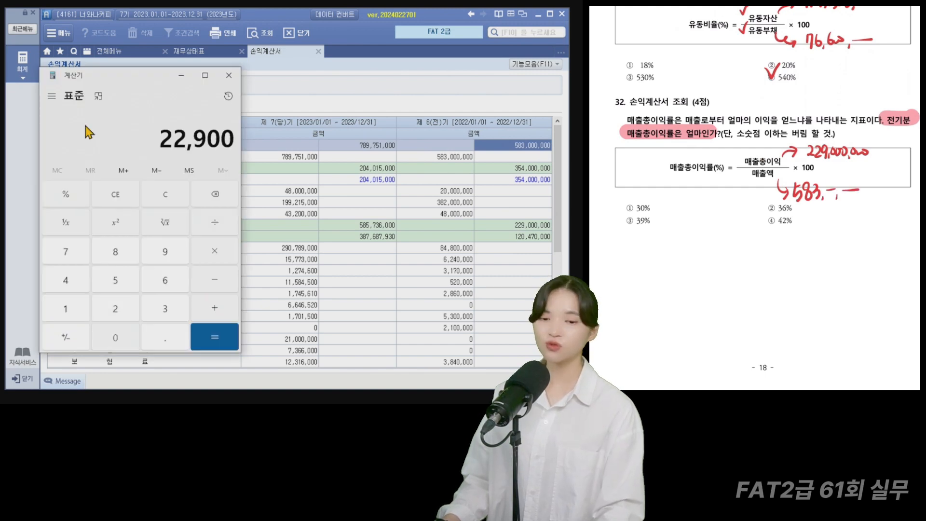
text(00+)
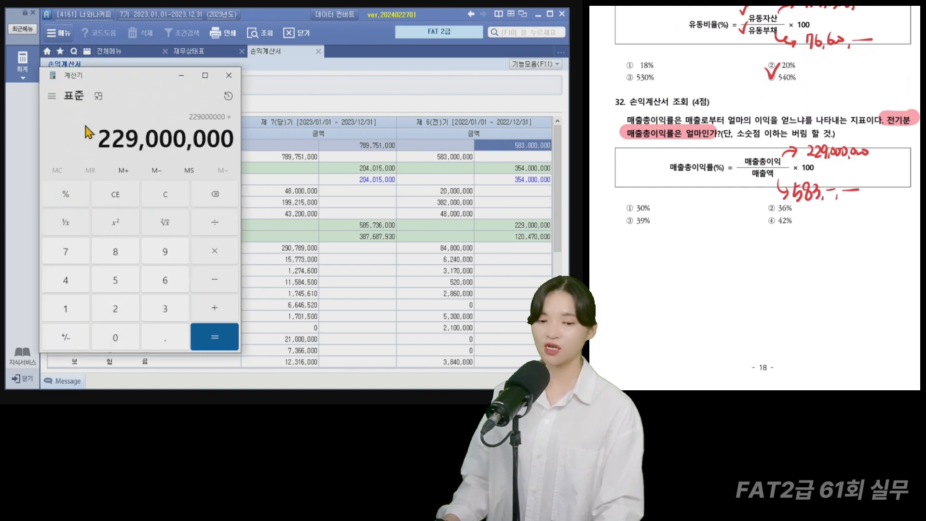
text(583000000)
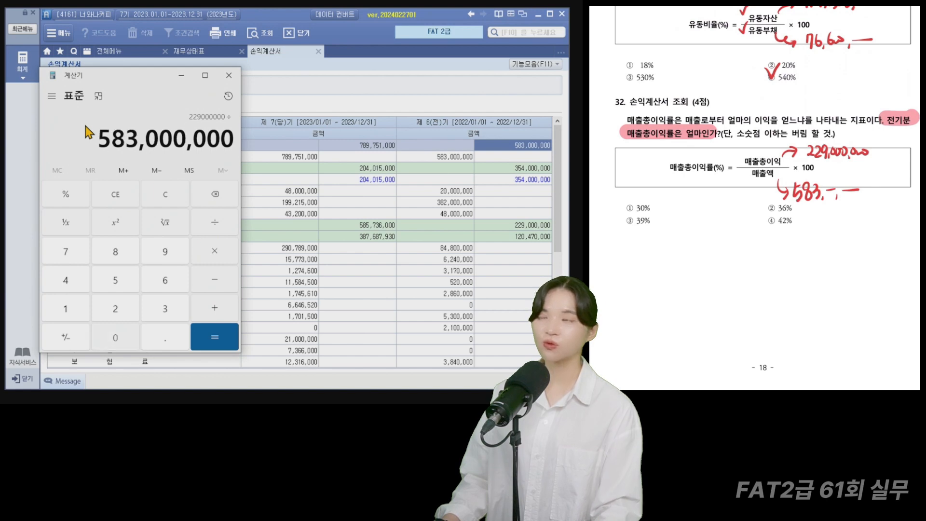
text(*100)
key(Return)
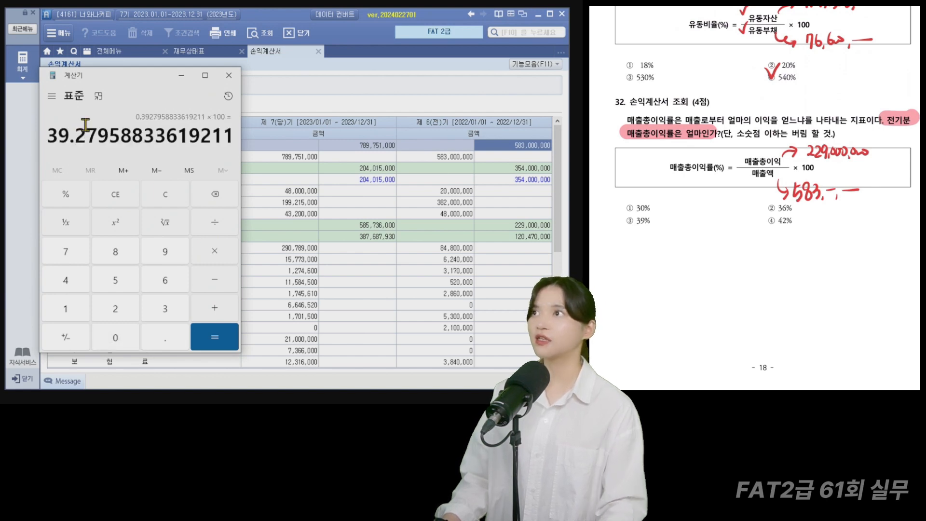